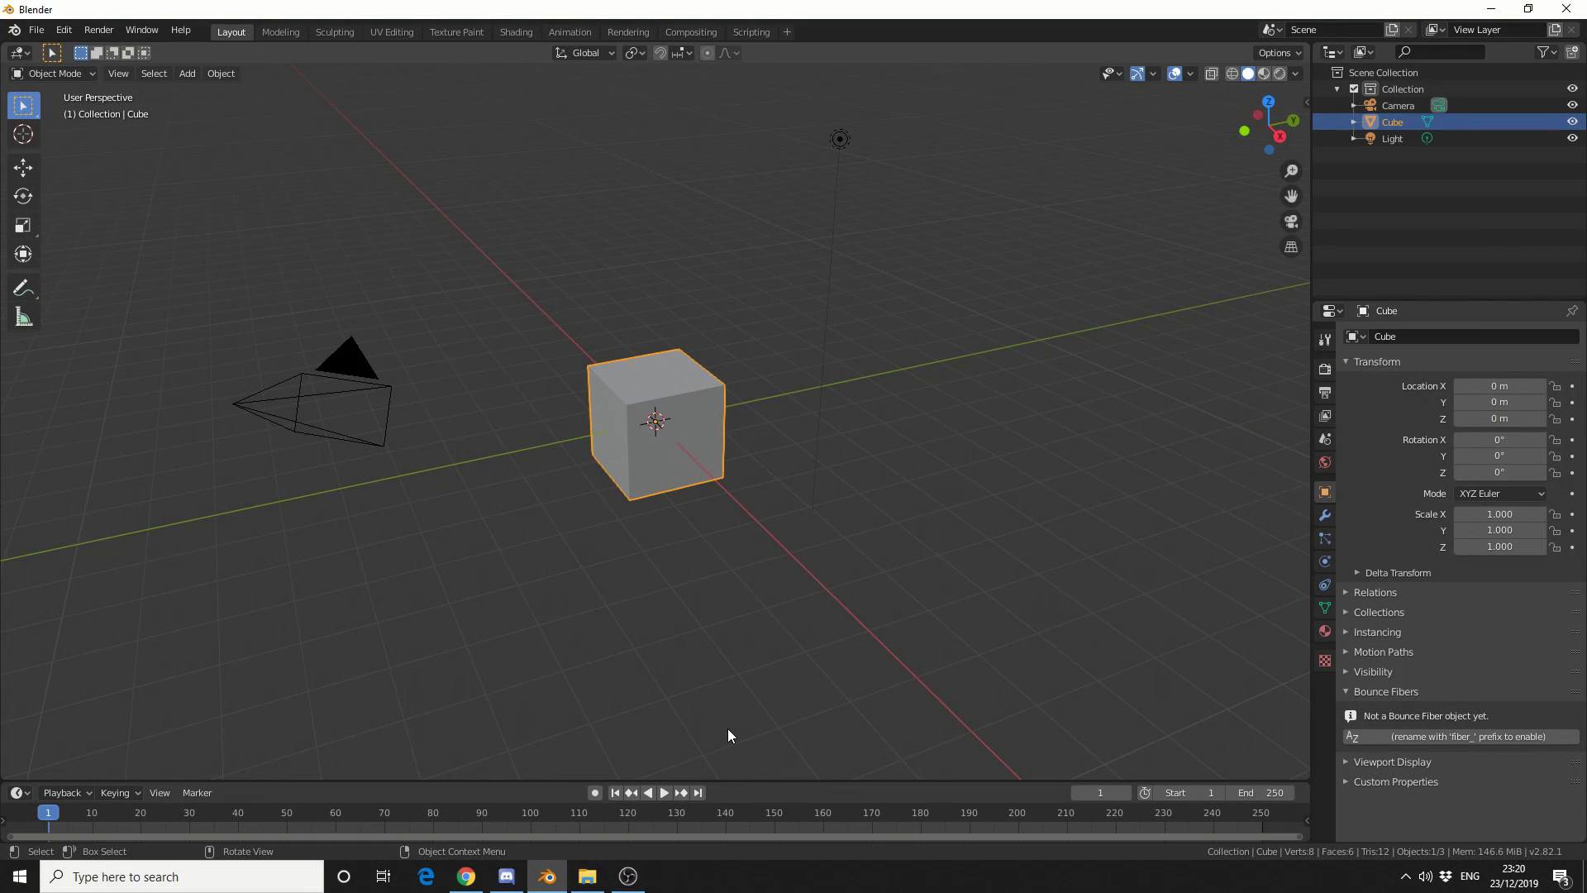
Delete the default cube and add a text object at the world origin.
key(Delete)
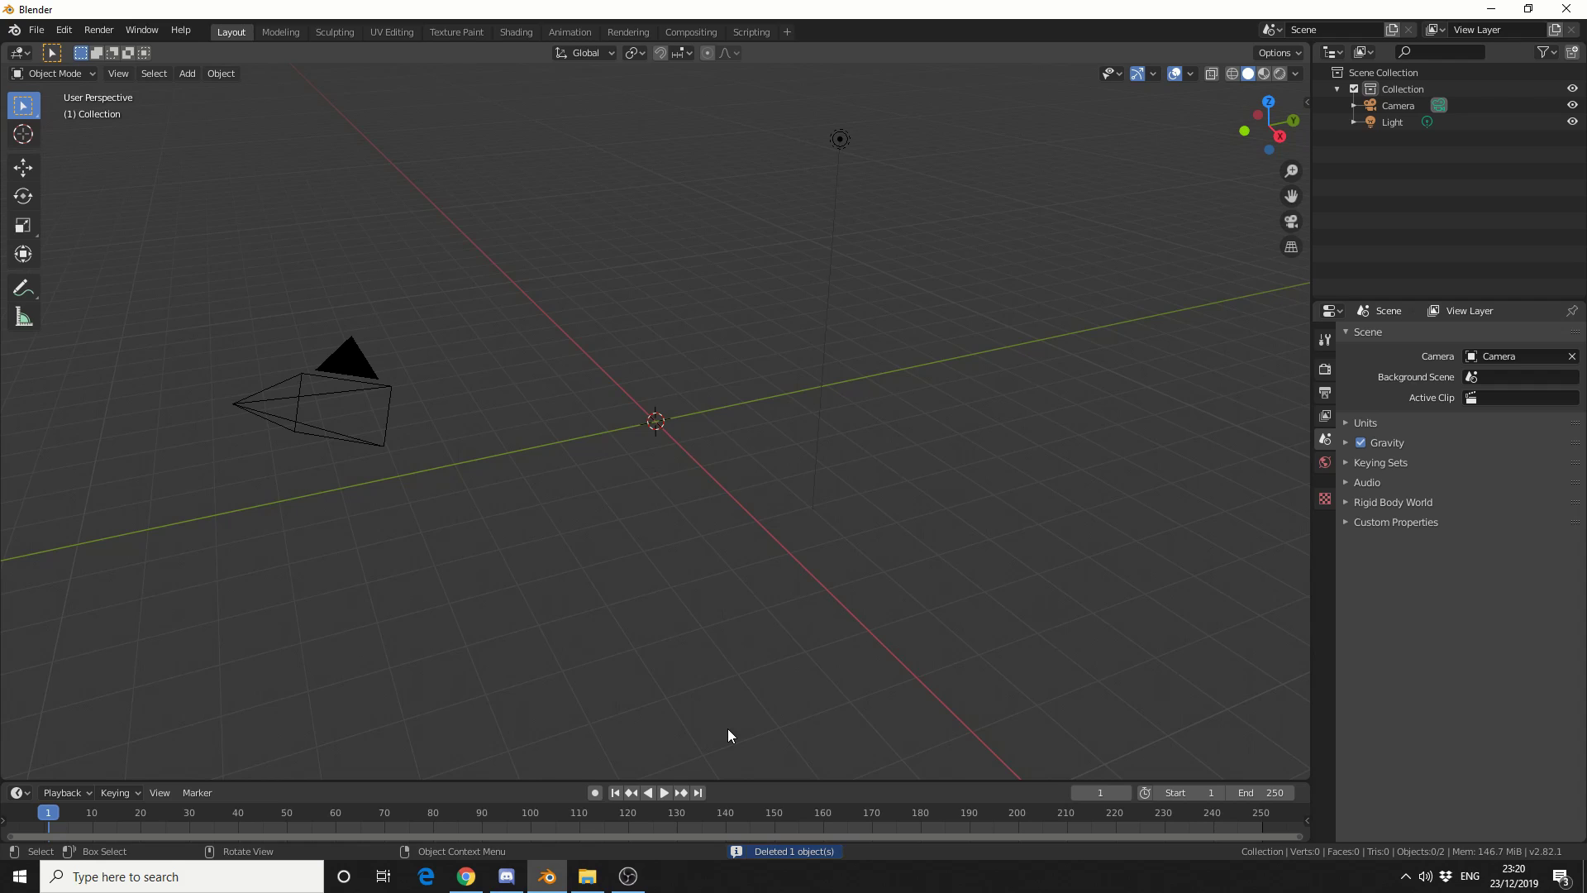
key(shift+a)
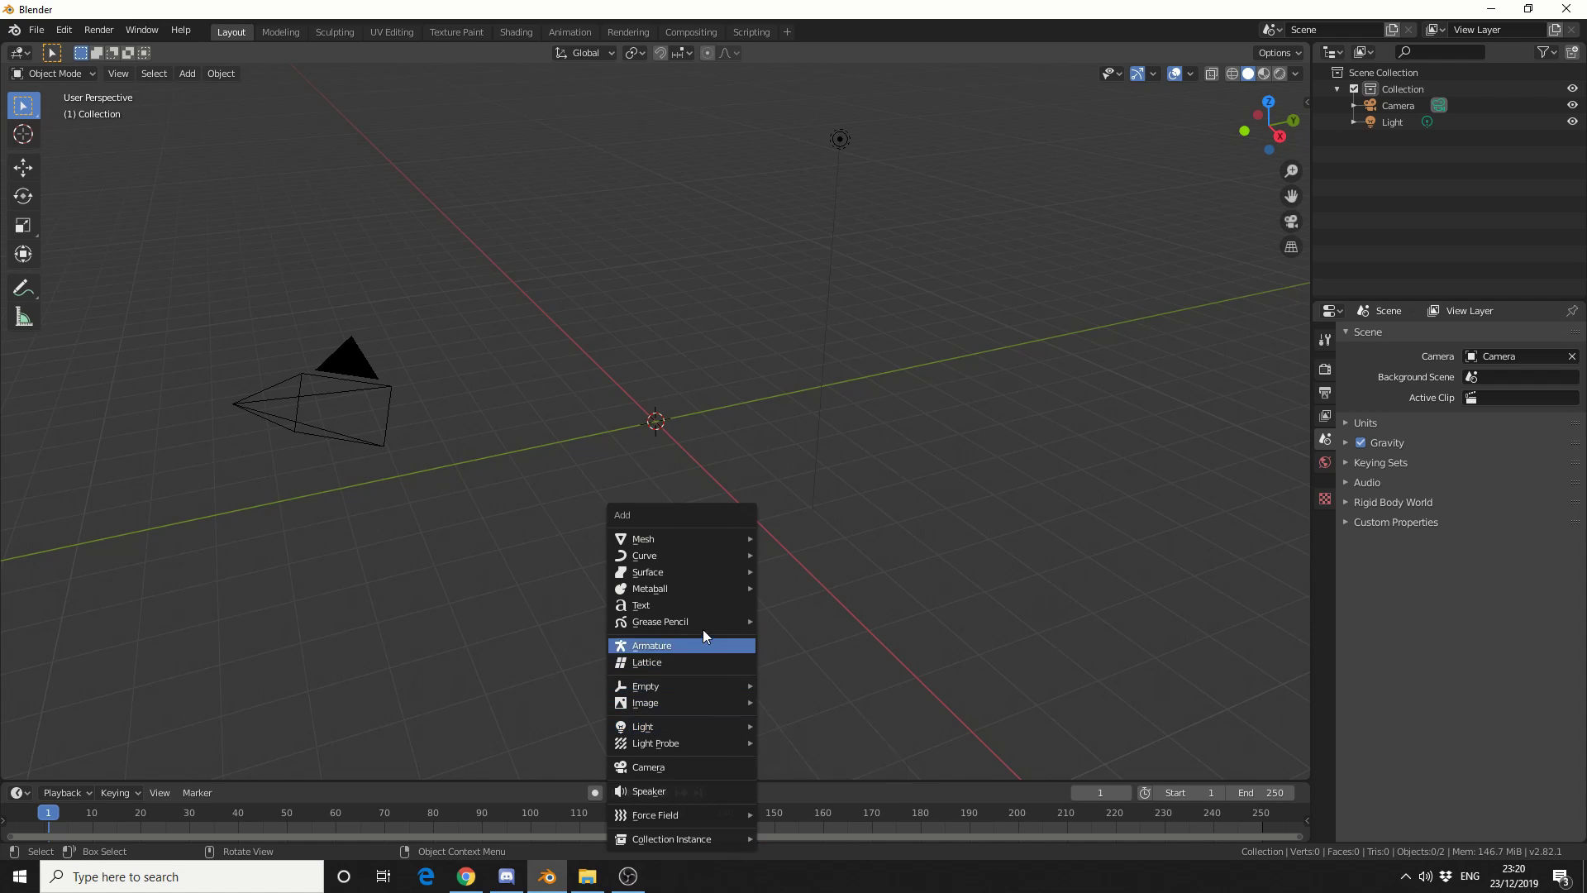
click(707, 605)
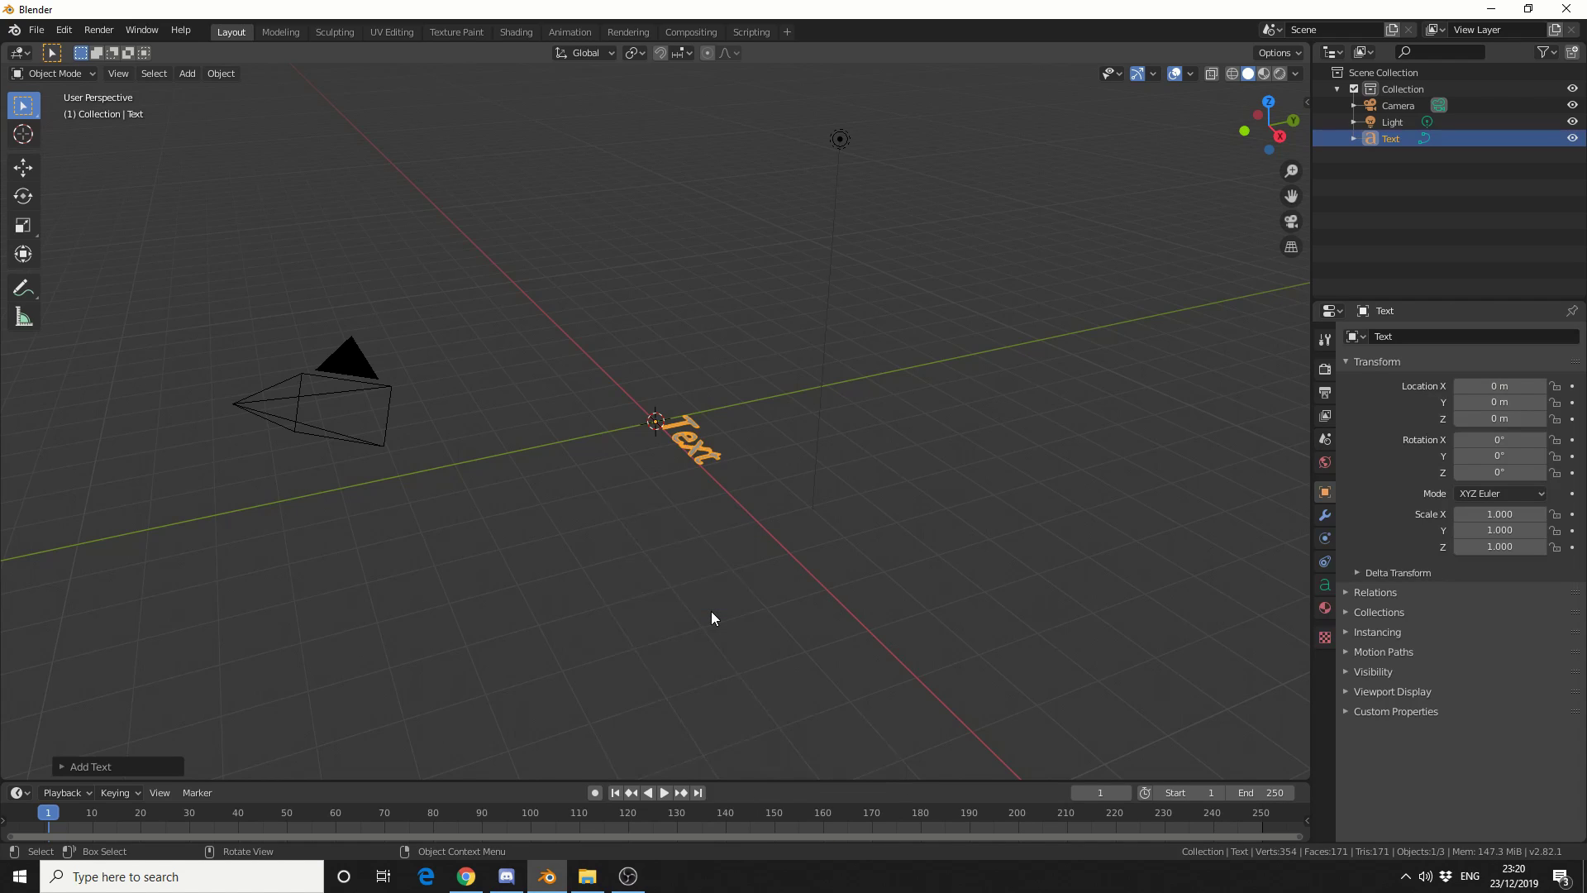
Replace the text object's placeholder wording with "Snow".
key(Tab)
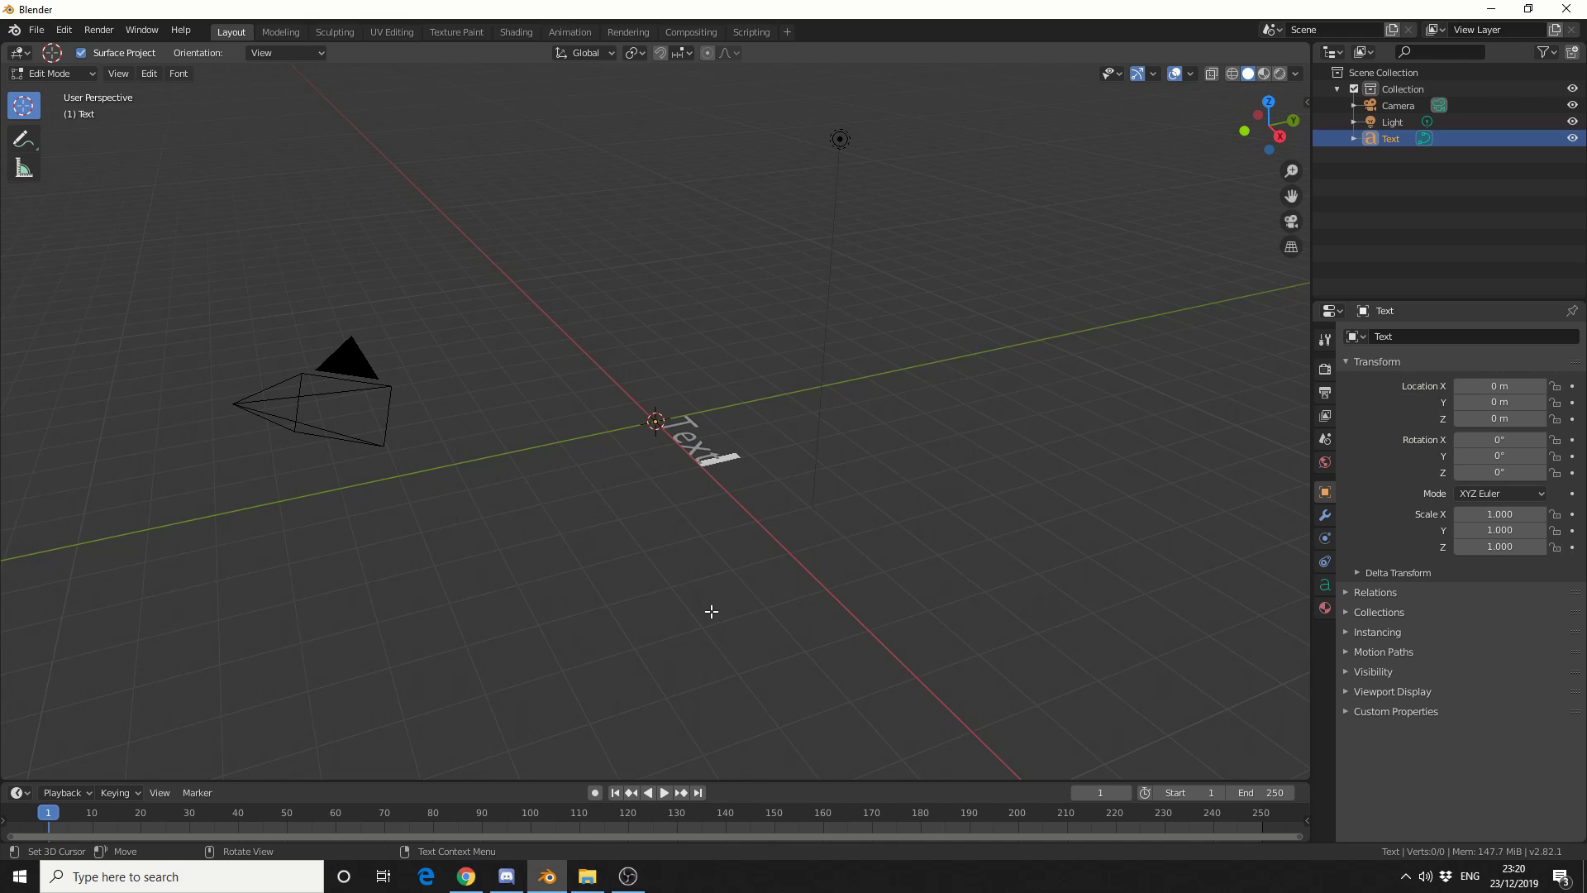
key(BackSpace)
key(BackSpace)
key(BackSpace)
key(BackSpace)
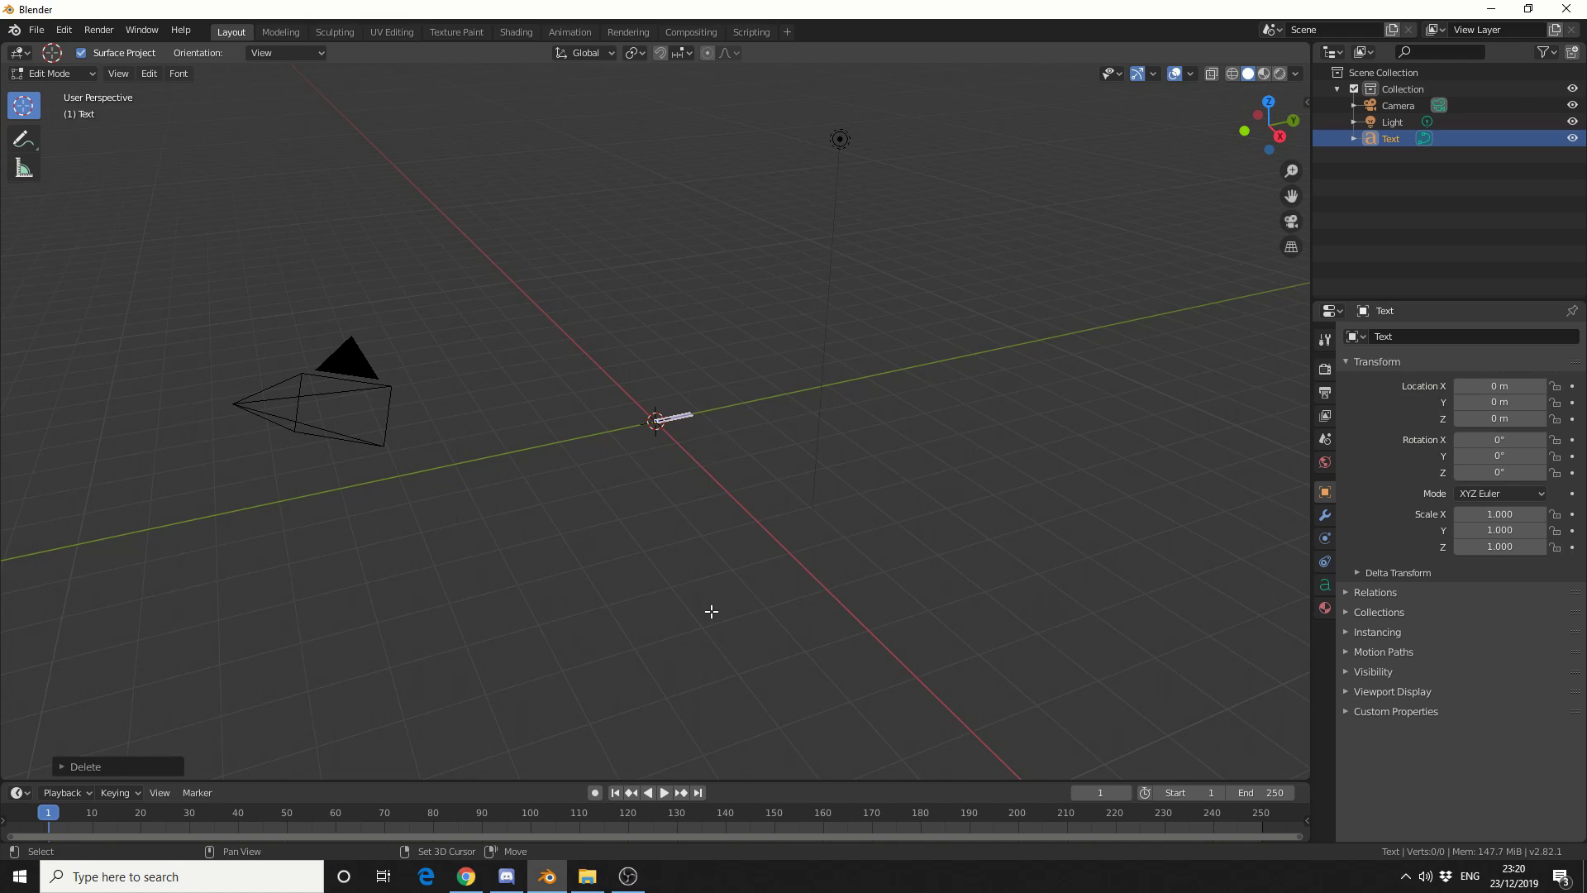
text(Snow)
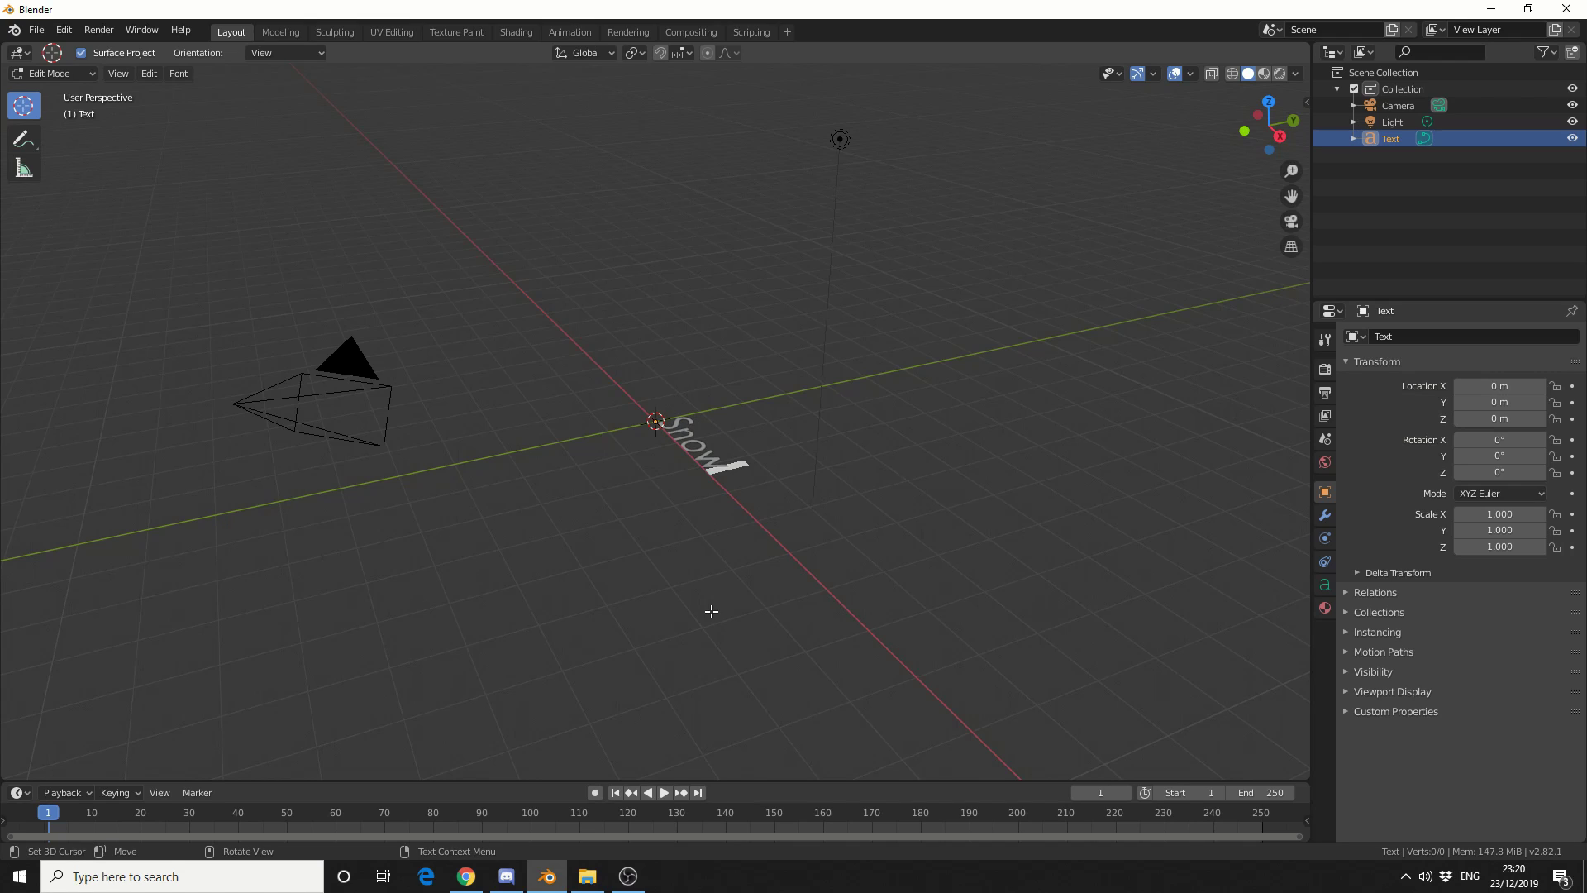
Give the Snow text an extrude depth of 0.08 m in its geometry settings.
click(1324, 585)
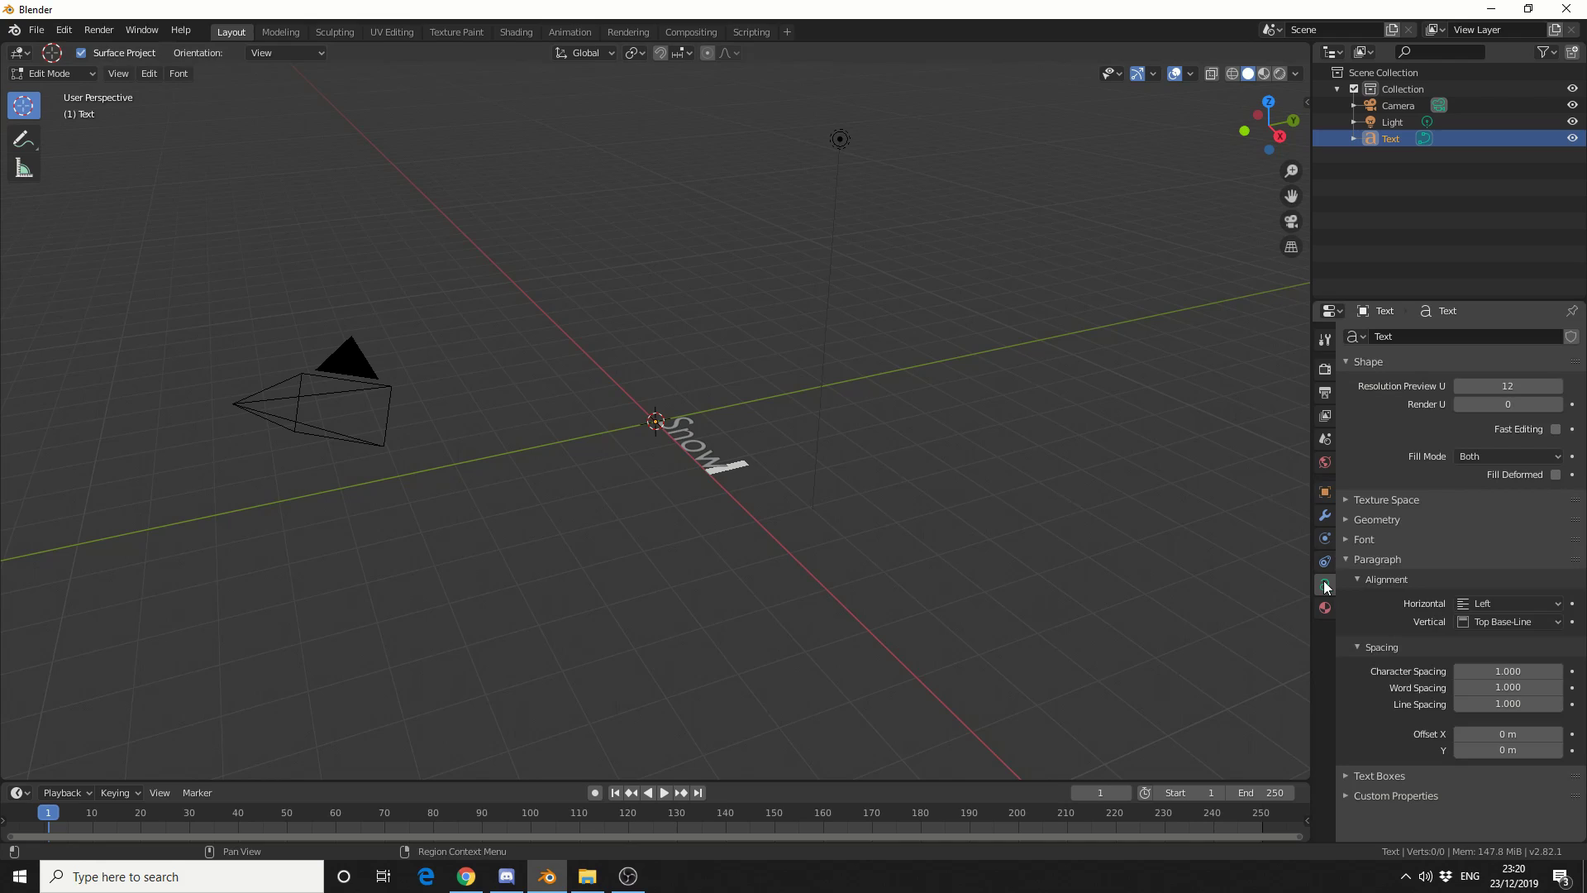
click(1376, 520)
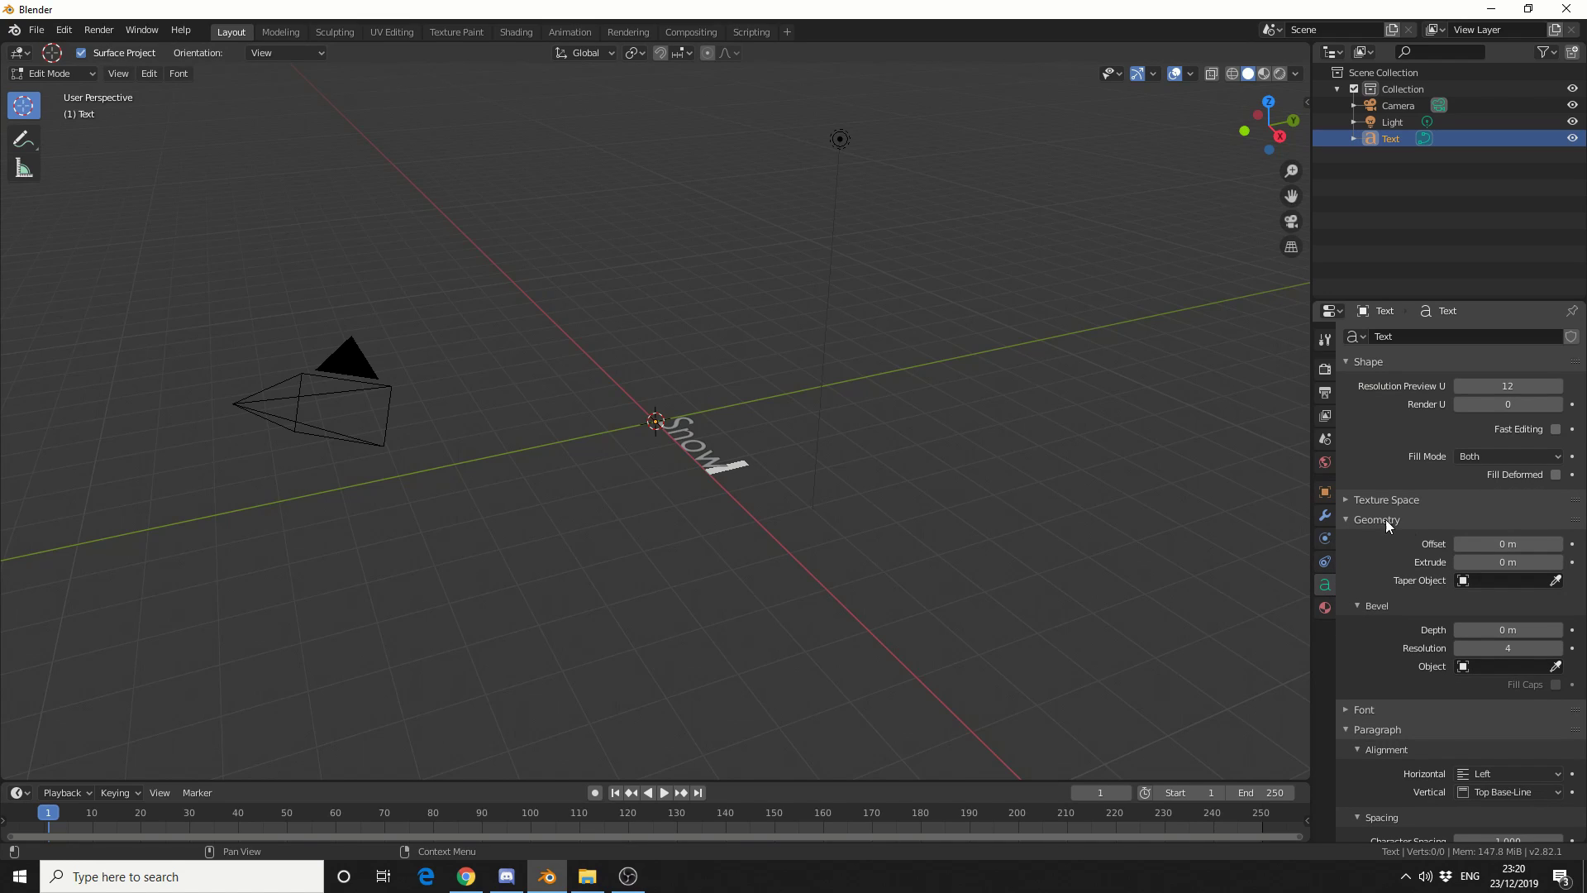
click(1490, 562)
text(0.08)
key(Return)
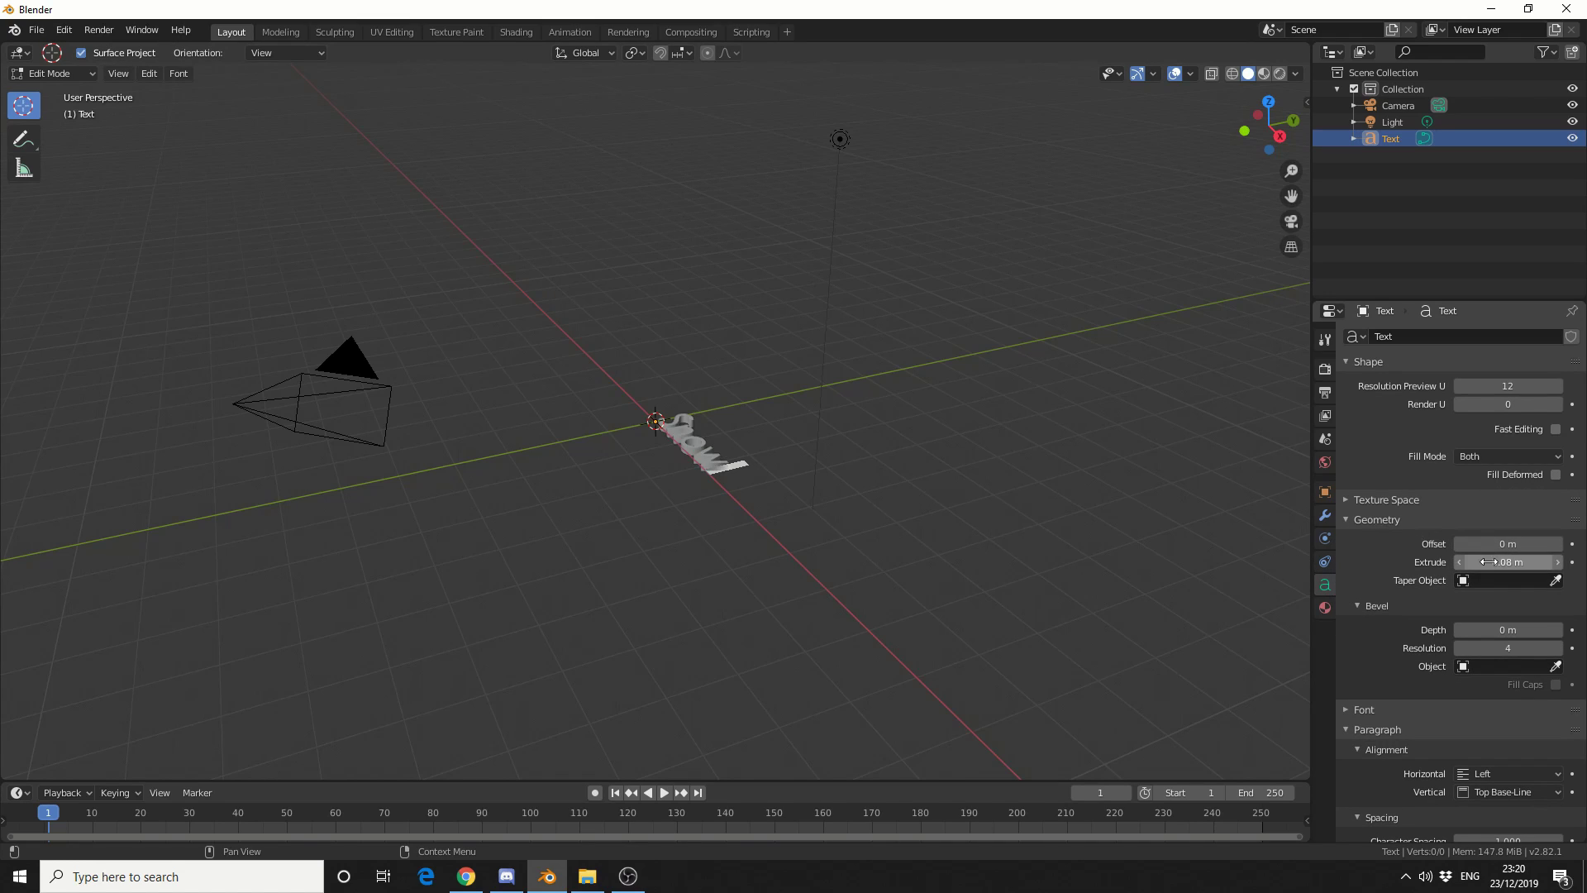
Set the text's bevel depth to 0.01 m and return to Object Mode.
click(1509, 628)
text(0.02)
key(Return)
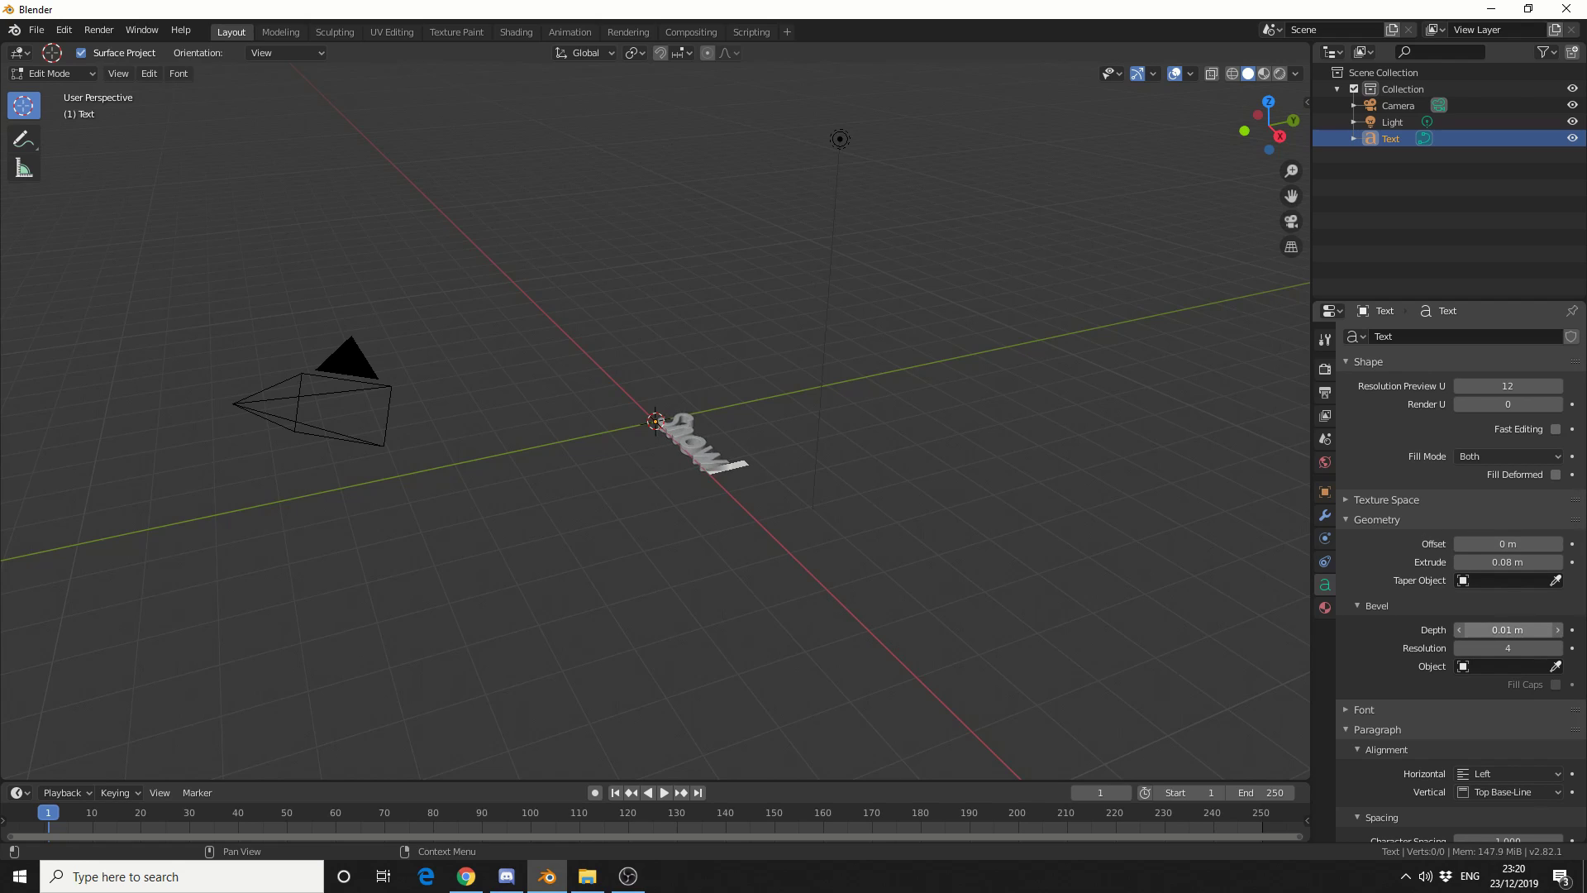
click(1509, 629)
text(0.01)
key(Return)
scroll(744, 539, up, 2)
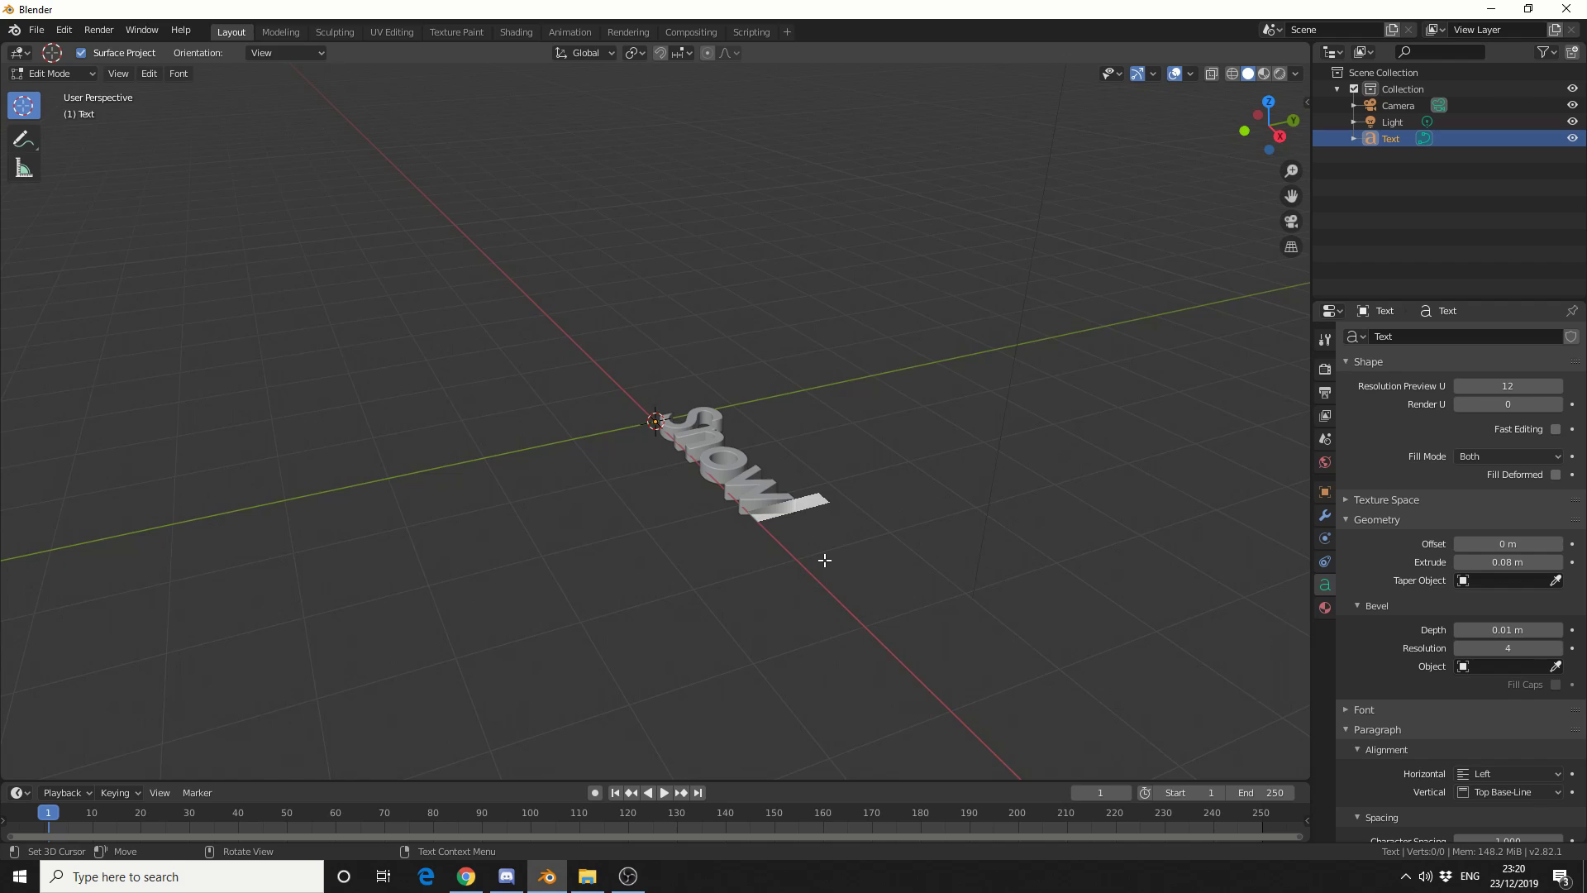
key(Tab)
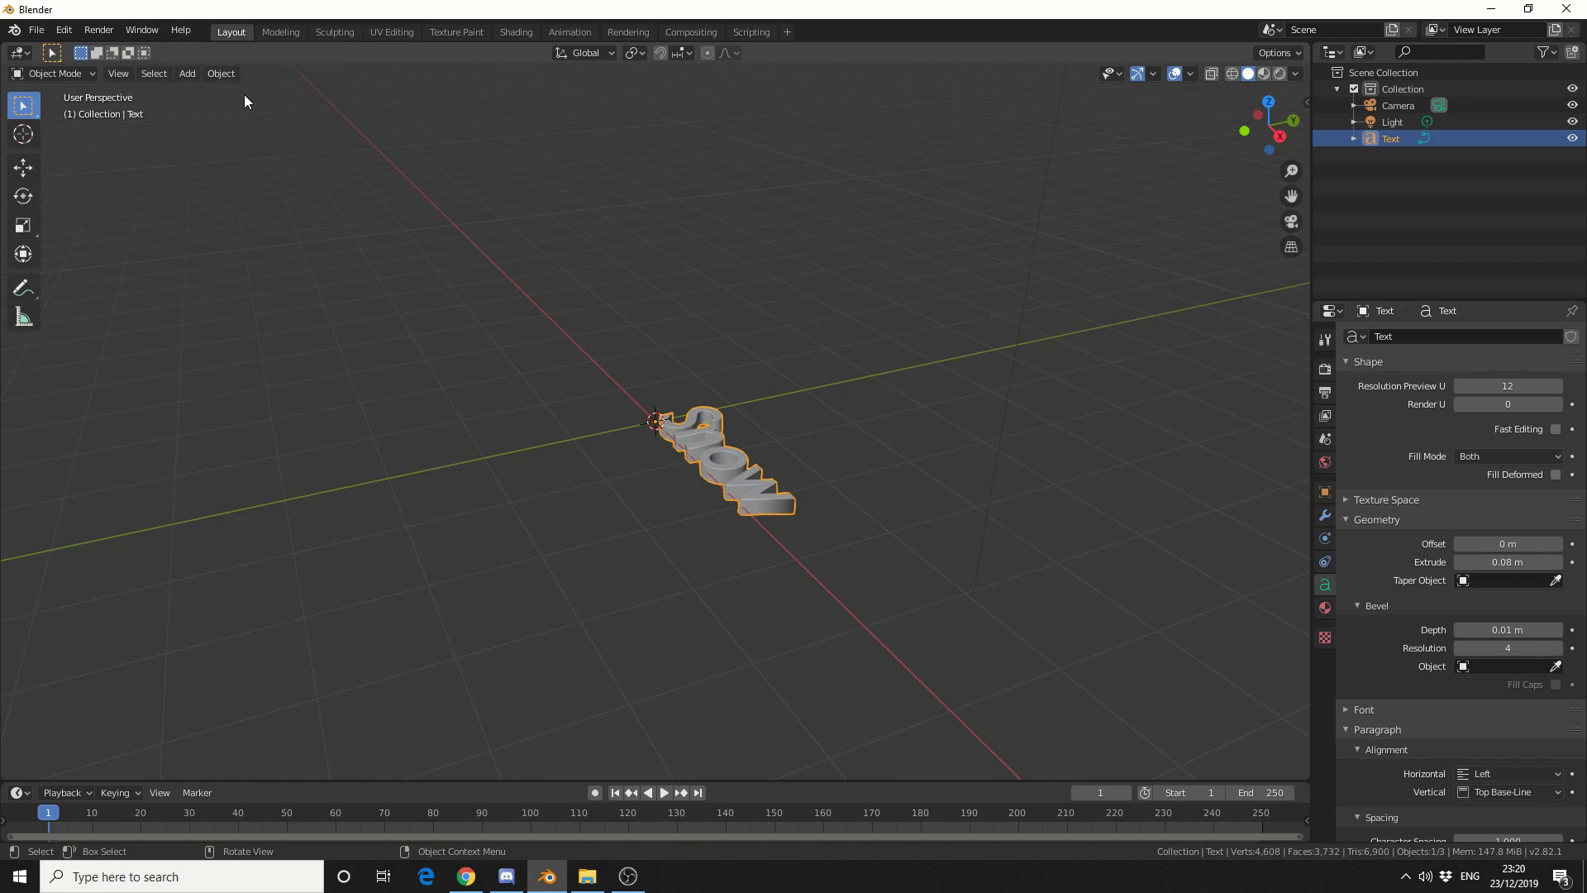
Convert the Snow text object to a mesh.
click(222, 74)
mouse_move(284, 511)
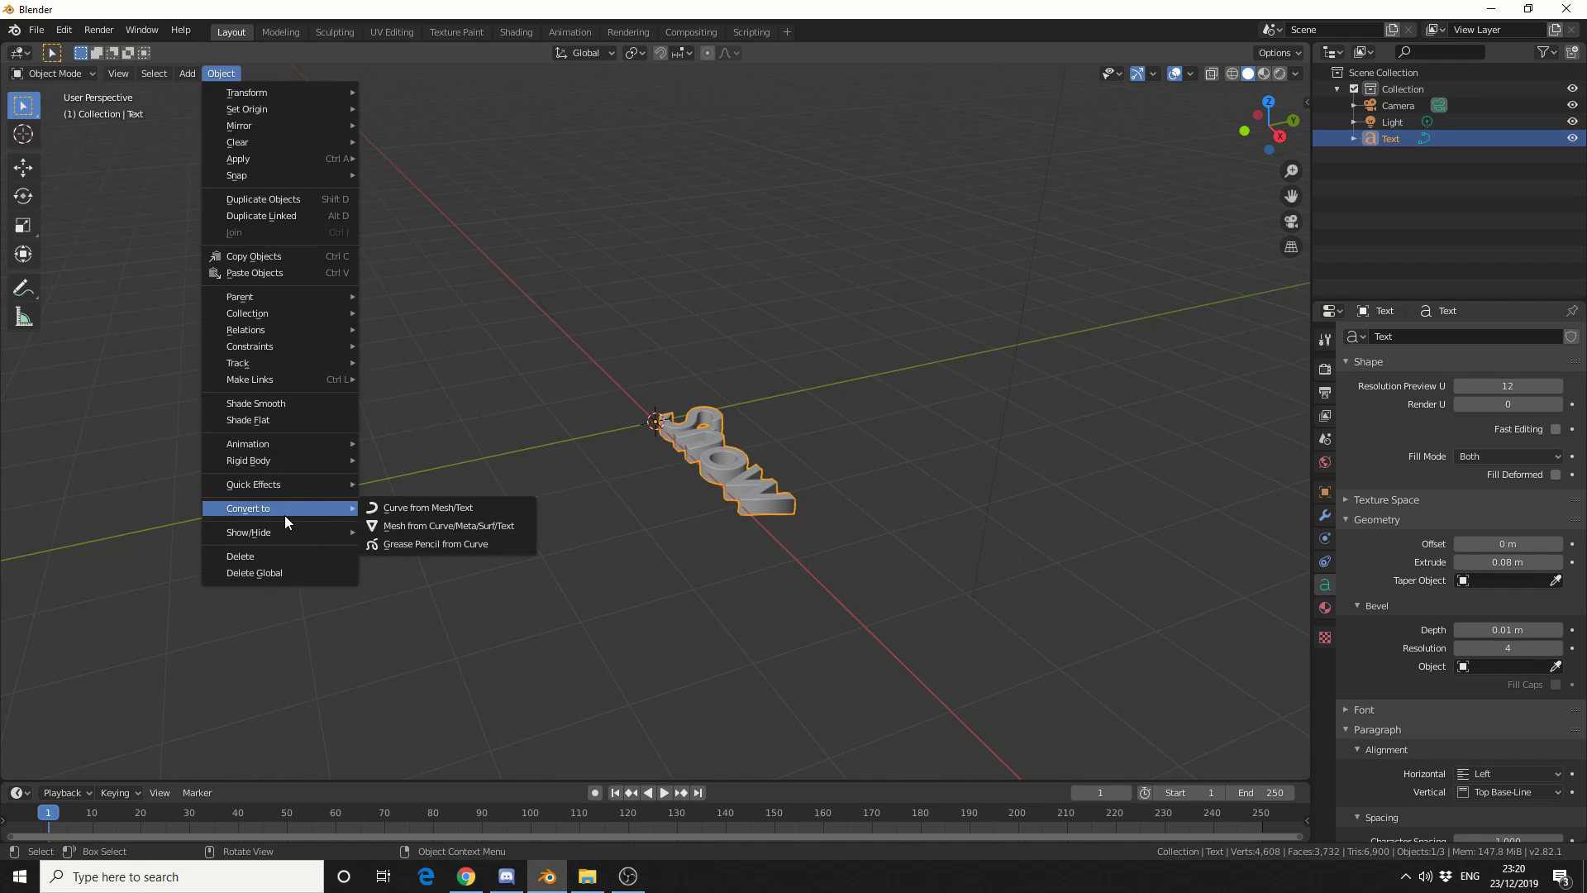
click(415, 531)
Set the Snow mesh's origin to its Center of Mass (Surface).
middle_drag(796, 600, 835, 666)
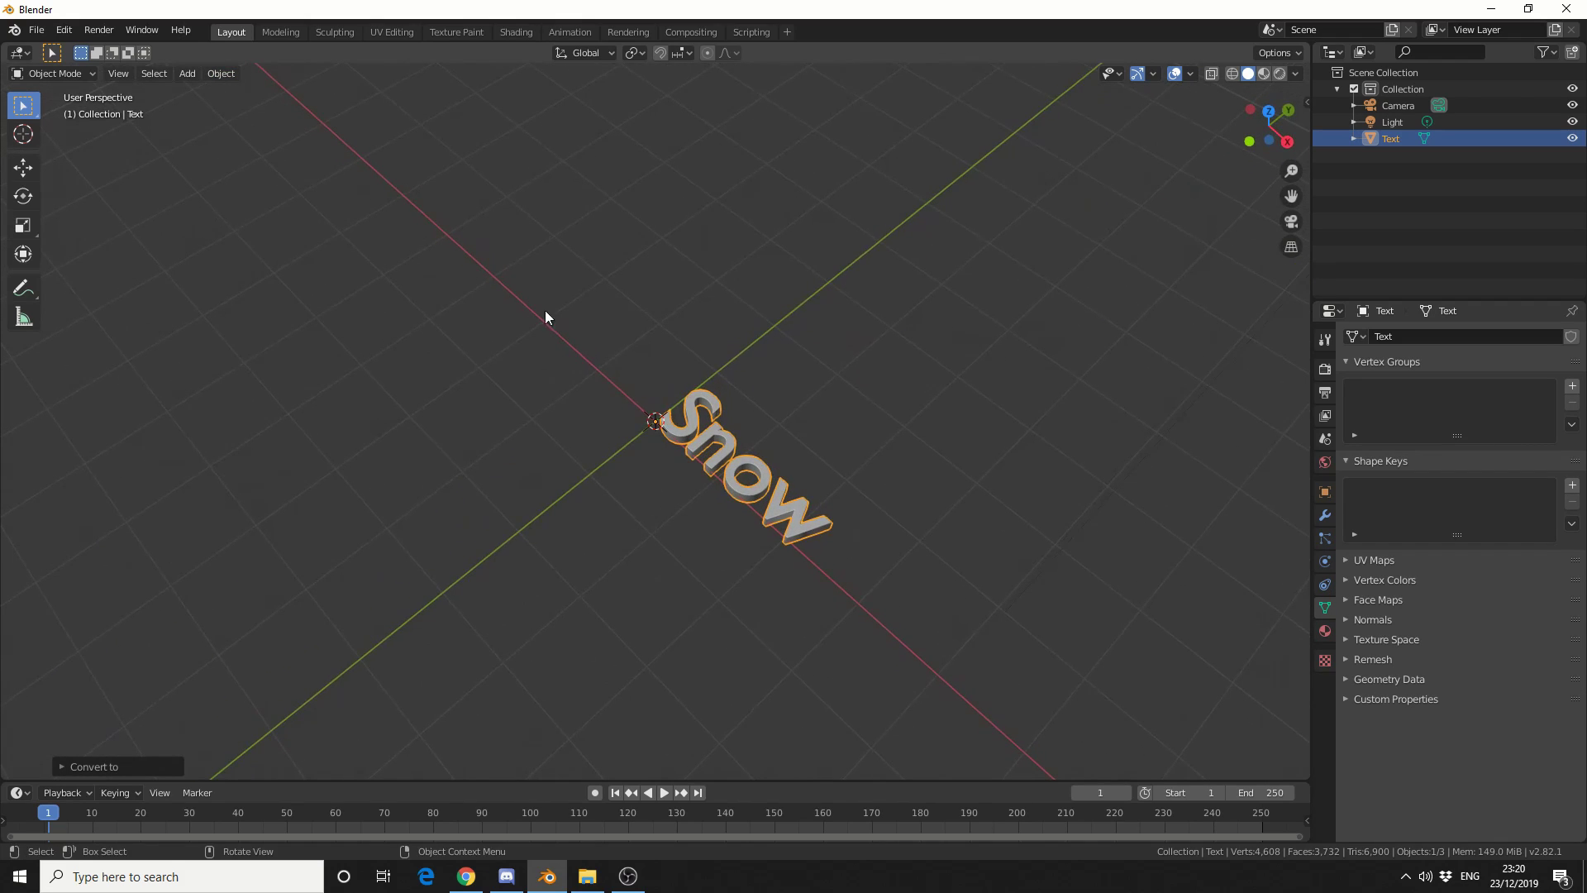
click(229, 73)
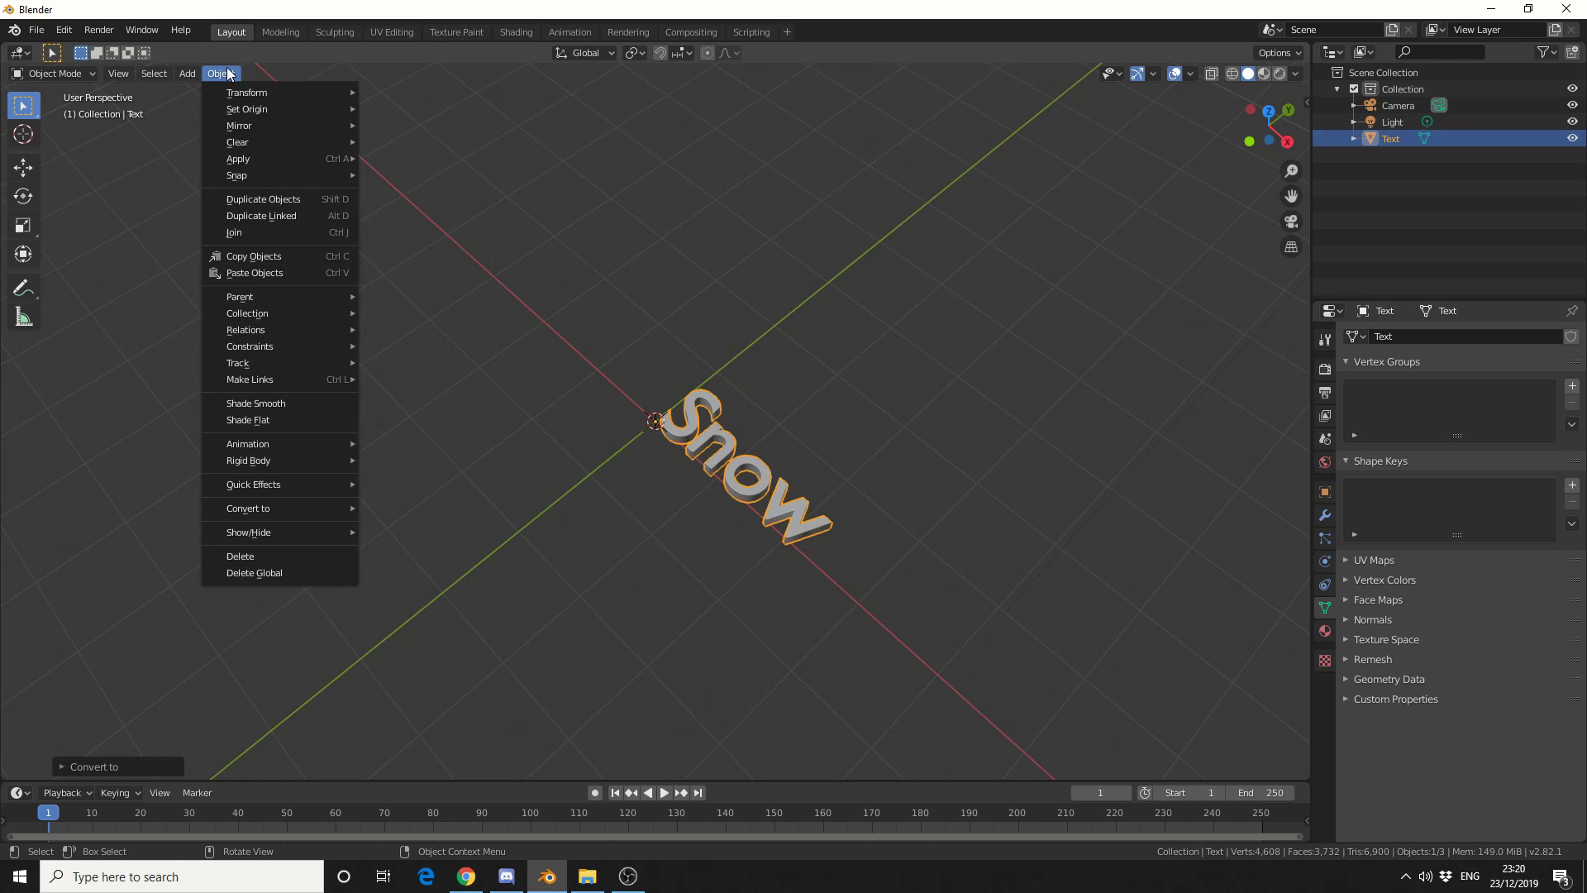
mouse_move(231, 112)
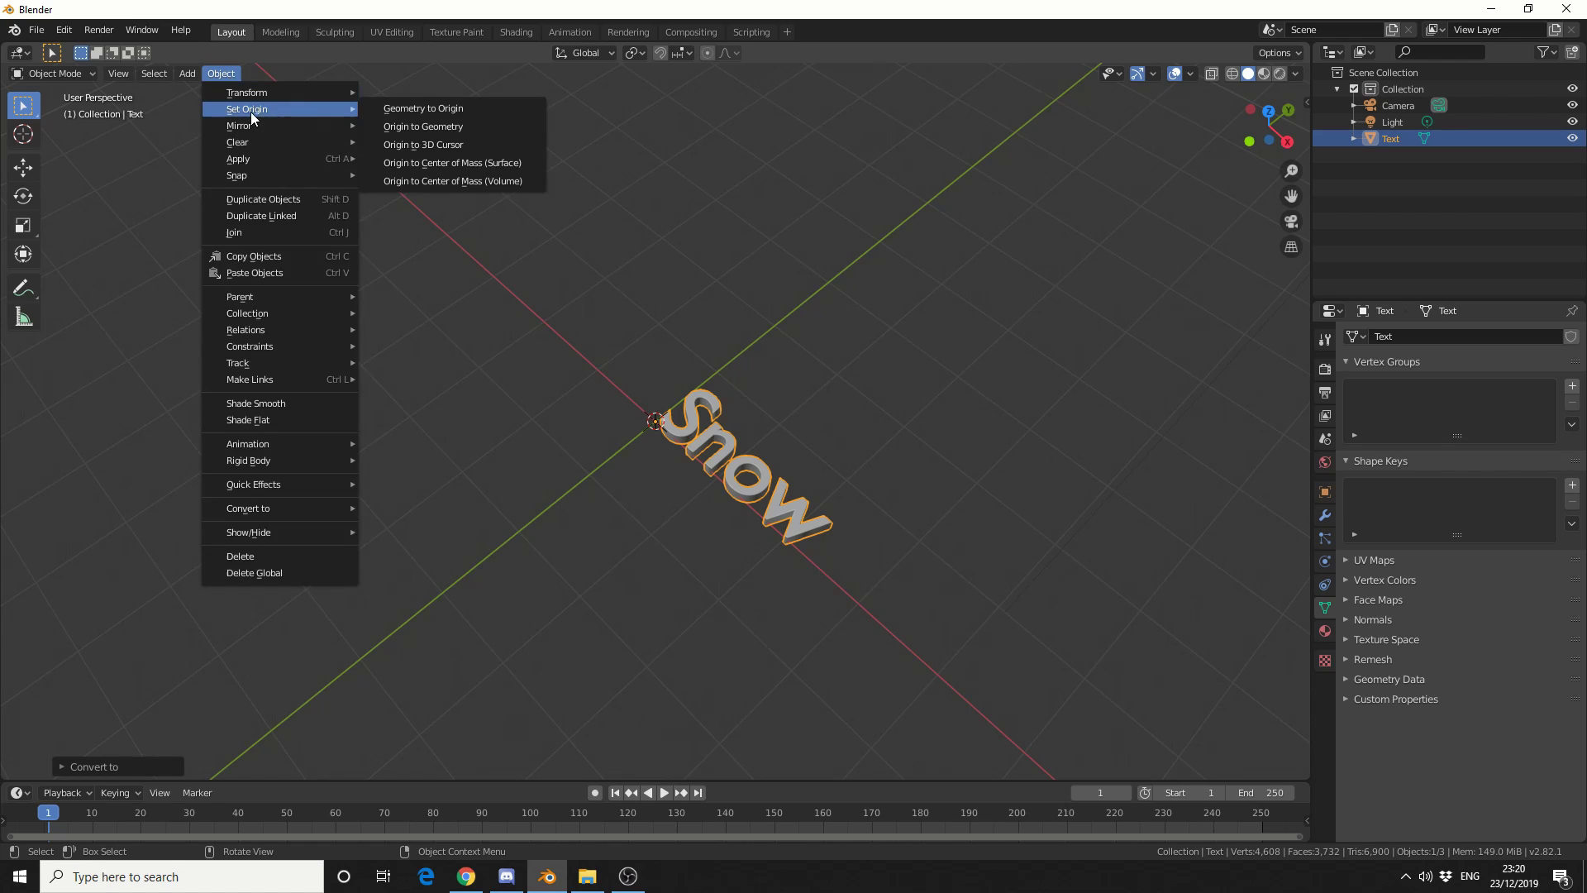
click(436, 166)
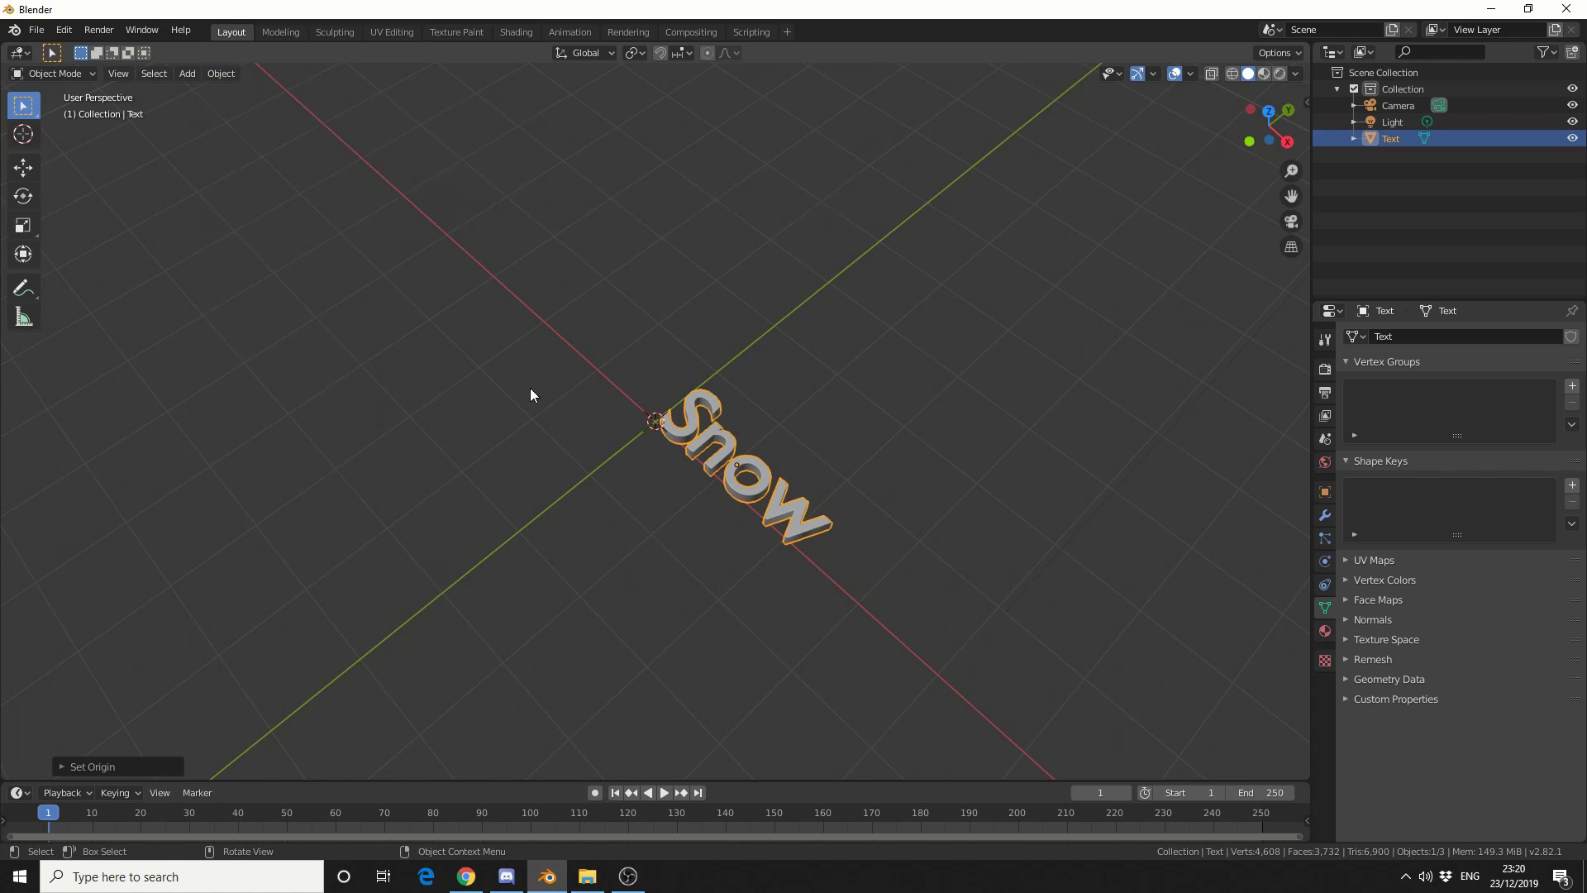
Rotate the Snow mesh exactly 90° about the global X axis so the lettering stands upright.
click(23, 196)
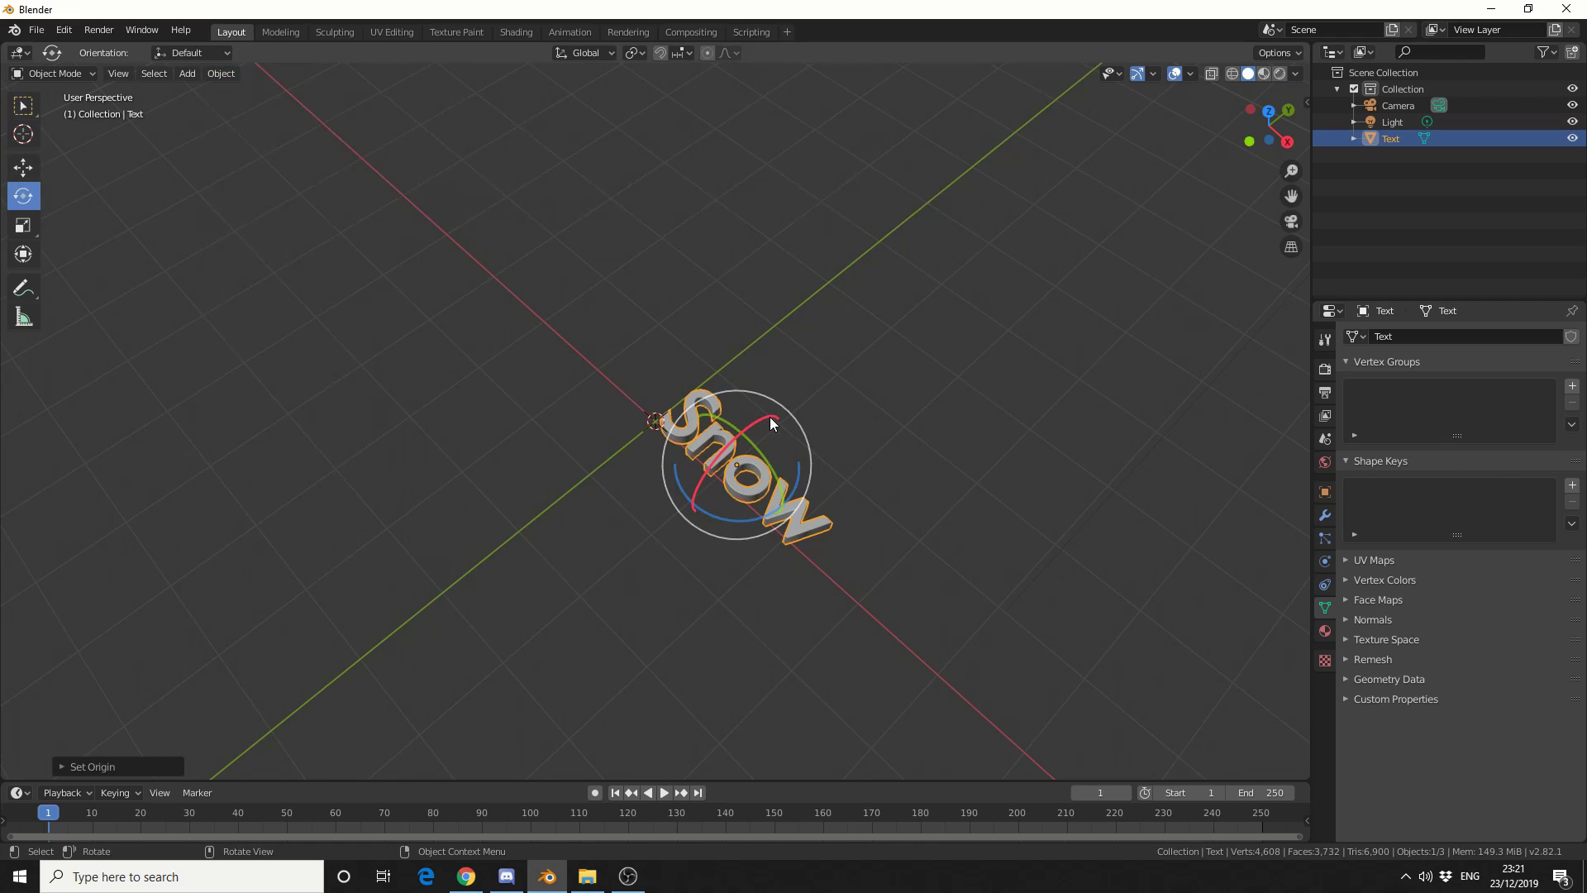
drag(770, 422, 733, 453)
click(124, 766)
double_click(221, 707)
text(90)
key(Return)
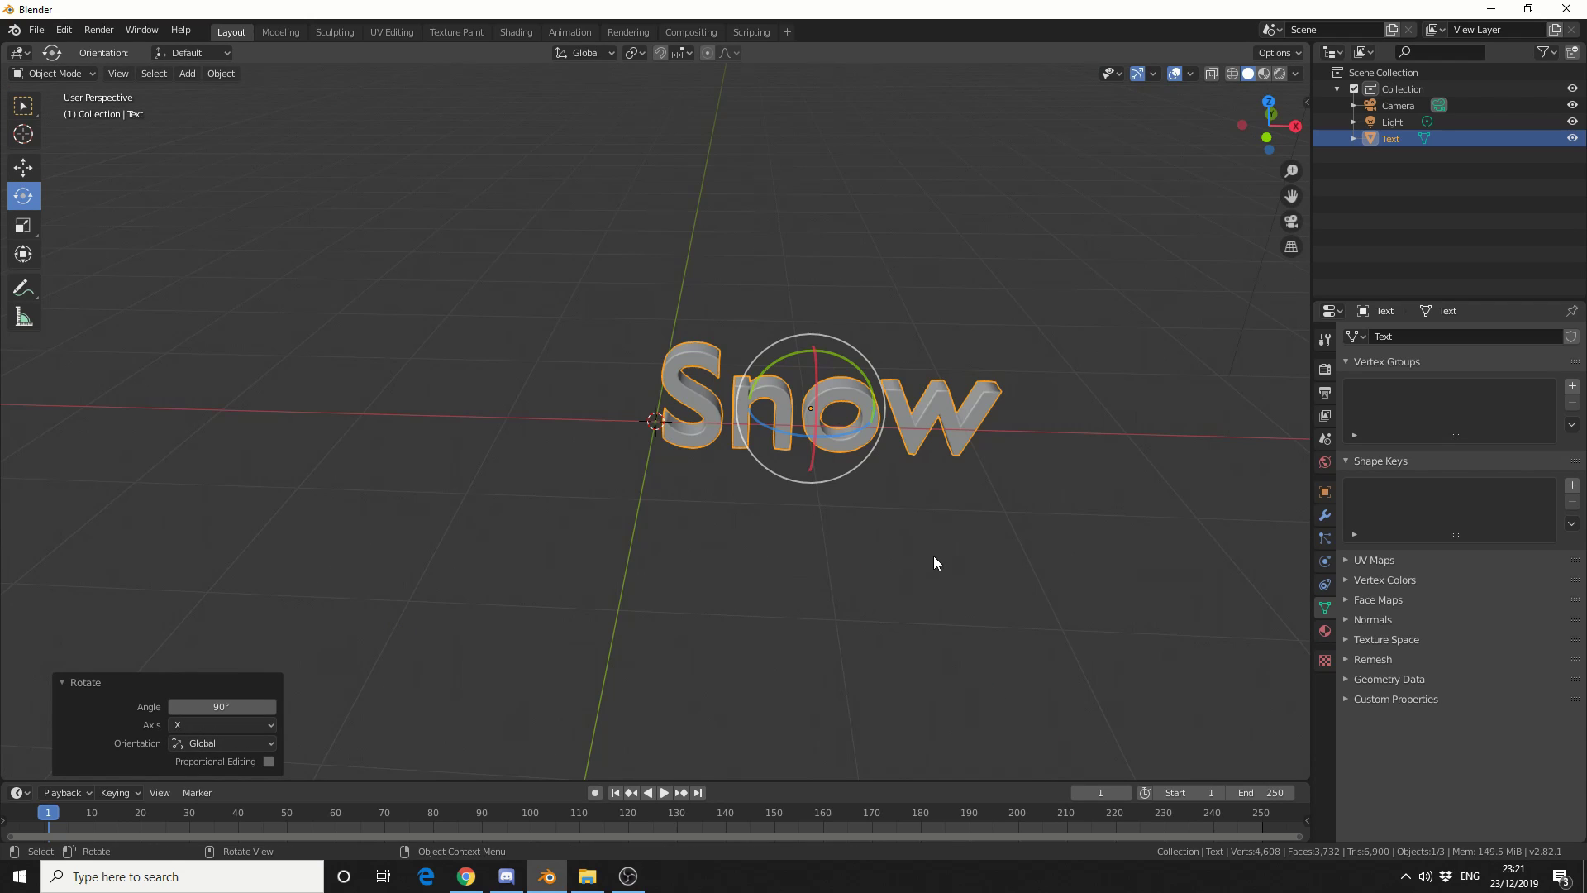
shift+middle_drag(1003, 518, 908, 548)
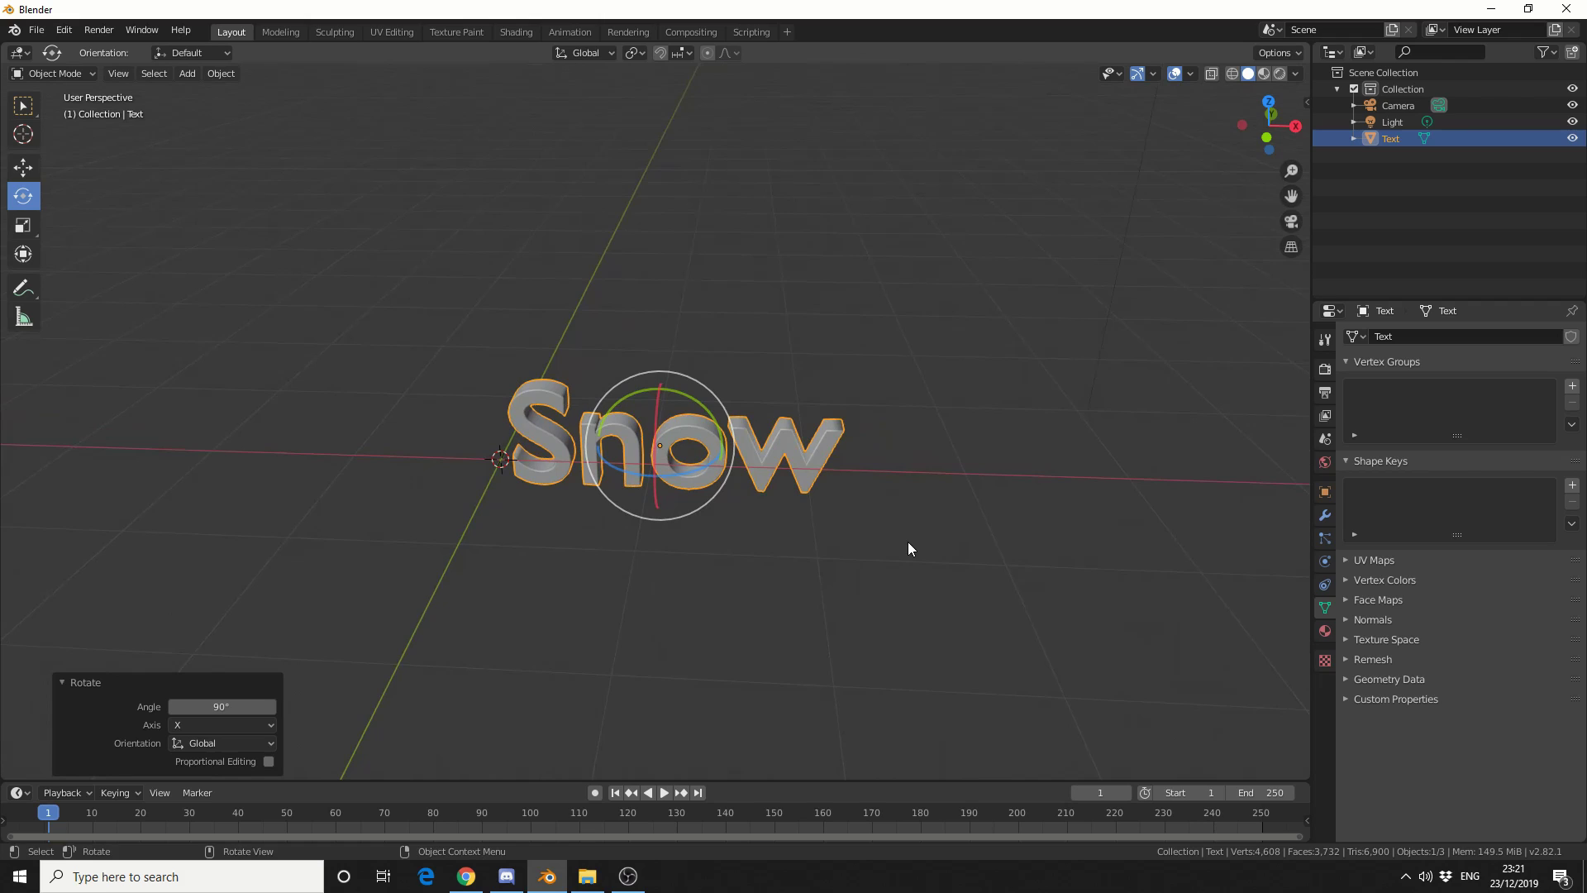
Switch the viewport to wireframe shading to show the mesh topology of the lettering.
key(z)
click(815, 543)
middle_drag(860, 552, 920, 509)
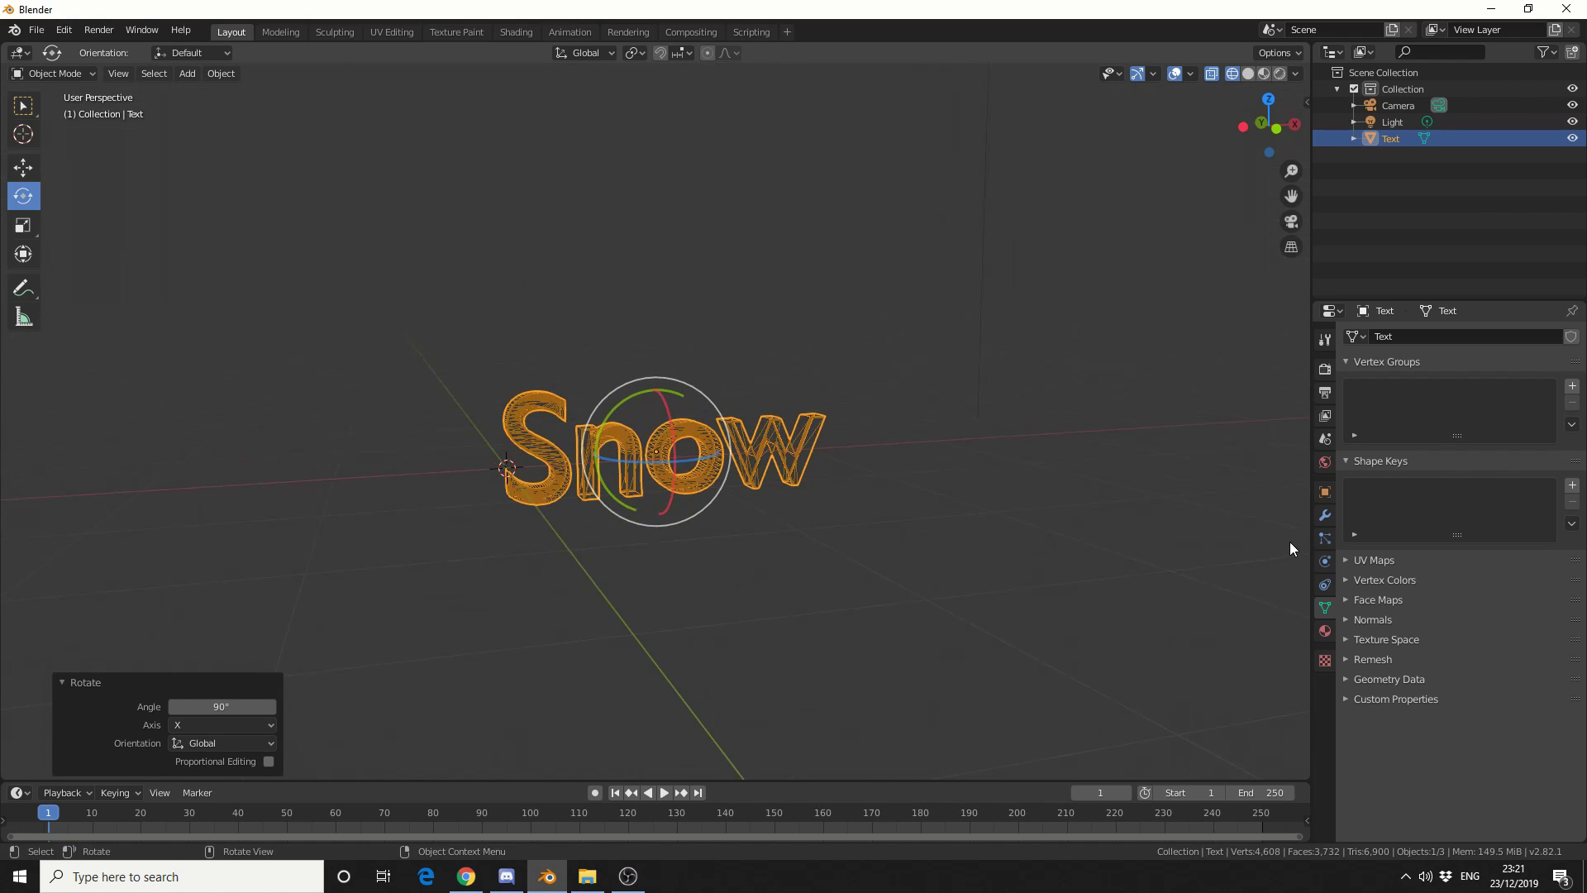
Add a Remesh modifier to the Snow mesh with Remove Disconnected Pieces turned off.
click(1325, 516)
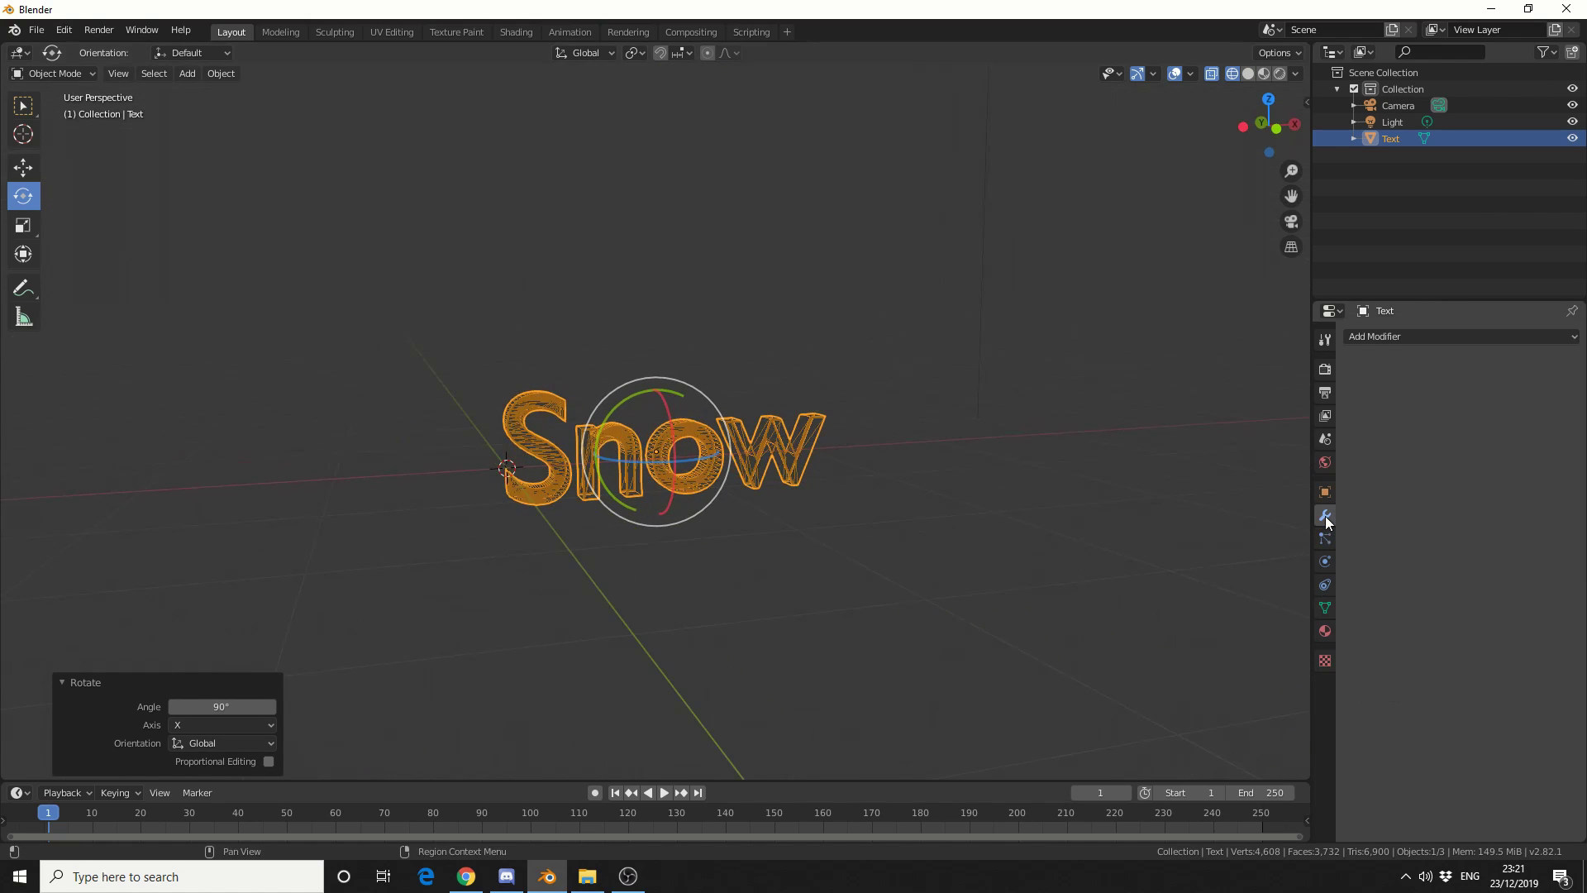
click(1401, 339)
click(1281, 538)
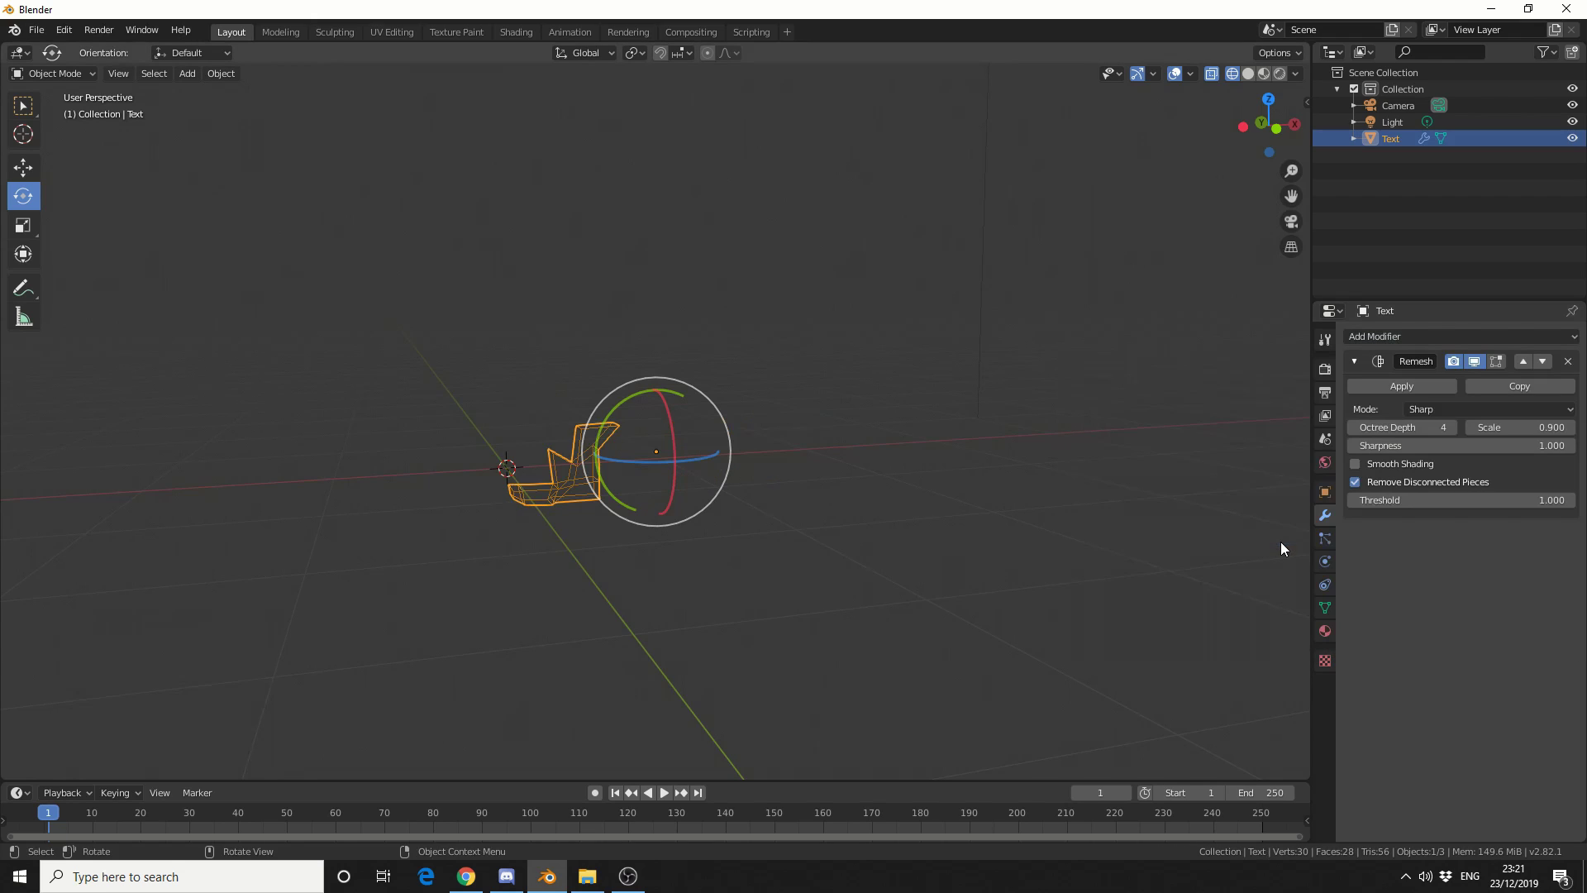
click(1355, 482)
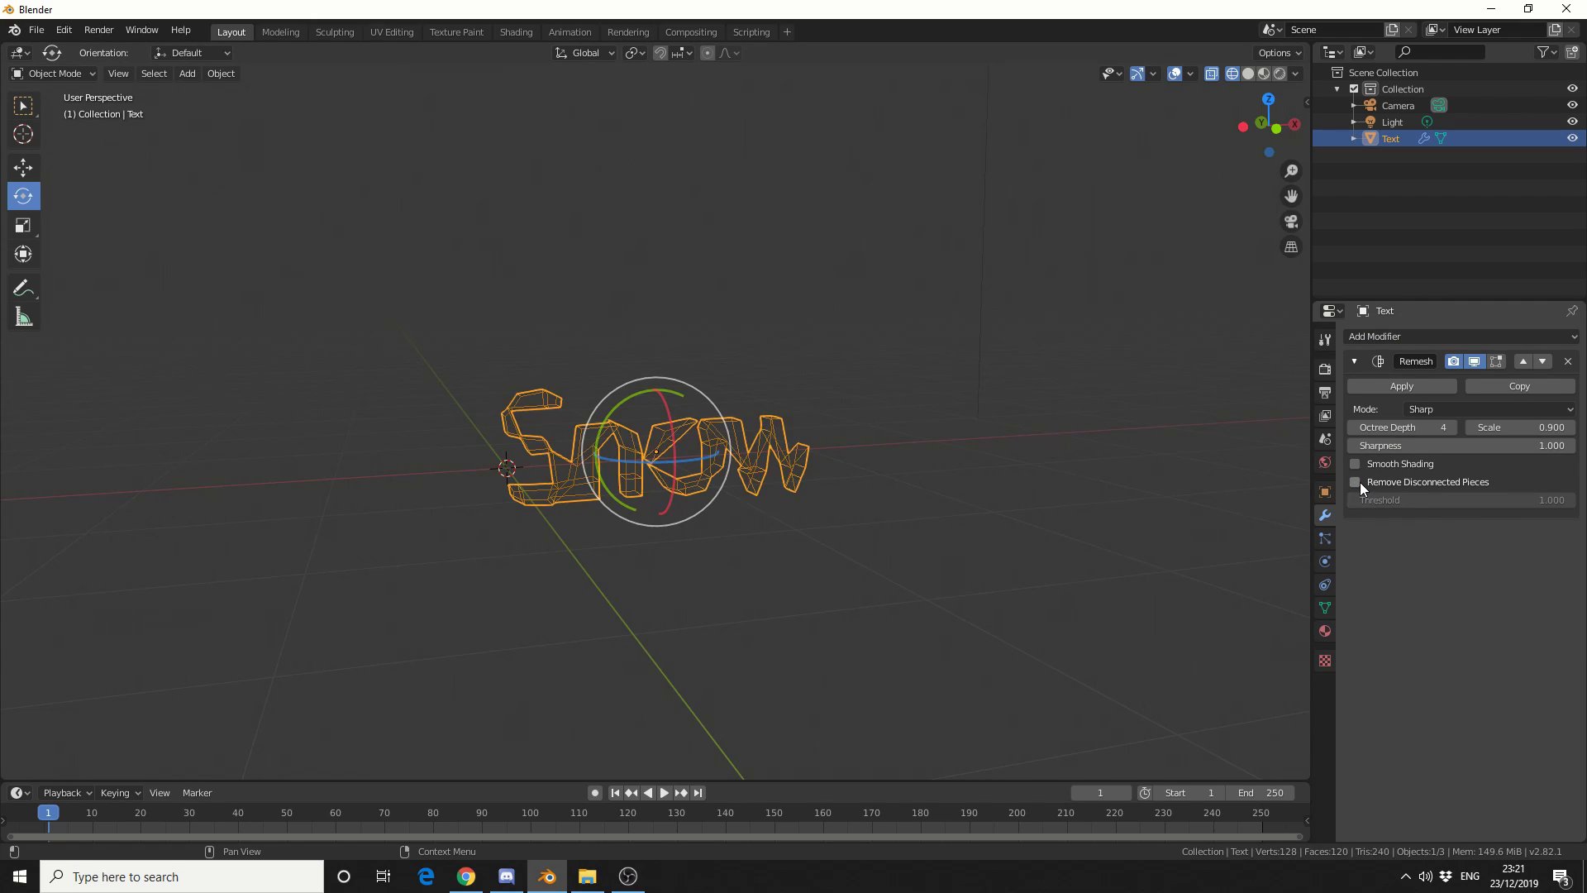
Set the Remesh modifier to octree depth 8 in Smooth mode and apply it.
click(1402, 428)
text(8)
key(Return)
click(1426, 409)
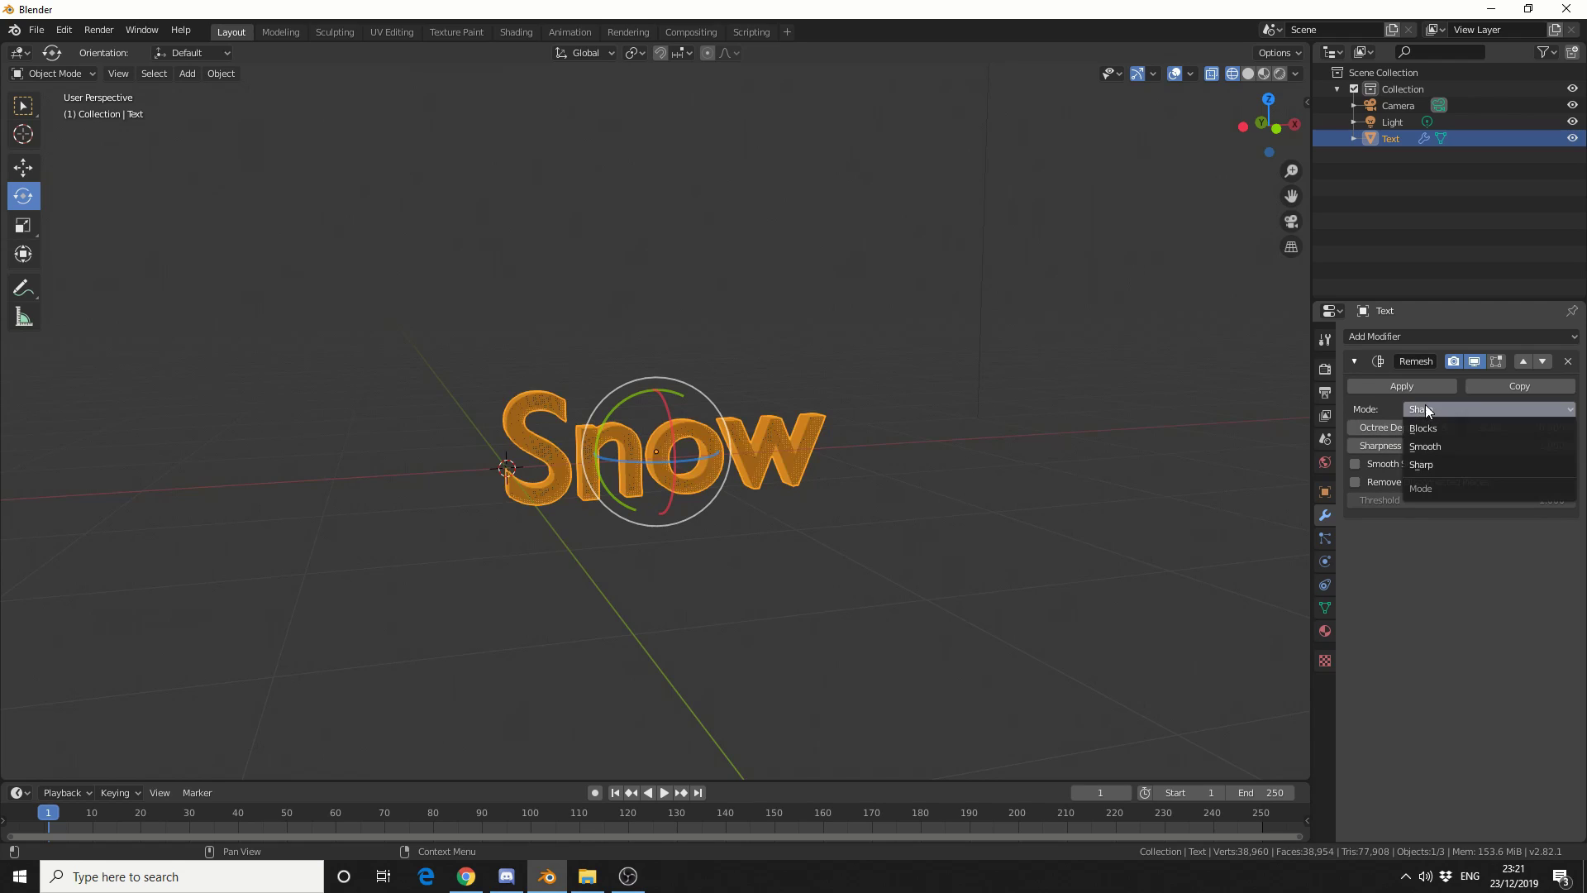
click(1427, 446)
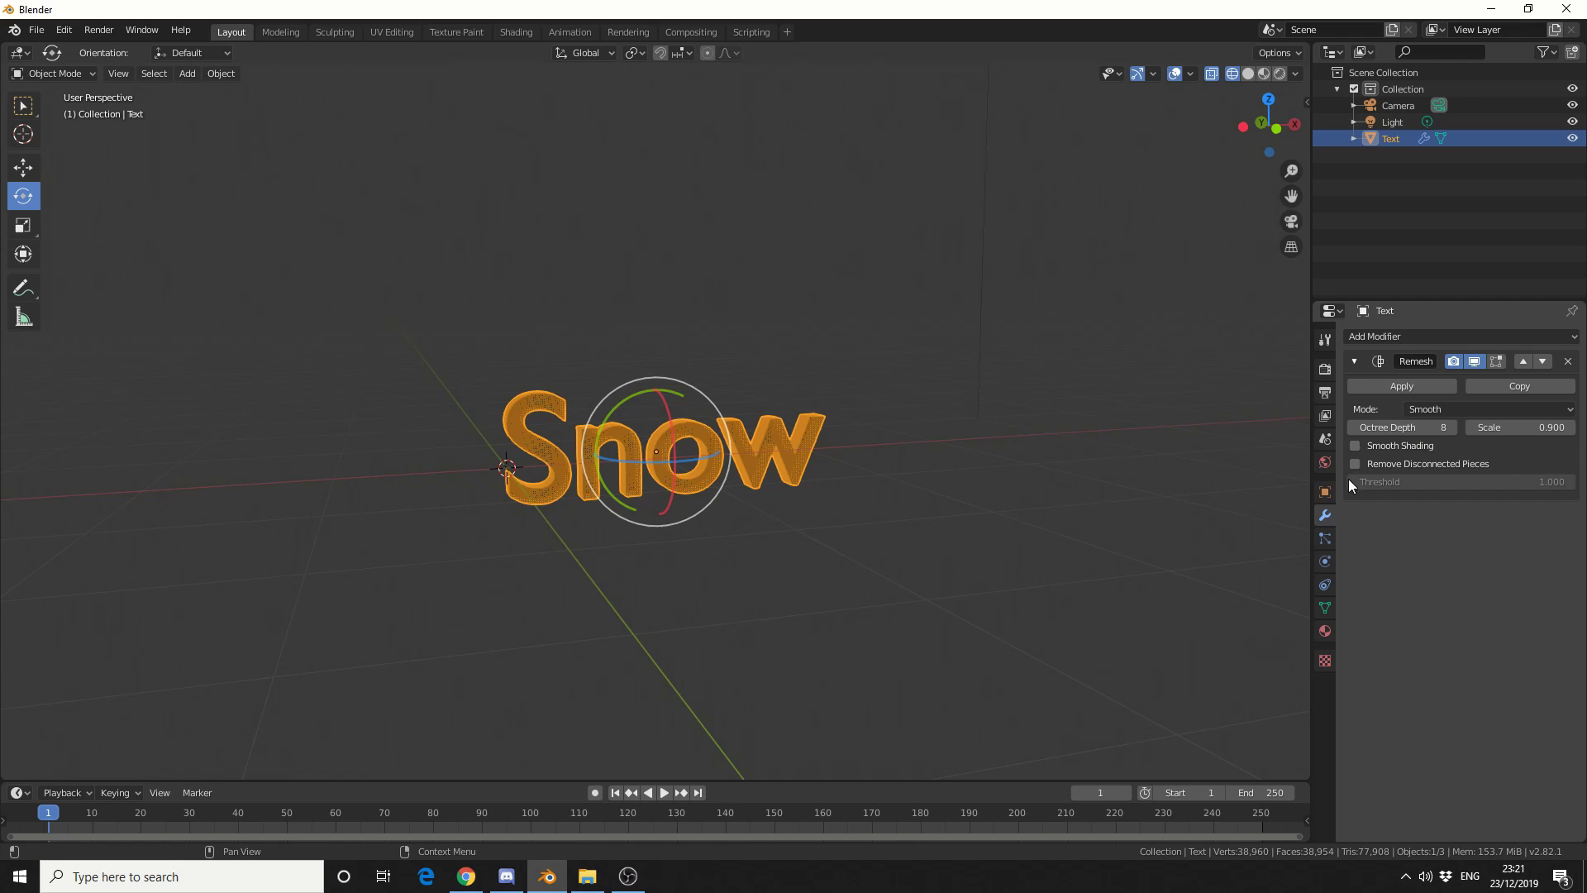
click(1390, 385)
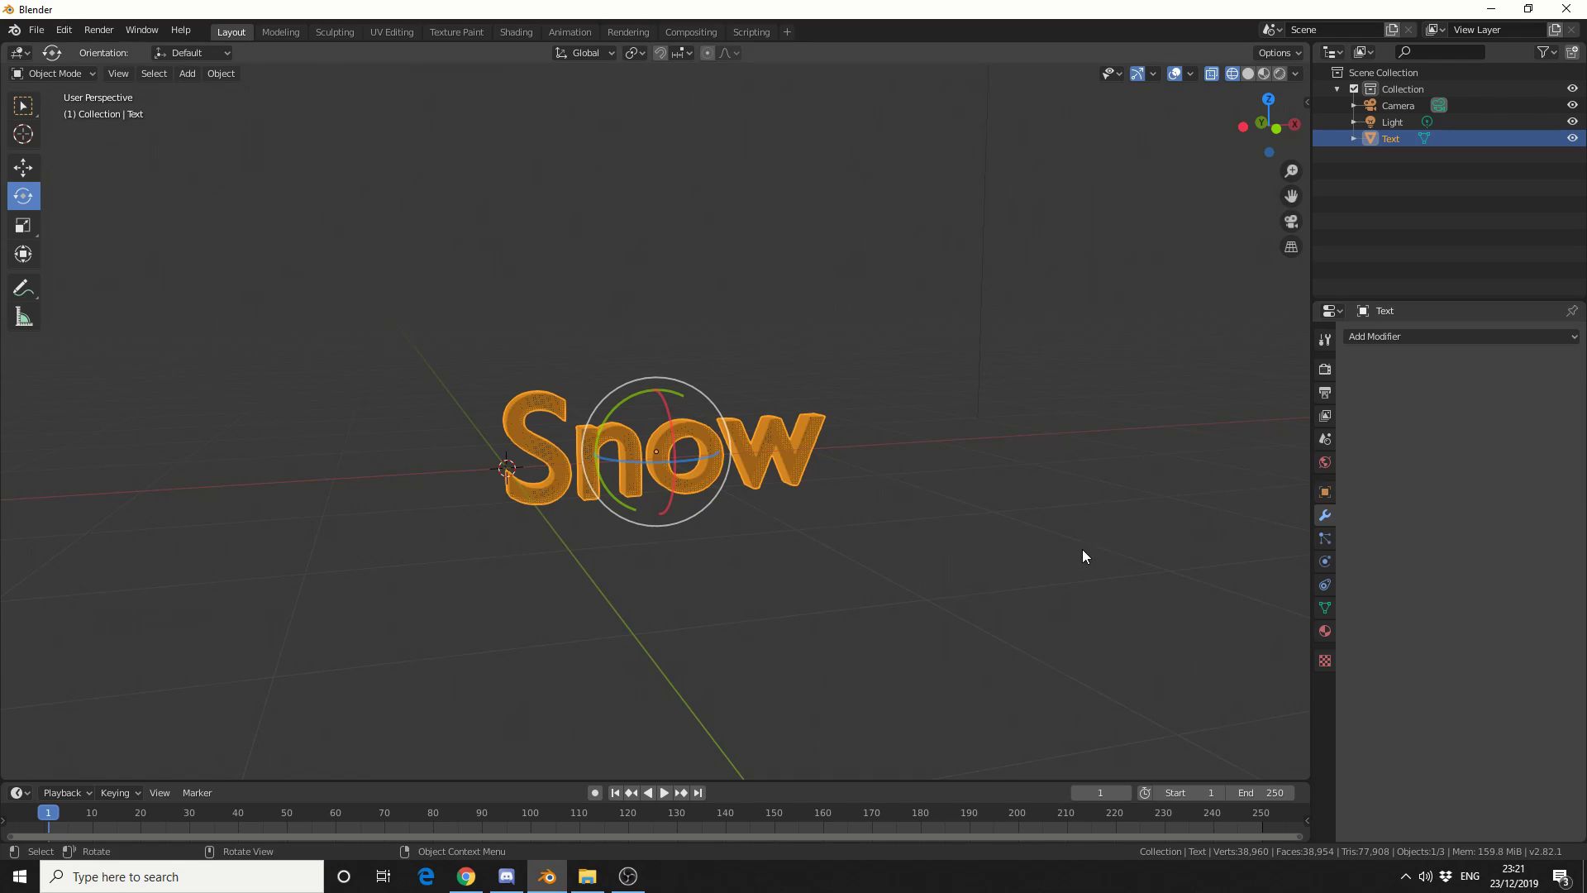
Activate the Move tool and return the viewport to solid shading.
middle_drag(1083, 549, 982, 554)
click(23, 167)
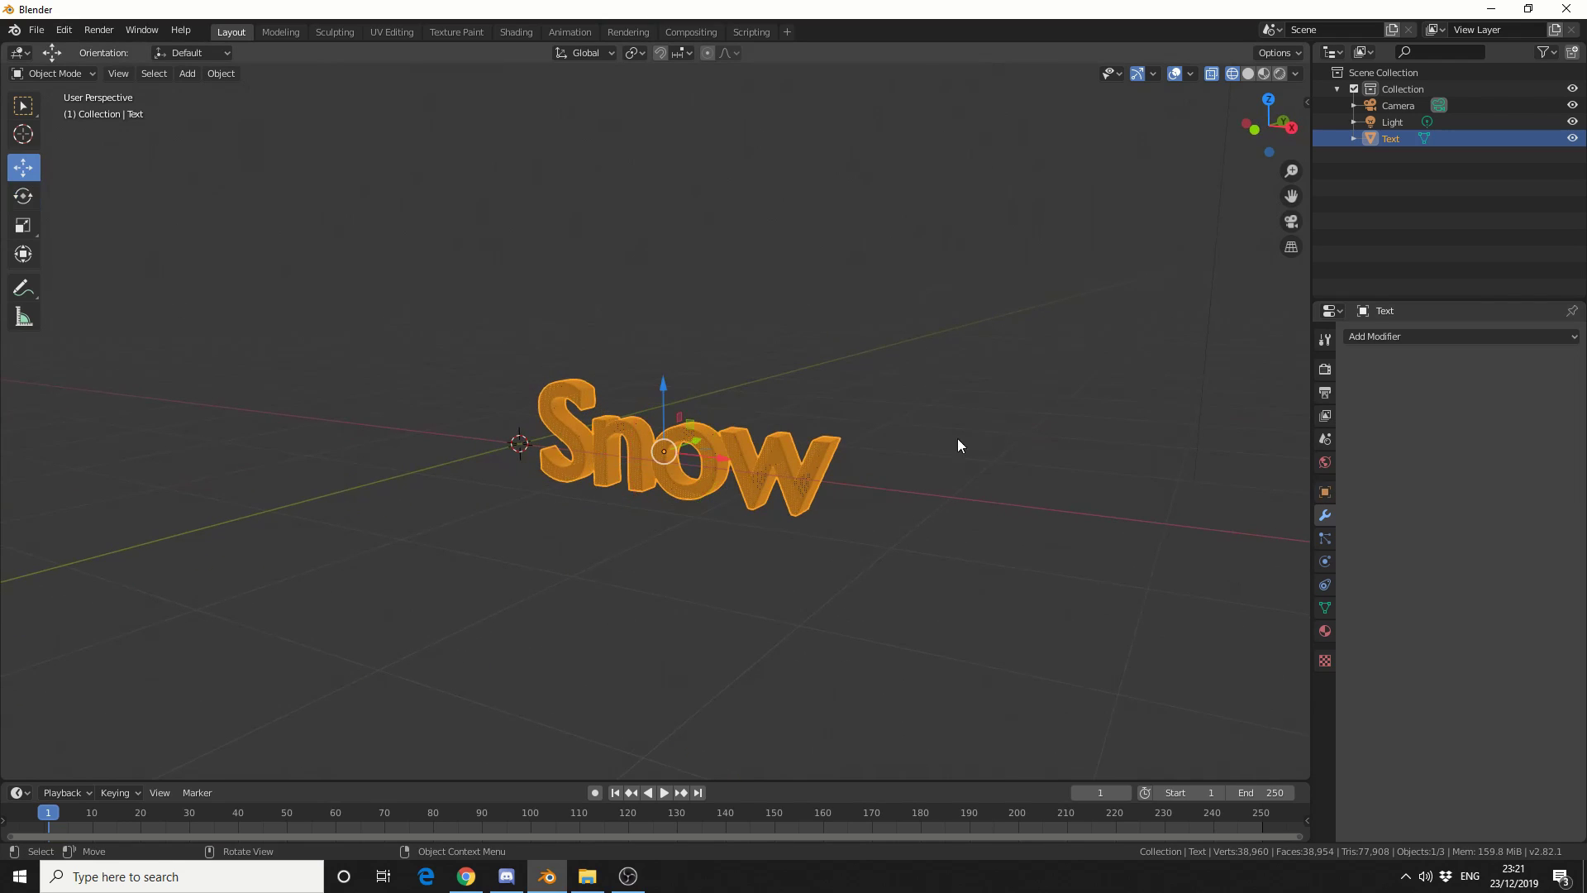
key(z)
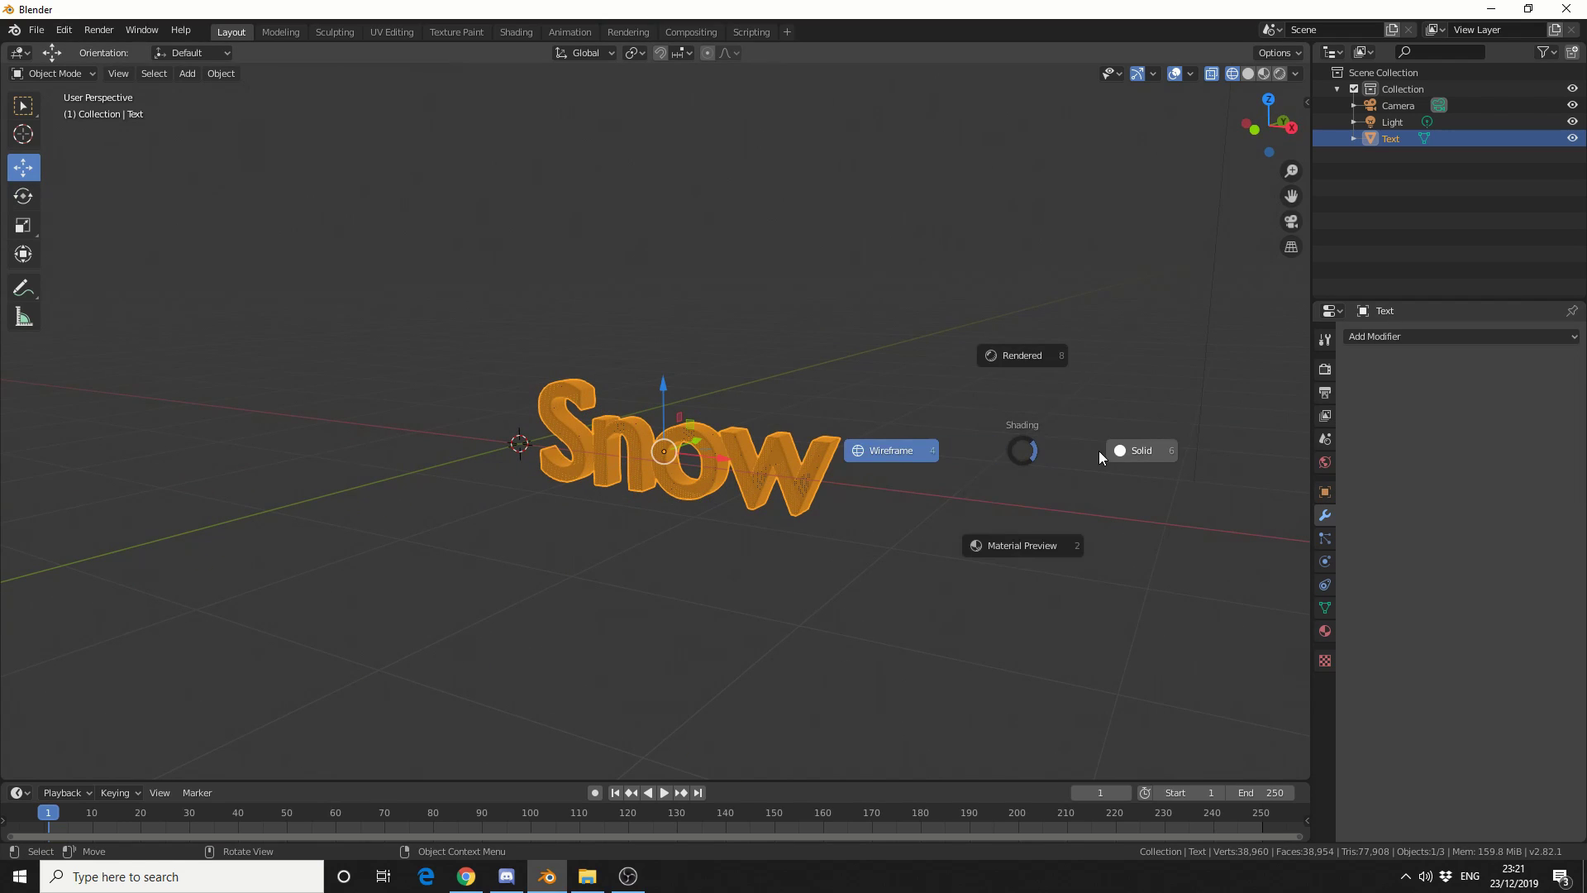
click(1066, 503)
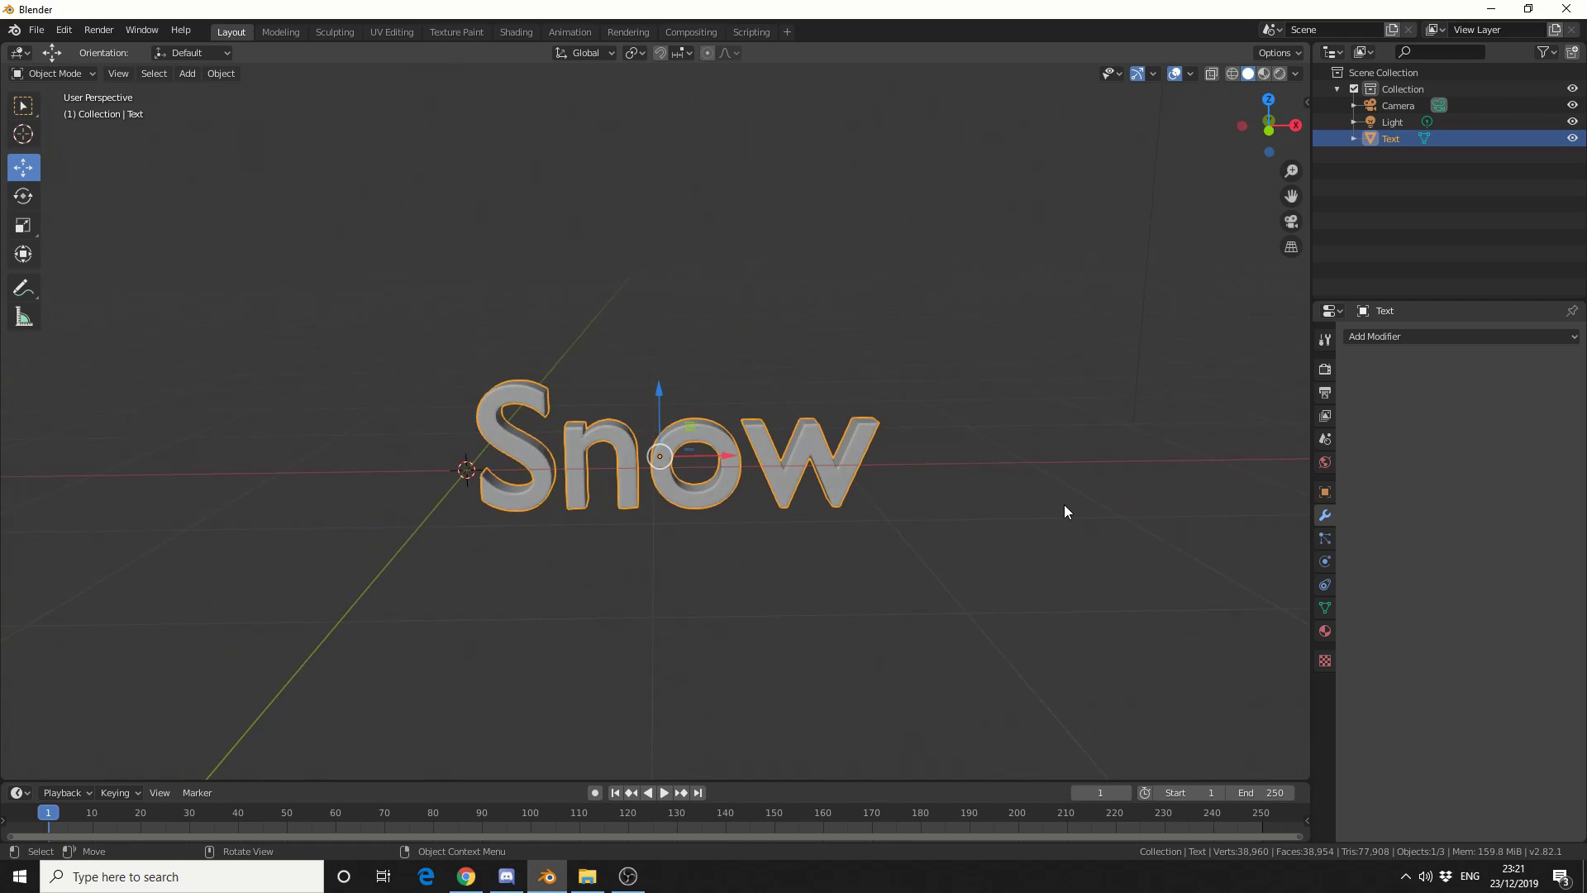
Add snow to the lettering with Real Snow at 93% coverage and 0.1 height.
key(n)
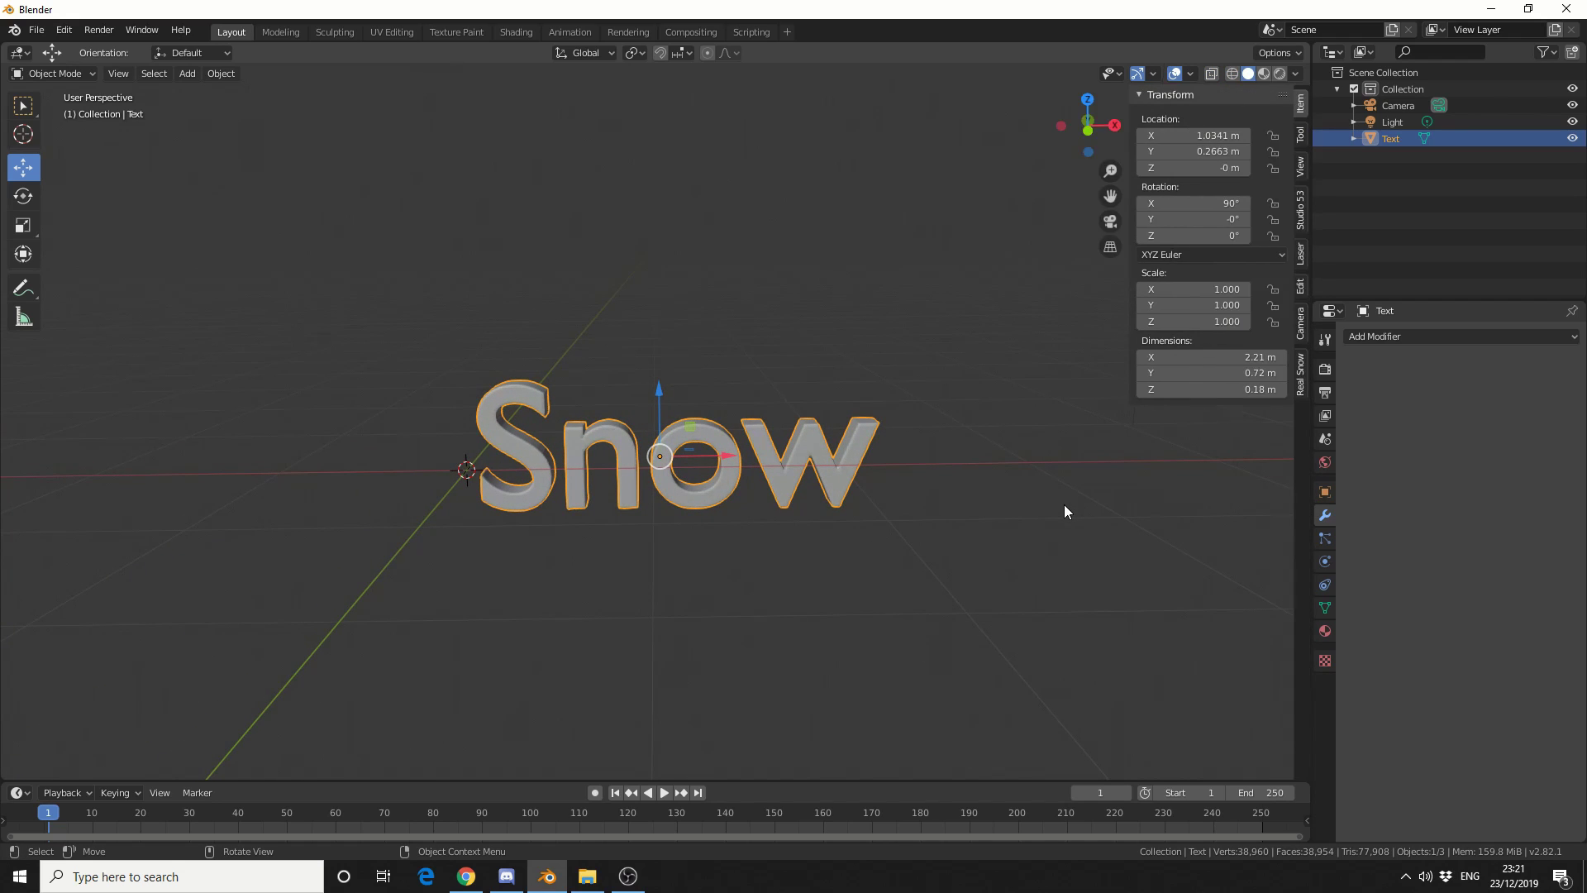
click(1300, 376)
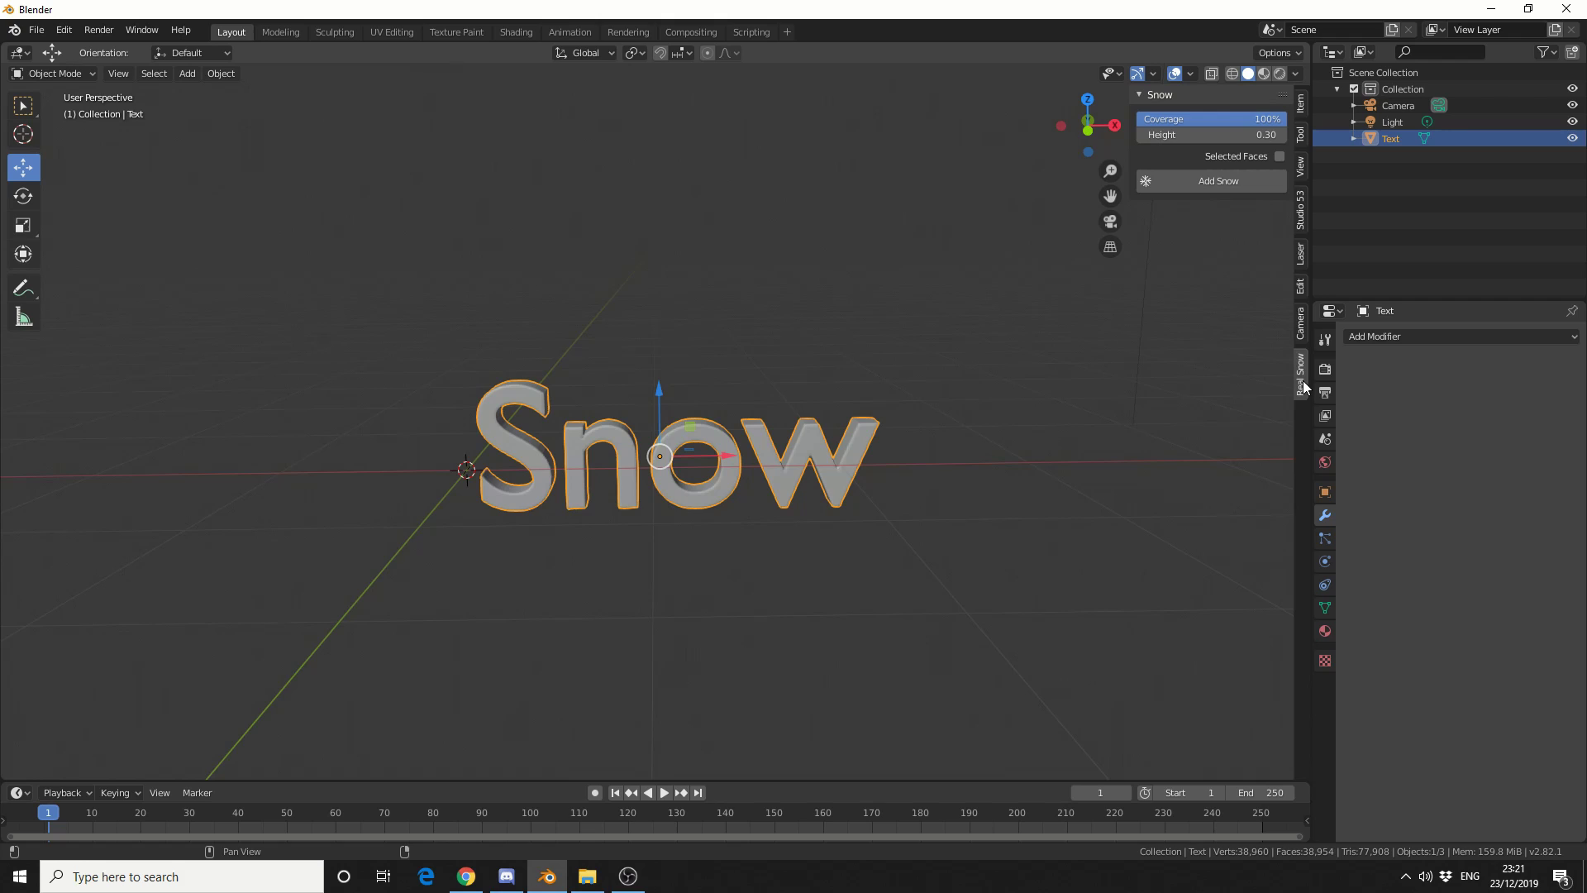
click(1236, 117)
text(93)
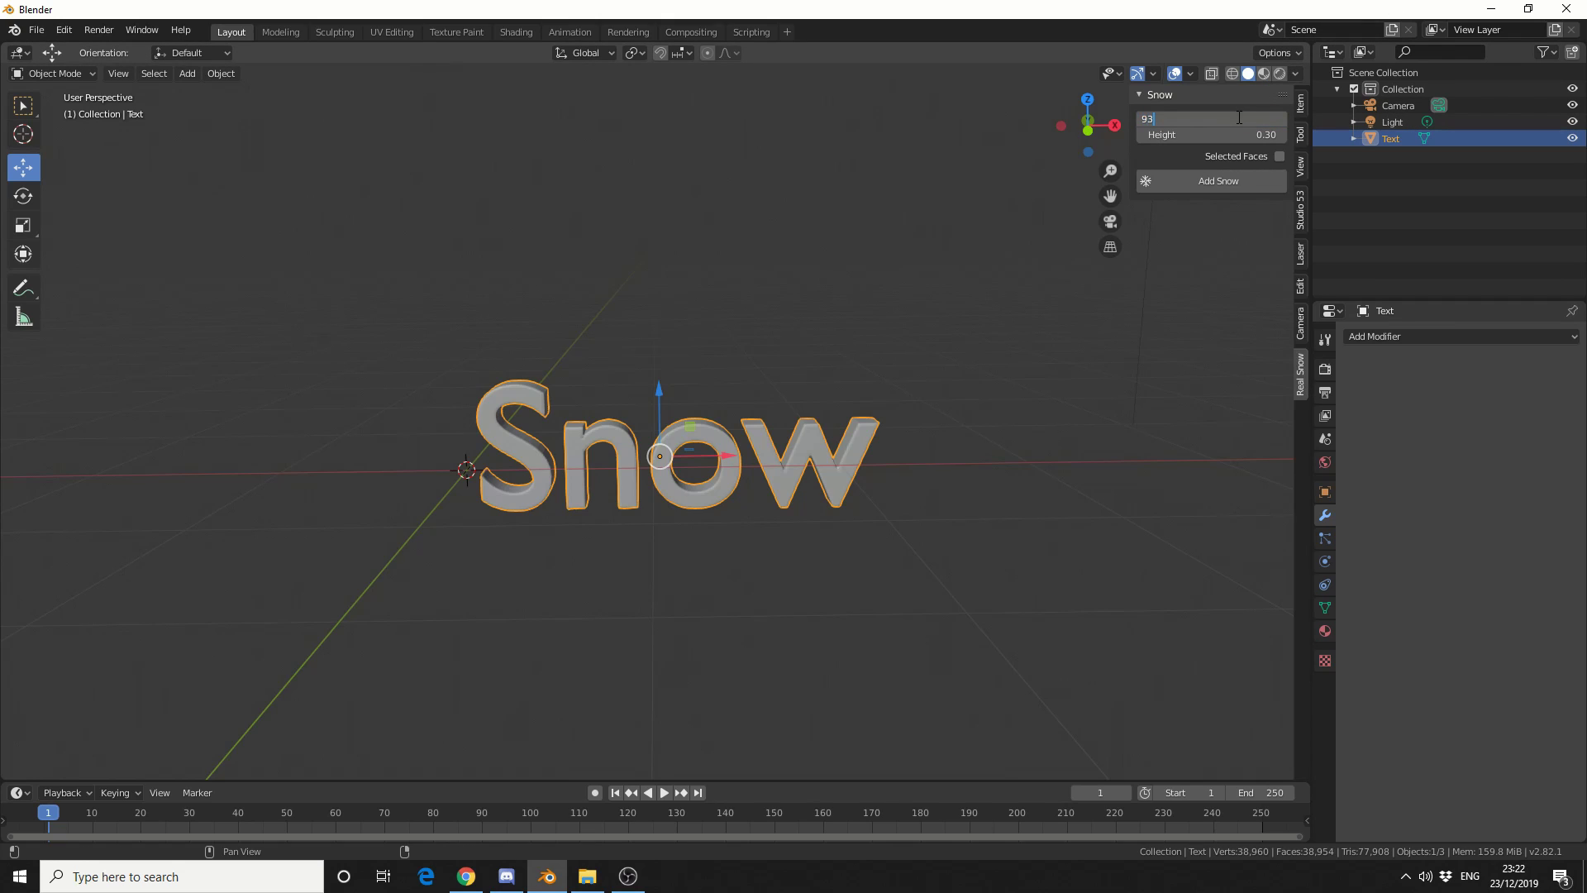
key(Return)
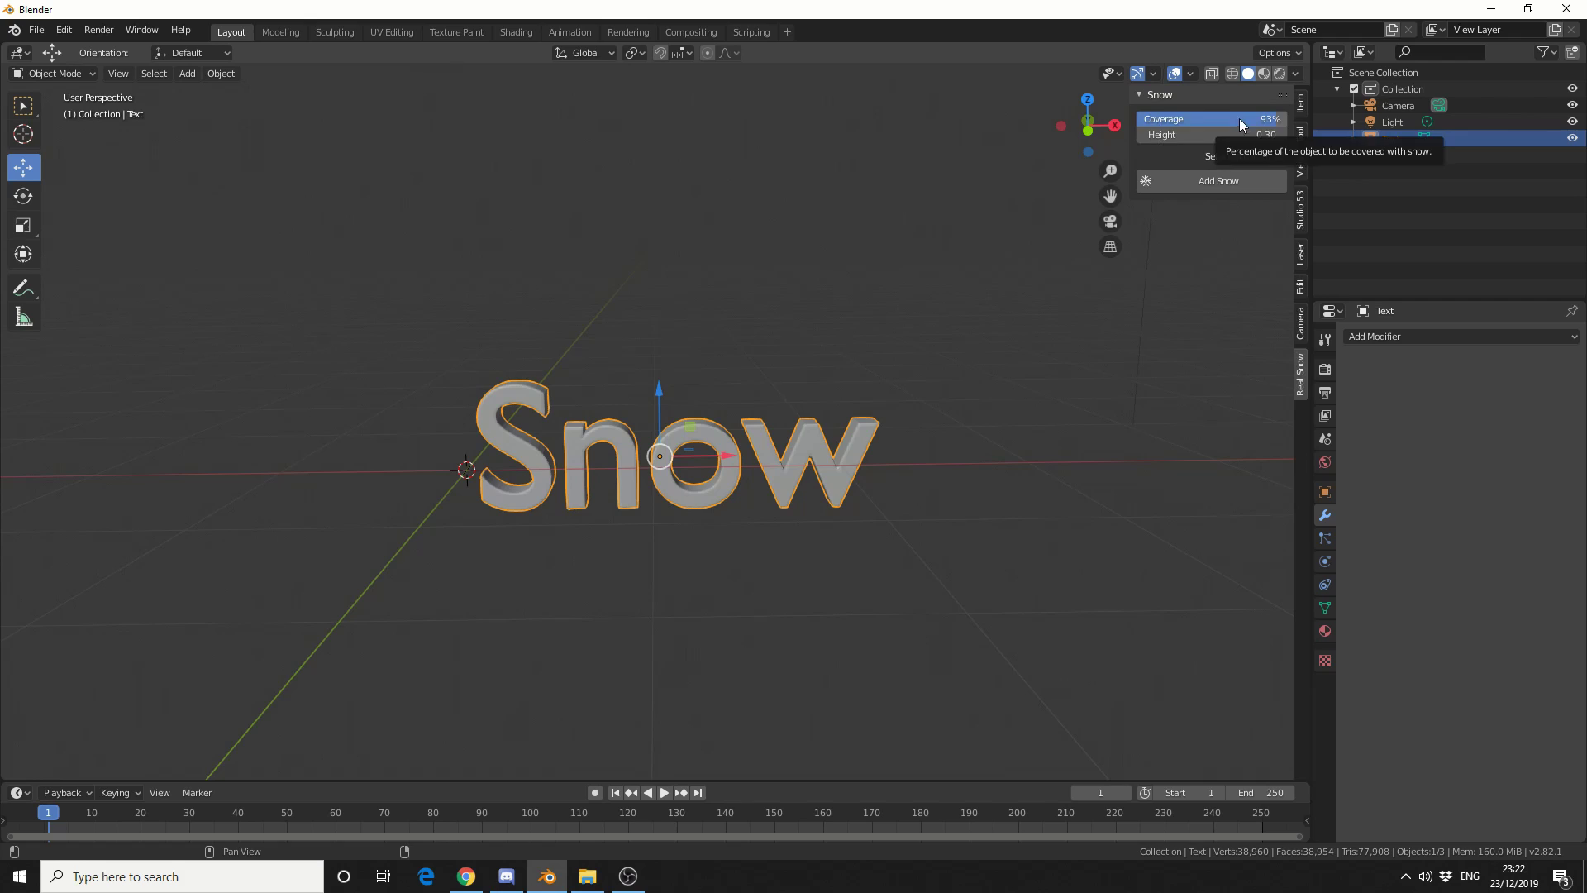
click(1240, 133)
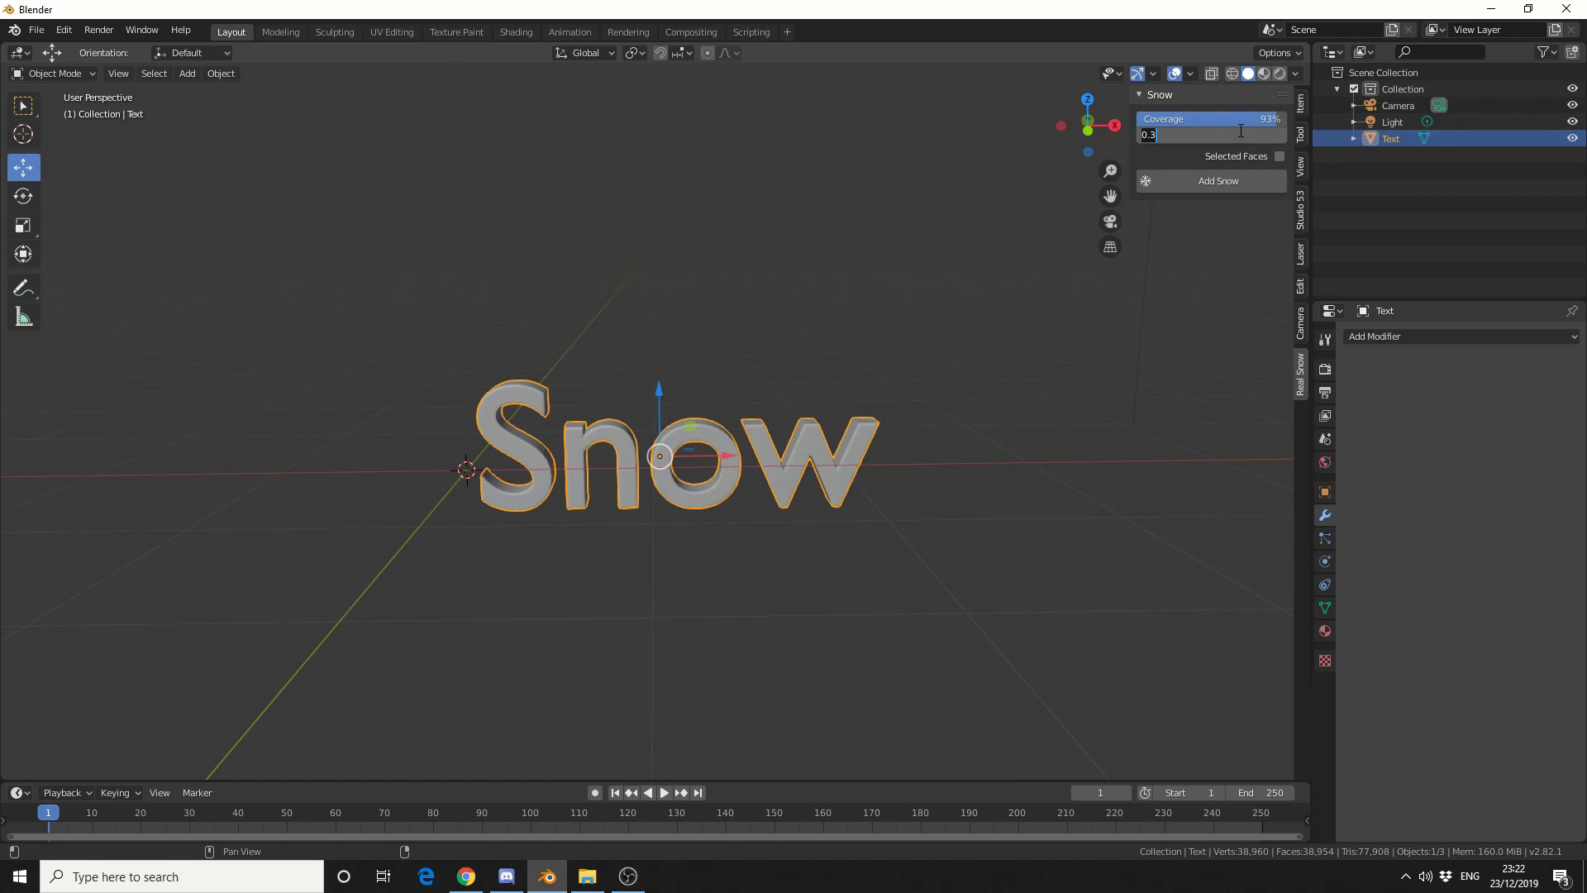
text(0.1)
key(Return)
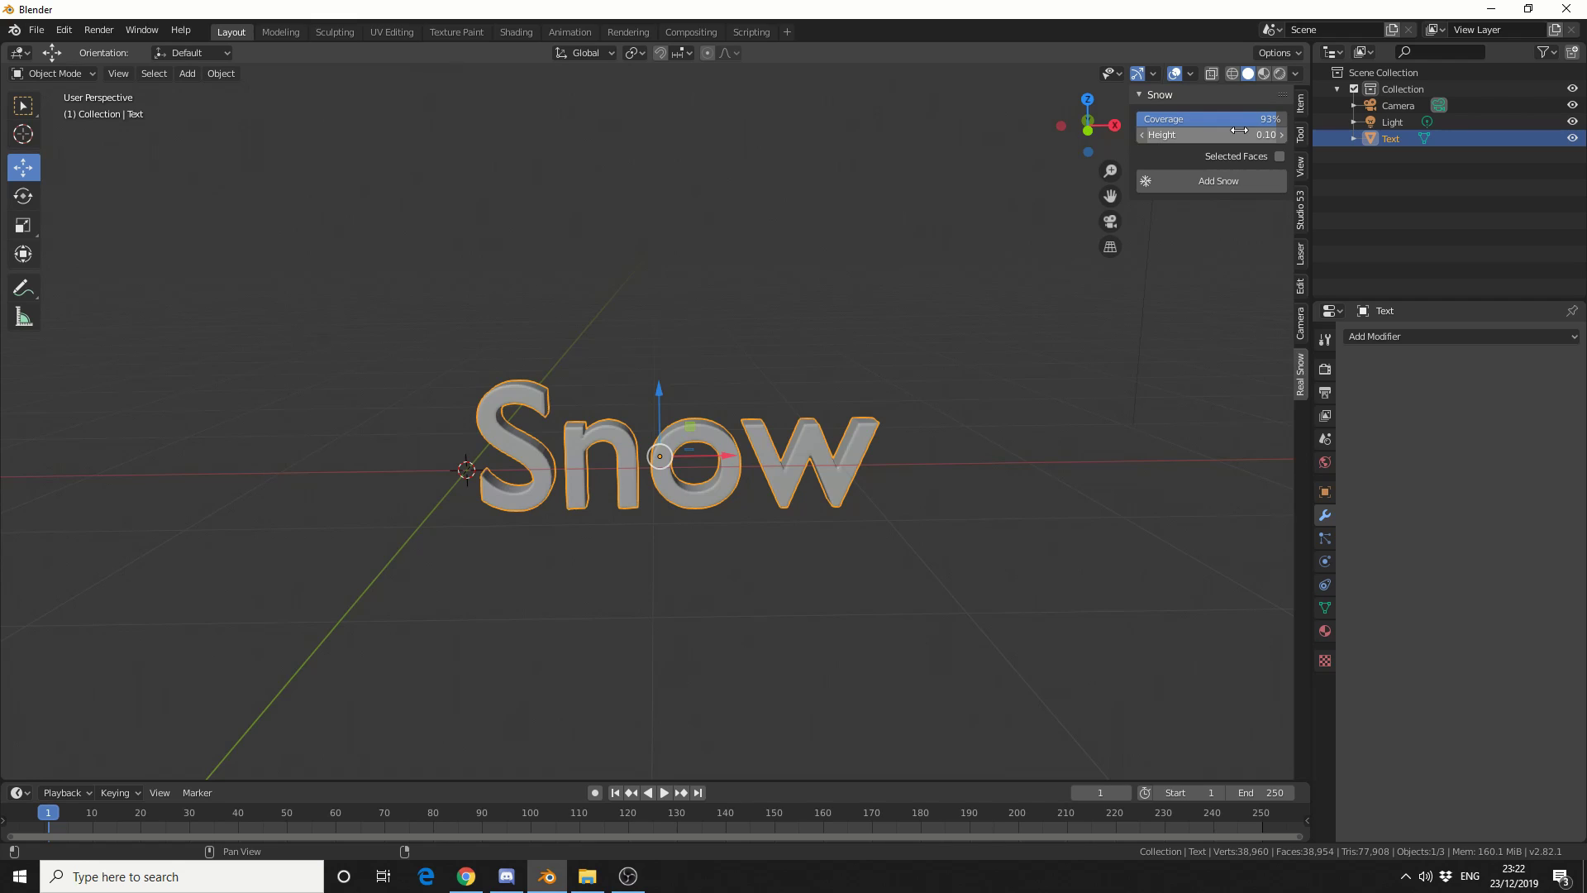
click(1220, 179)
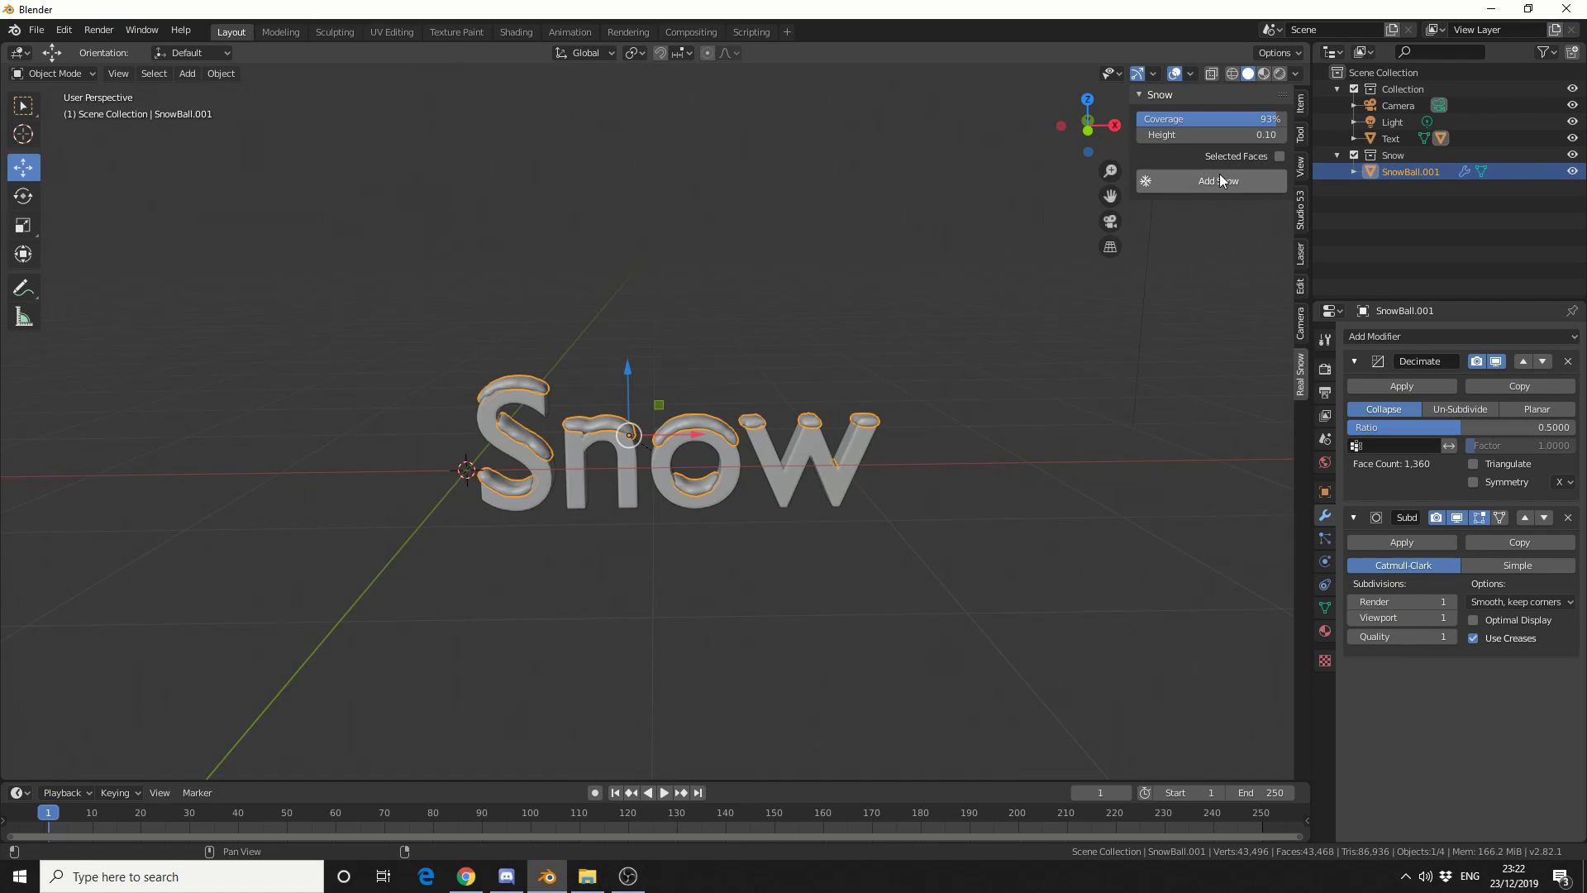
Add a mesh plane and move it about 1.11 m along X to centre it on the lettering.
scroll(536, 561, up, 3)
middle_drag(536, 560, 606, 577)
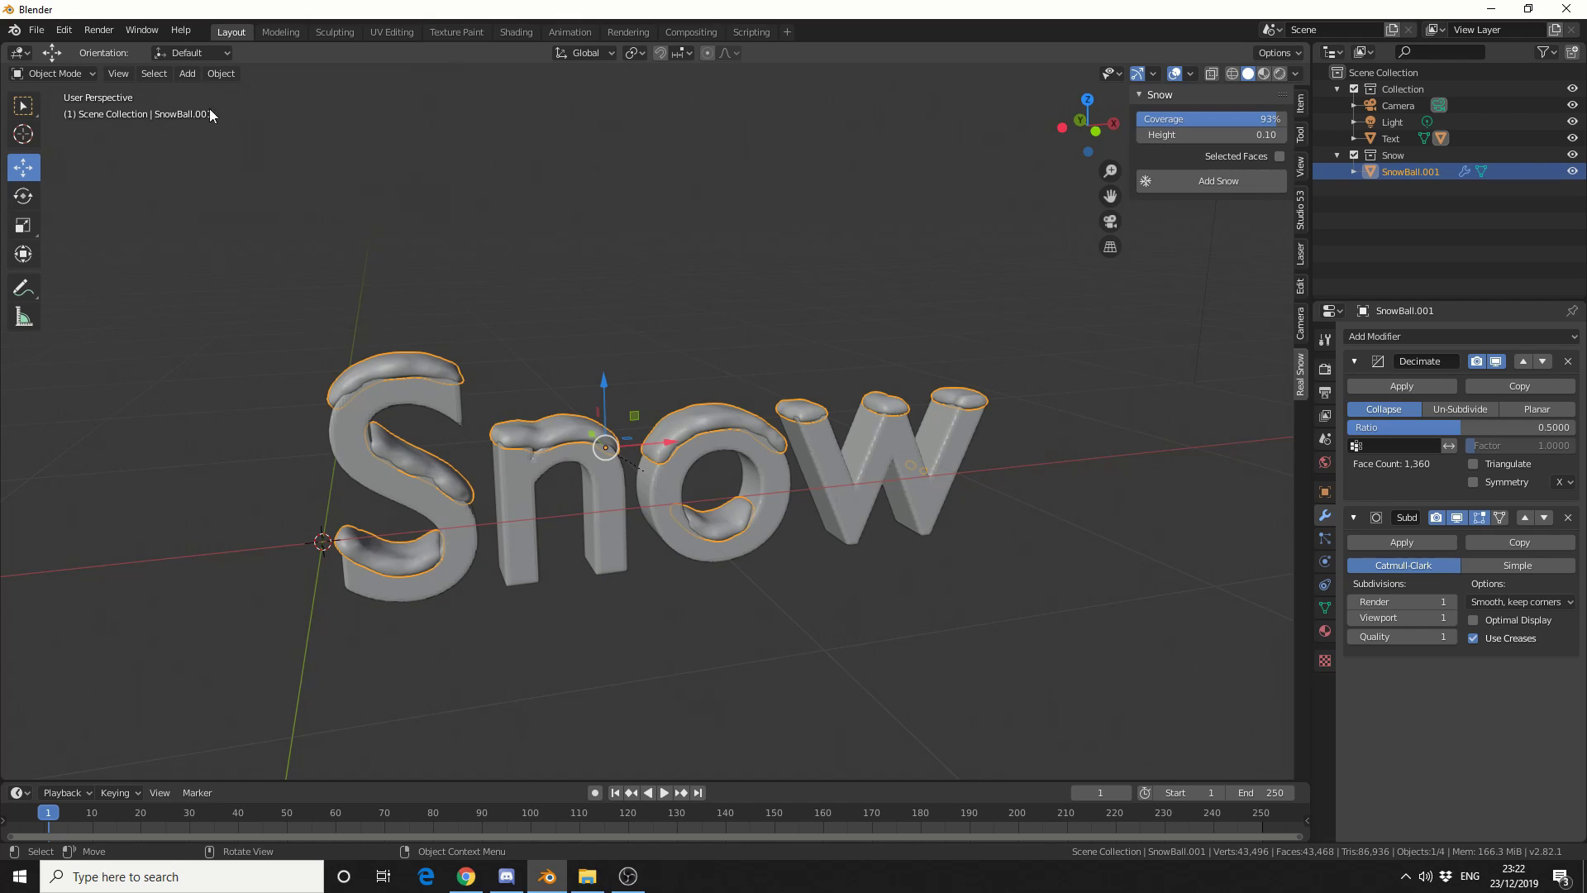
click(186, 73)
mouse_move(191, 87)
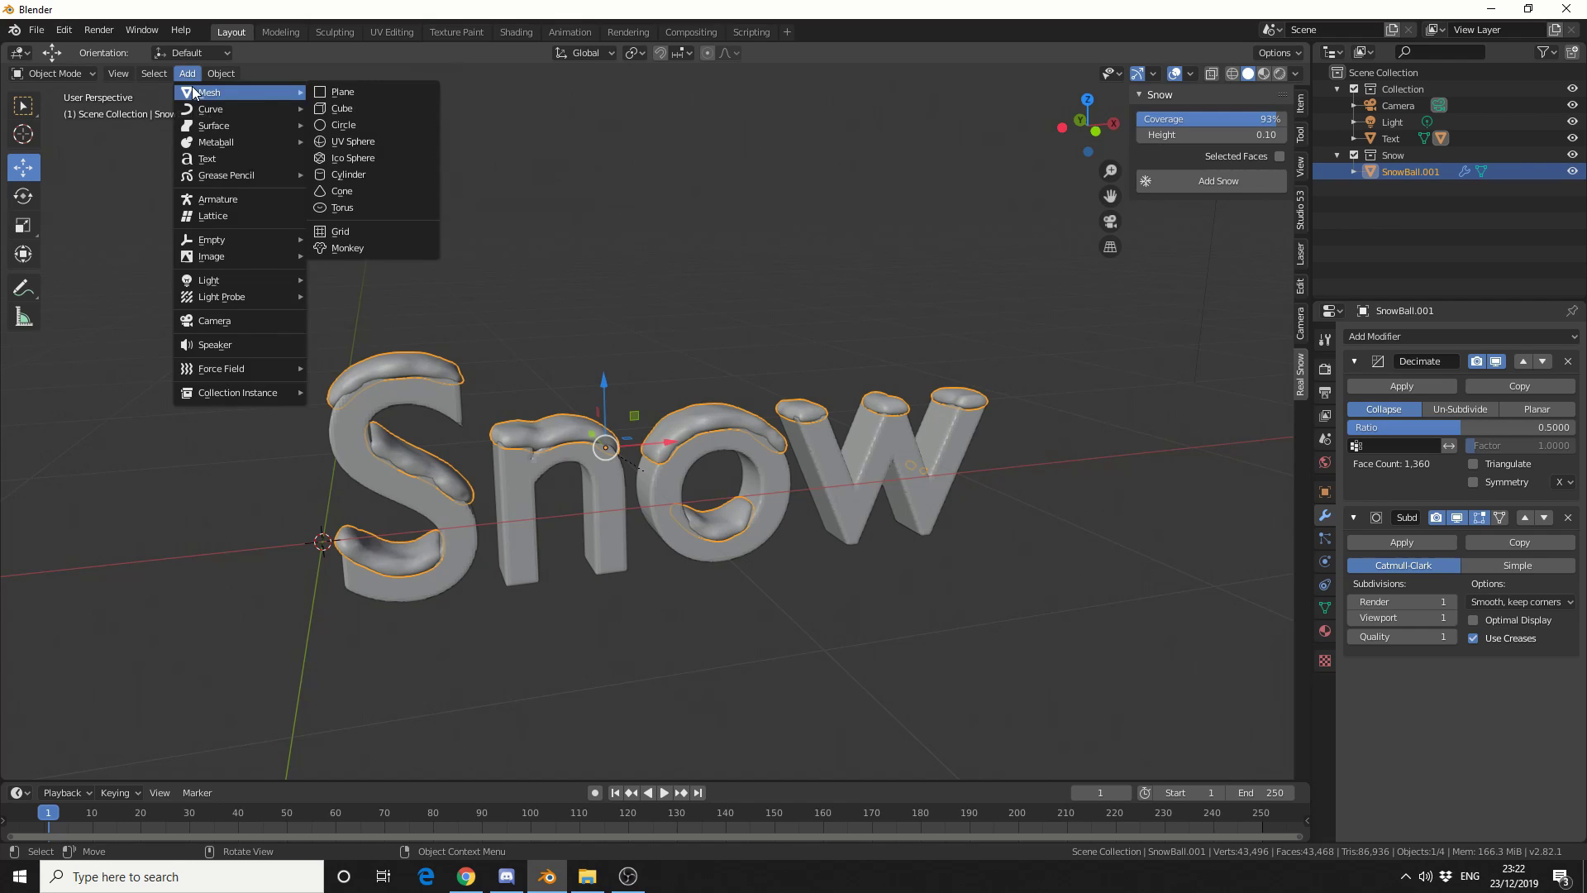
click(364, 90)
middle_drag(761, 296, 687, 314)
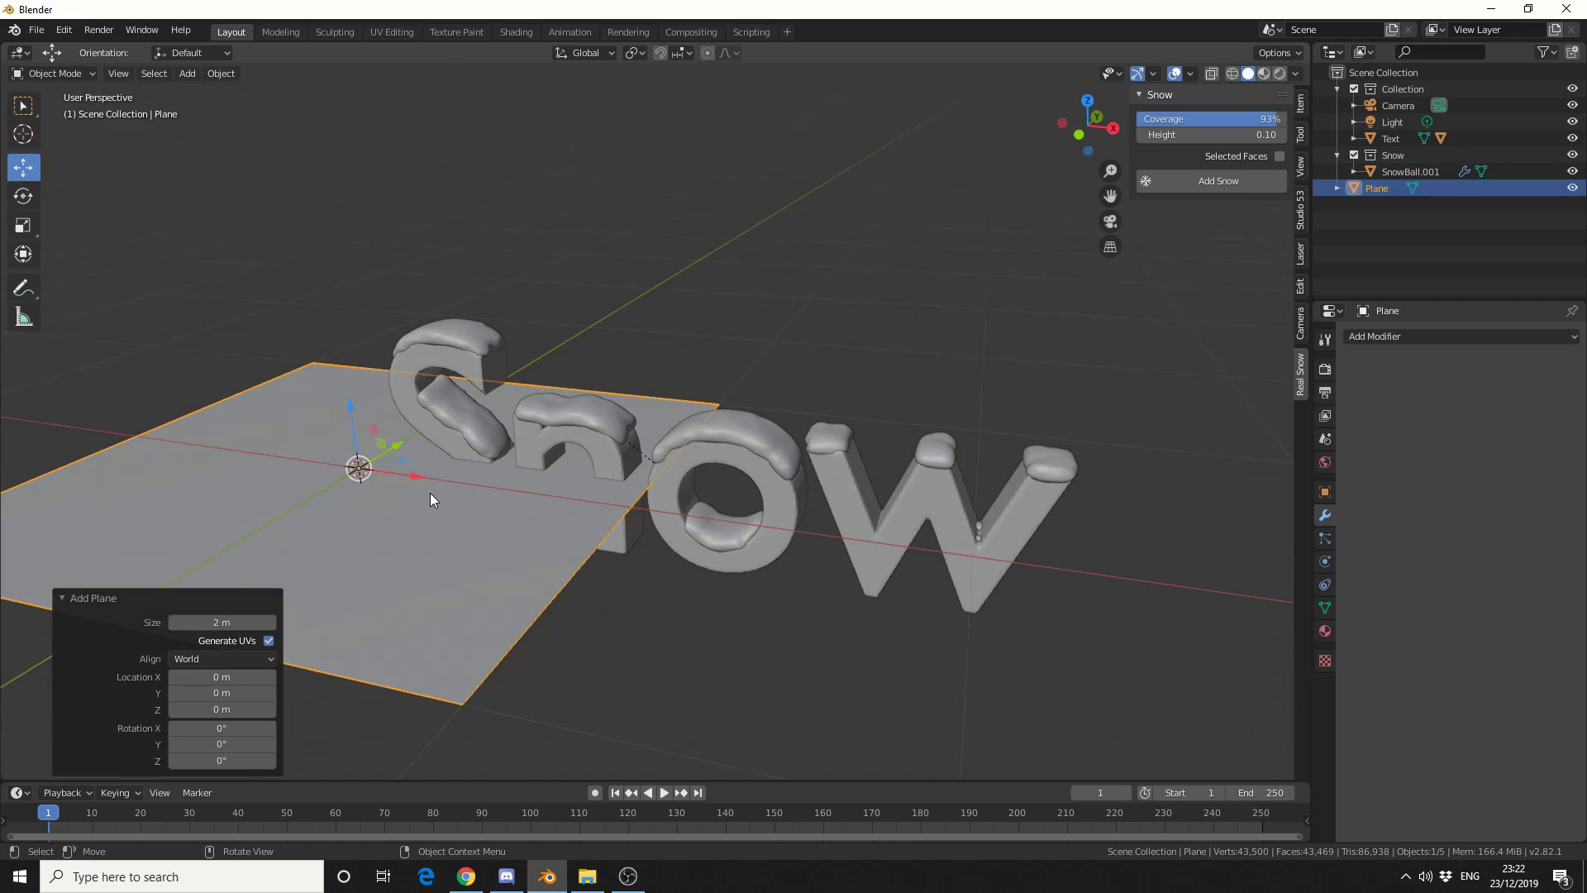
drag(428, 495, 731, 546)
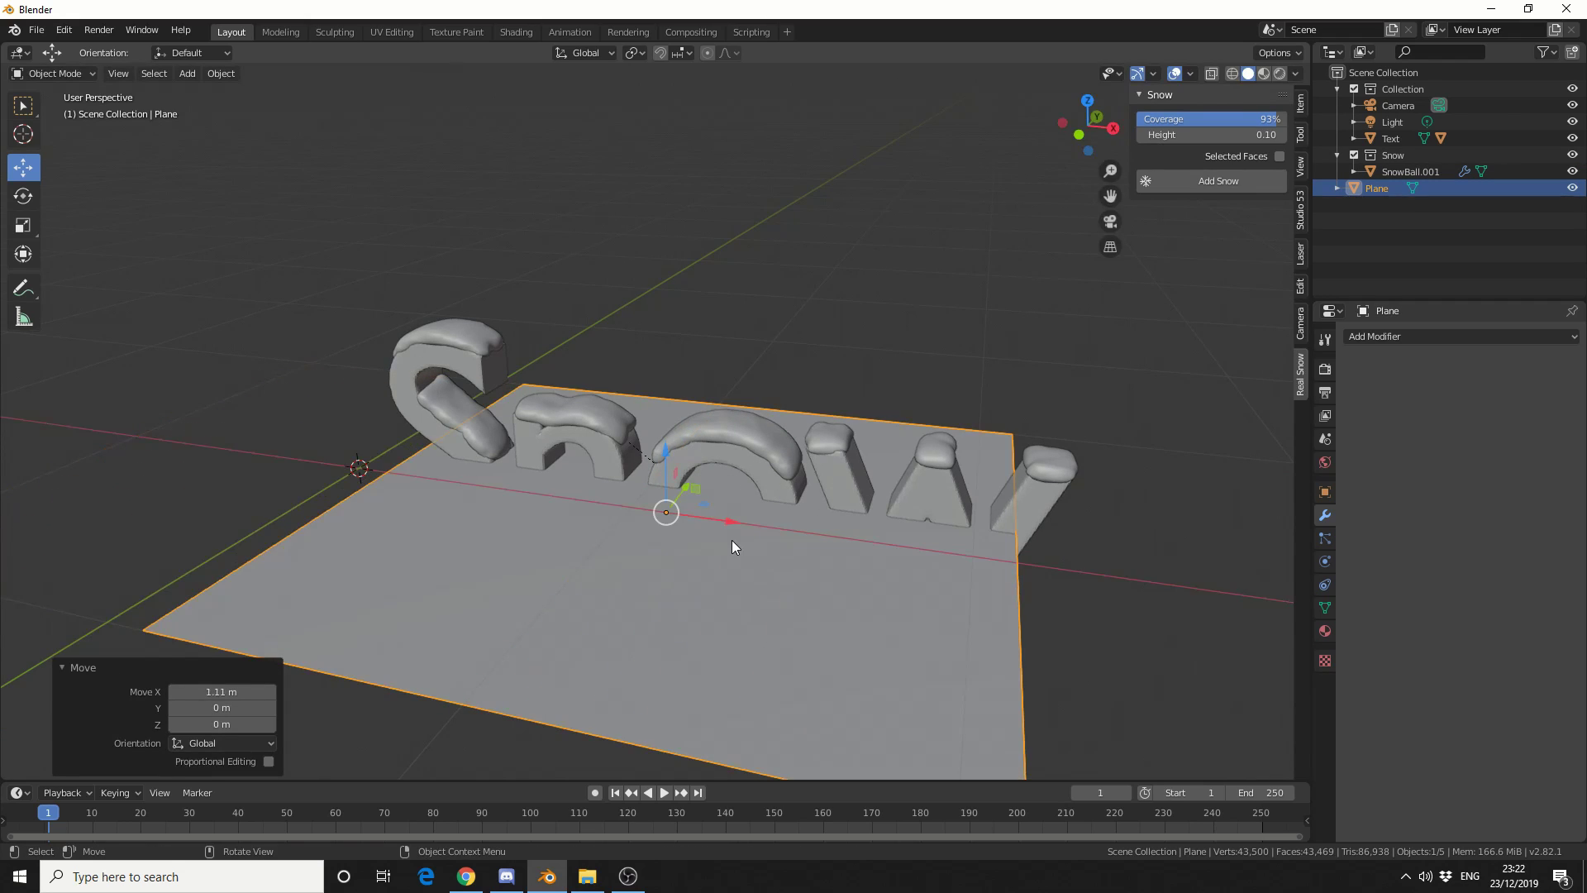
Subdivide the plane's mesh six times in Edit Mode.
key(Tab)
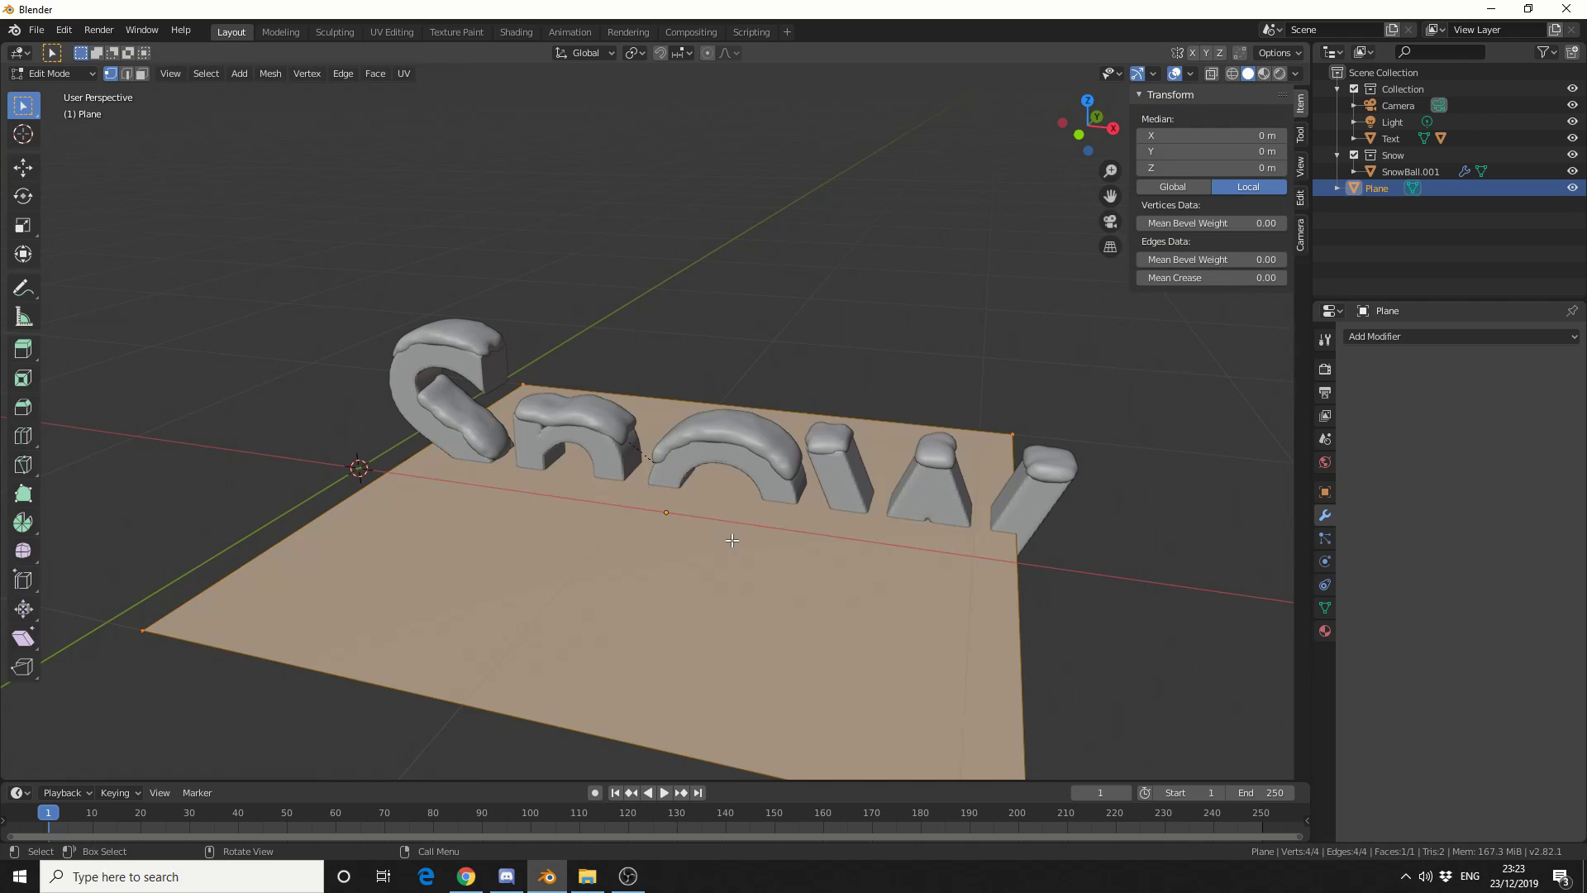
click(334, 74)
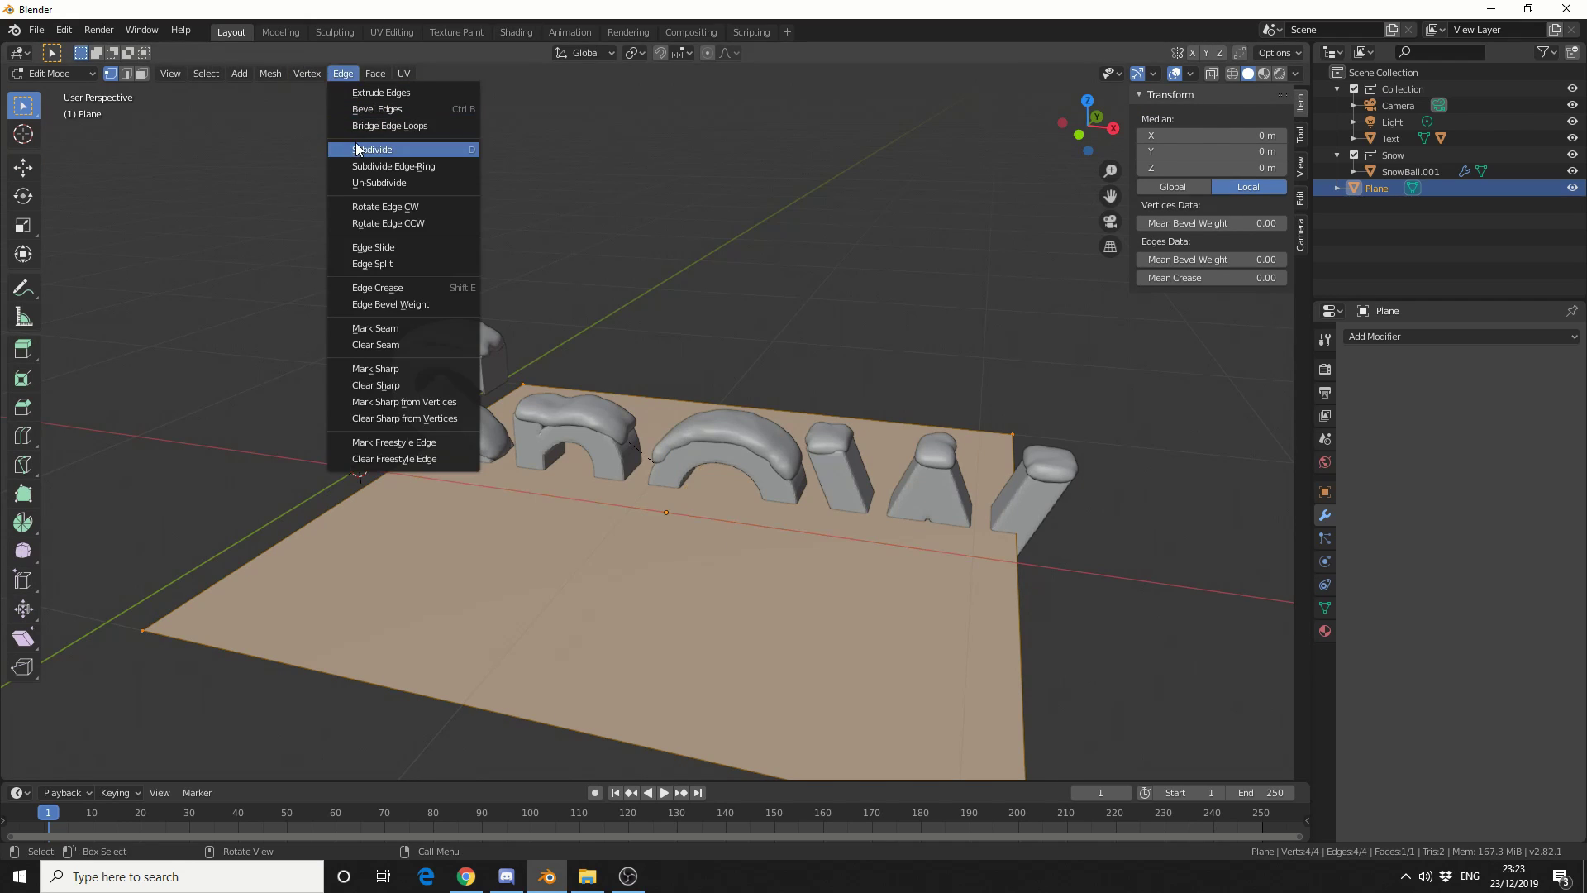
key(shift+r)
key(shift+r)
key(shift+r)
key(shift+r)
key(shift+r)
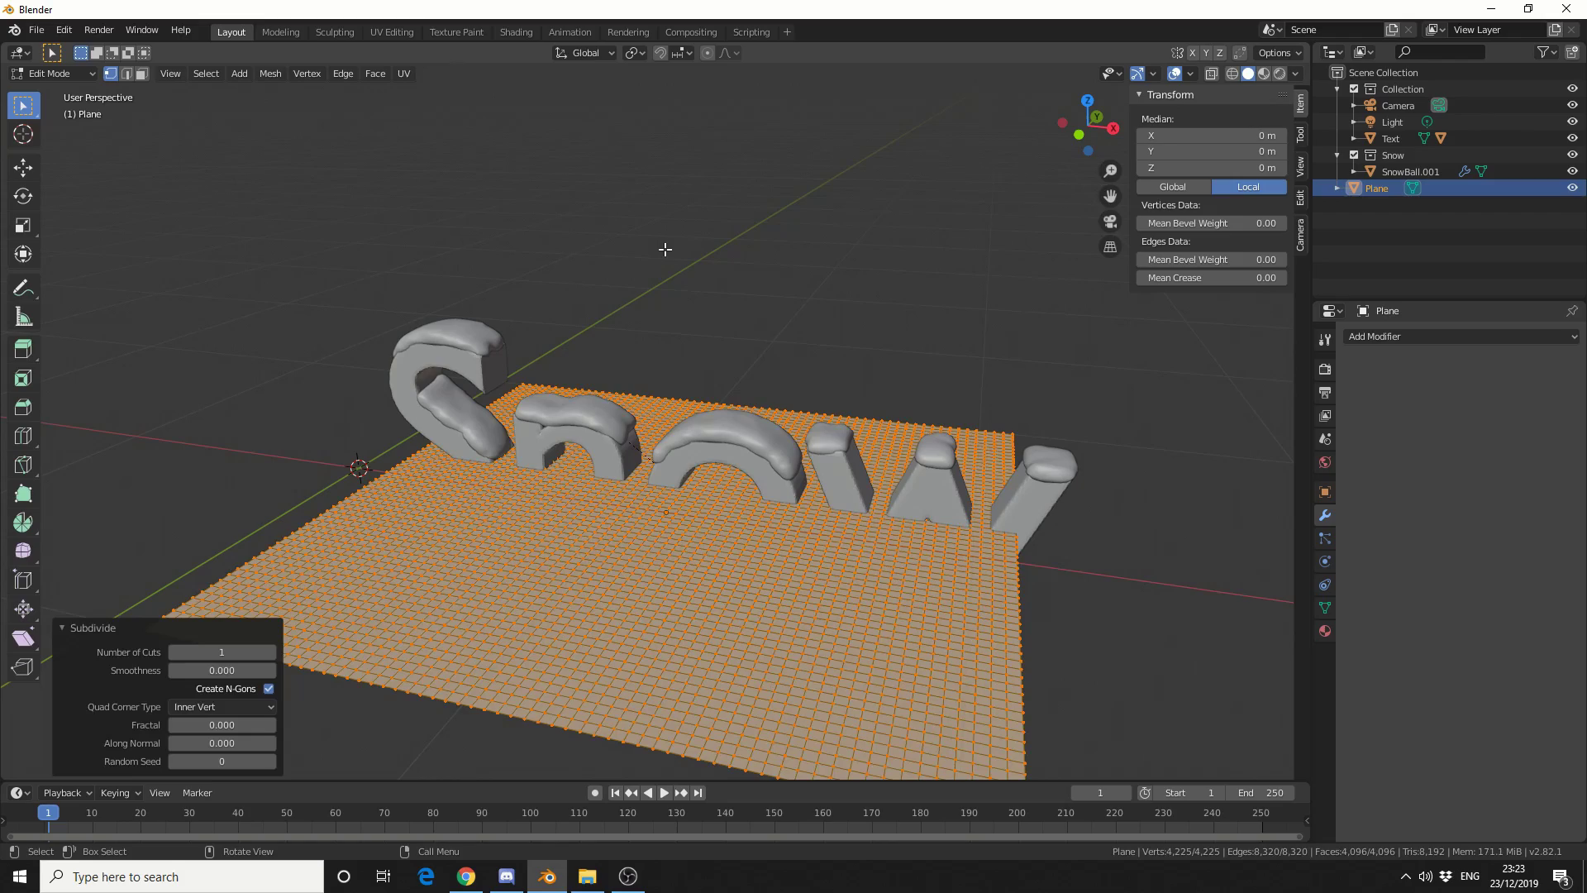
Scale the plane's mesh by about -3.1 and lower it about 0.28 m towards the base of the lettering.
middle_drag(733, 365, 629, 530)
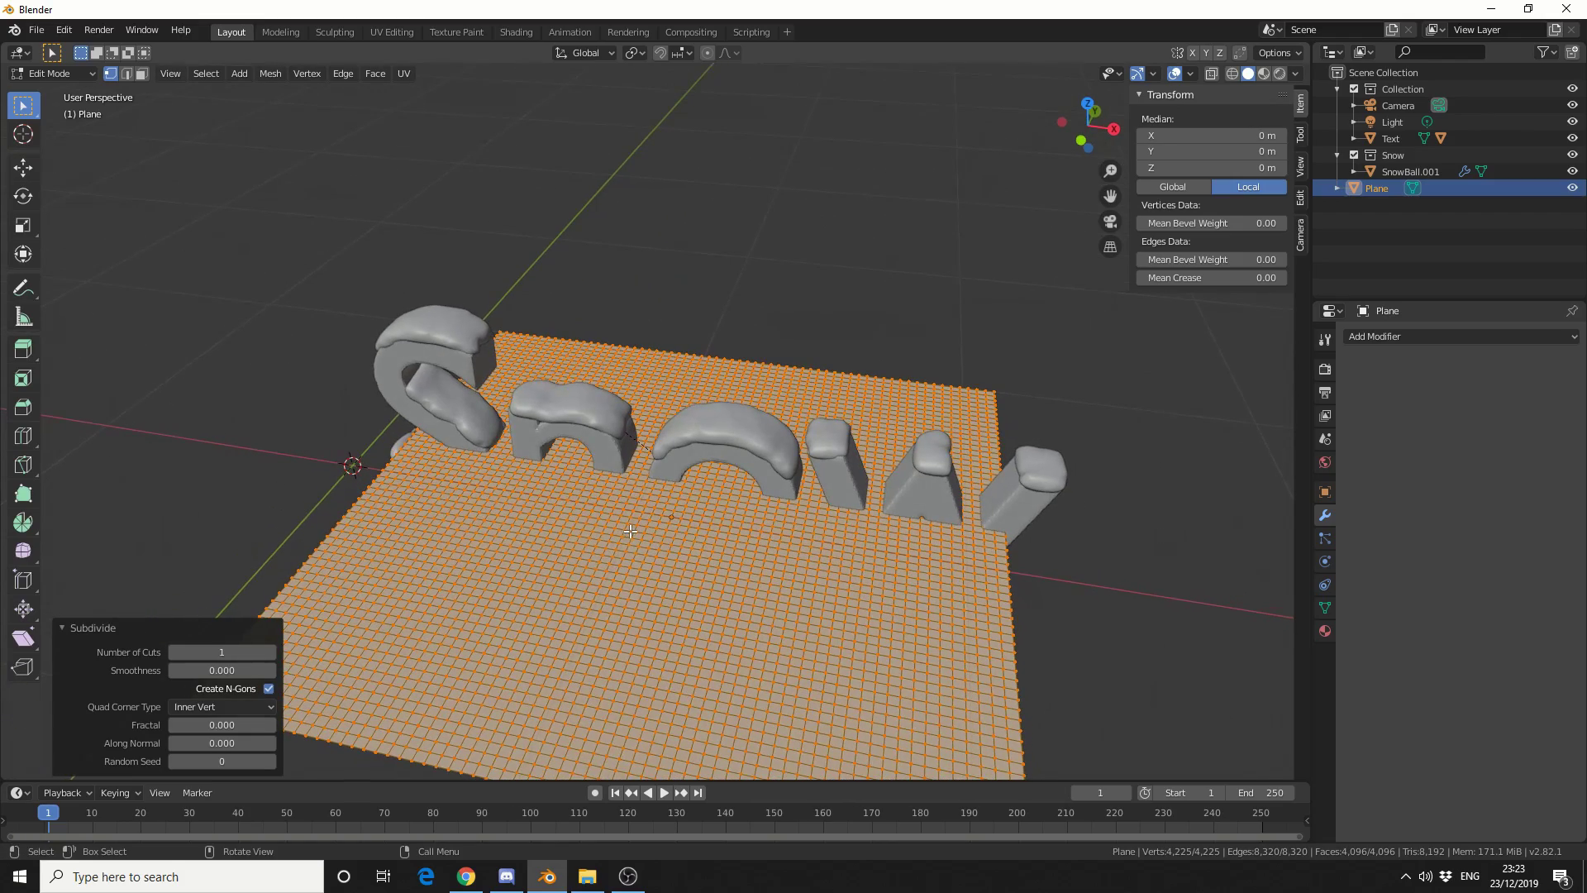
key(s)
click(800, 514)
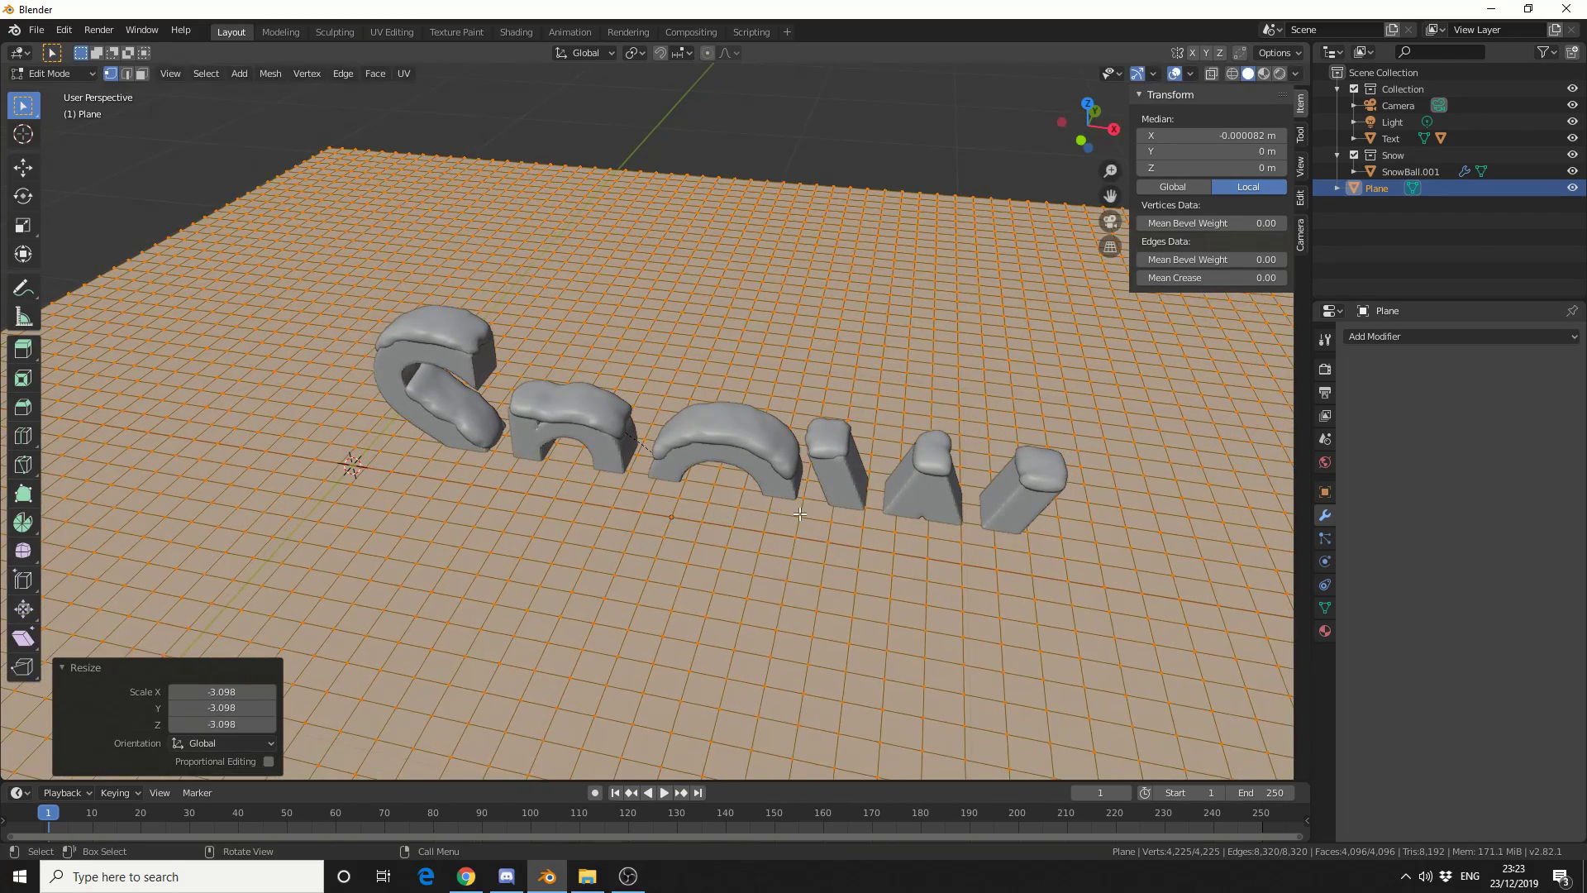
key(KP_1)
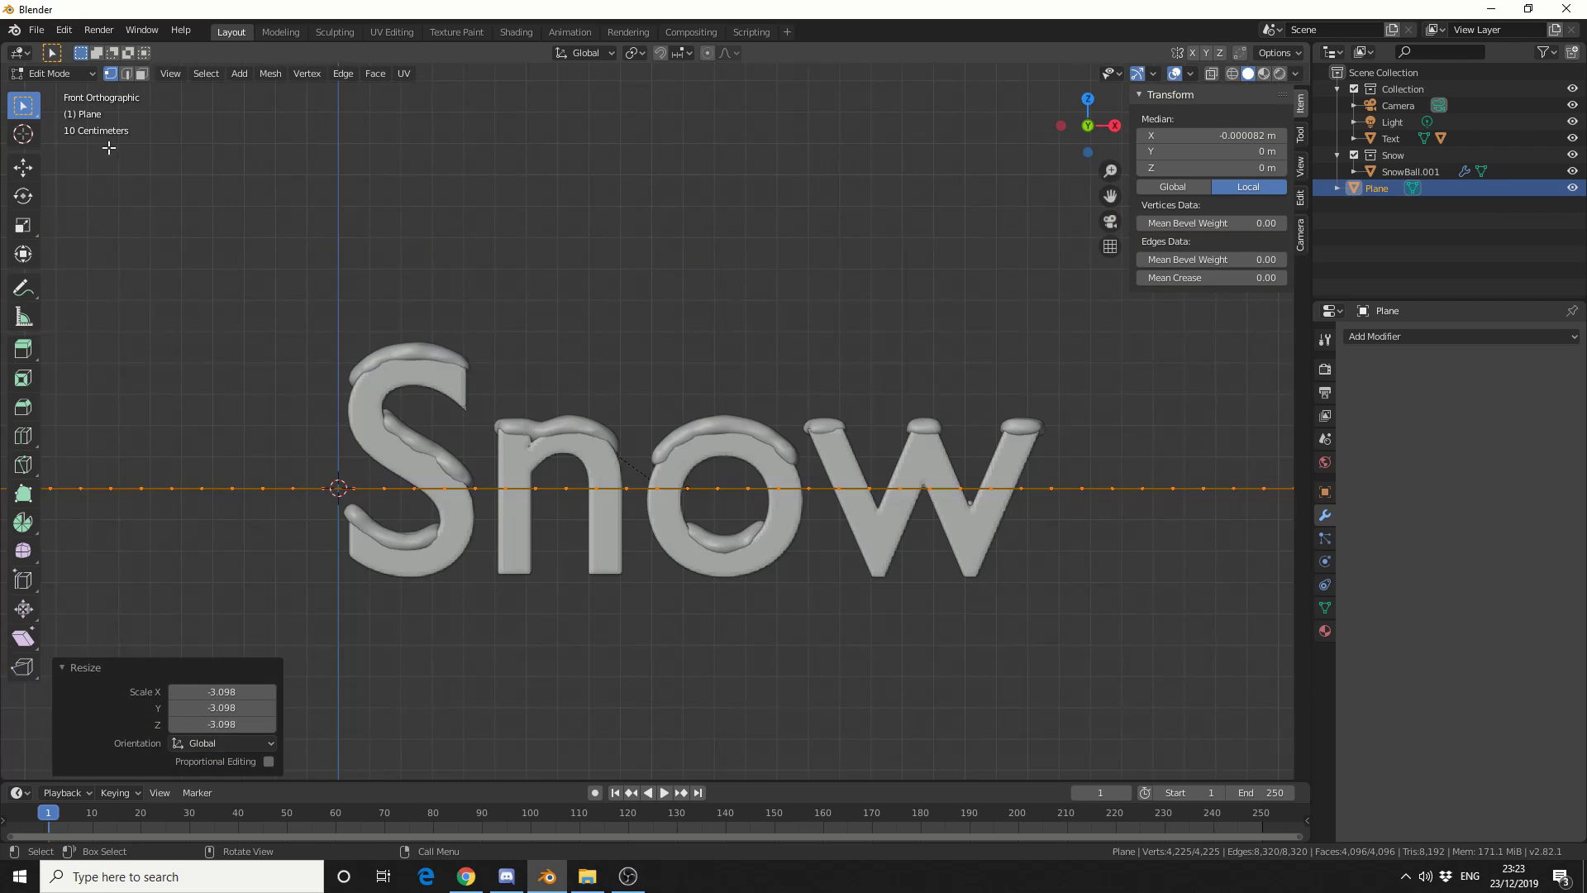
click(23, 167)
drag(694, 433, 681, 523)
middle_drag(681, 522, 817, 358)
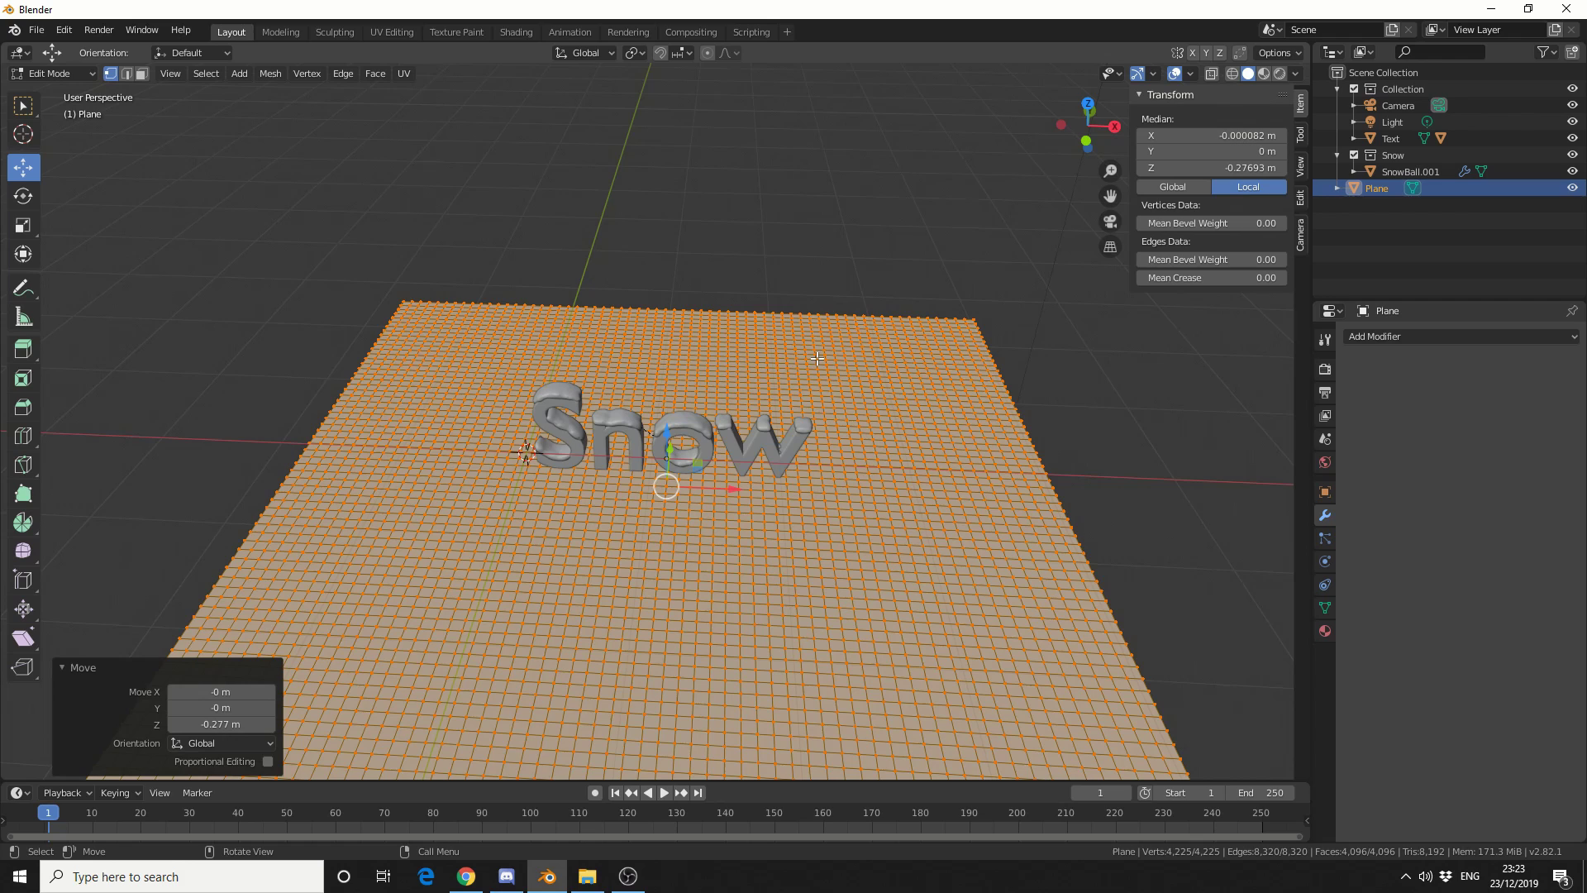
Set up the Layer sculpt brush for the plane with an 89 px radius and X mirror symmetry turned off.
click(351, 34)
middle_drag(797, 372, 797, 326)
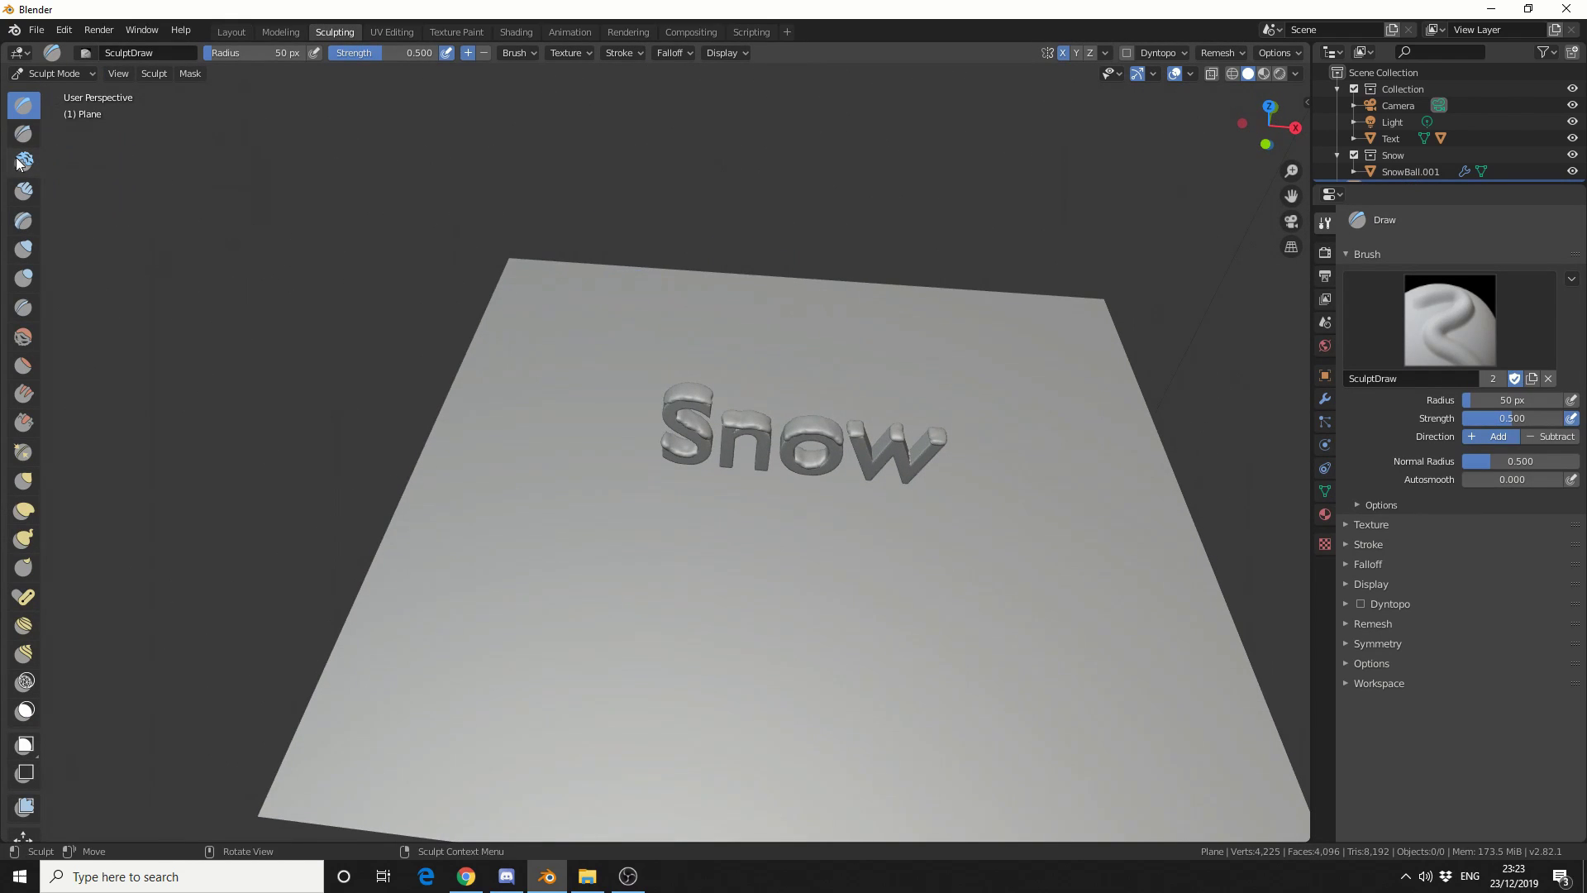
click(23, 219)
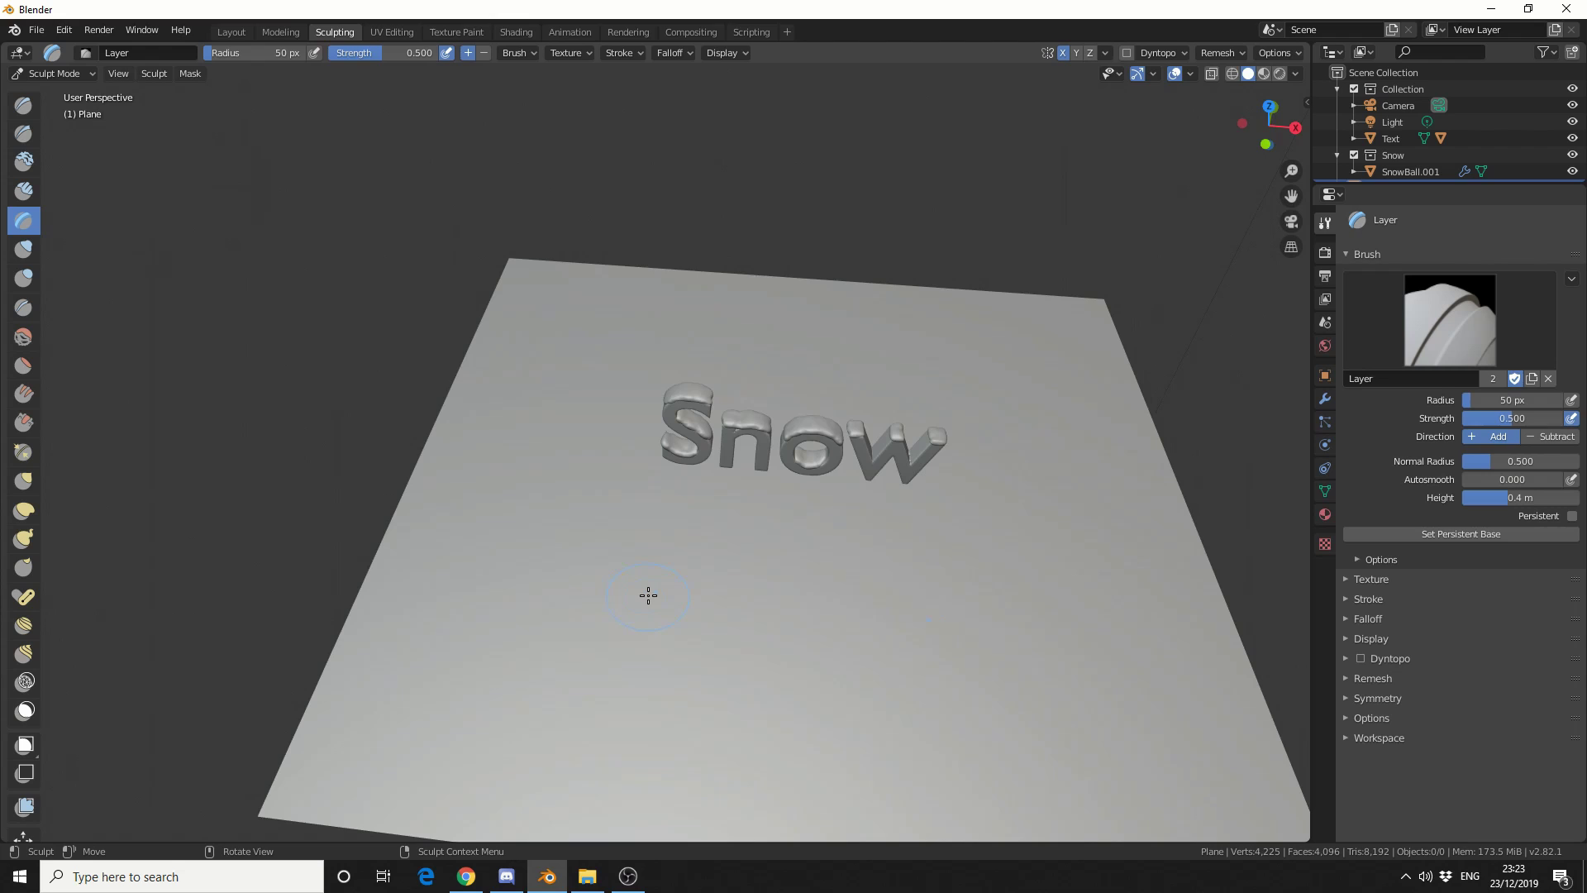
key(f)
click(680, 584)
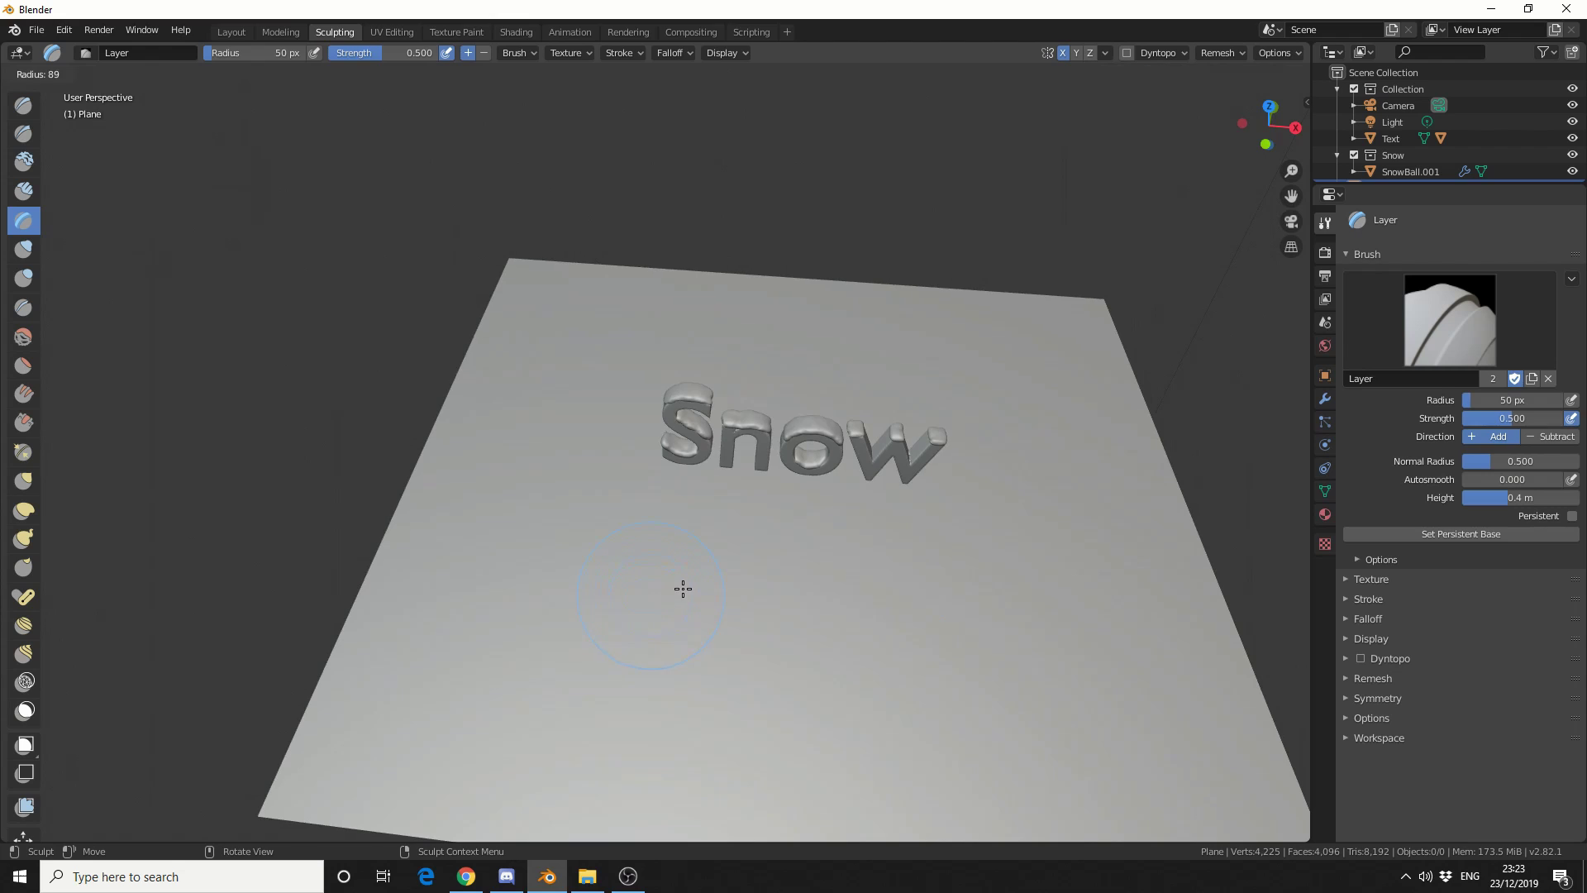
click(1405, 702)
Sculpt several mounds and ridges on the plane around the lettering with the Layer brush.
drag(850, 628, 923, 658)
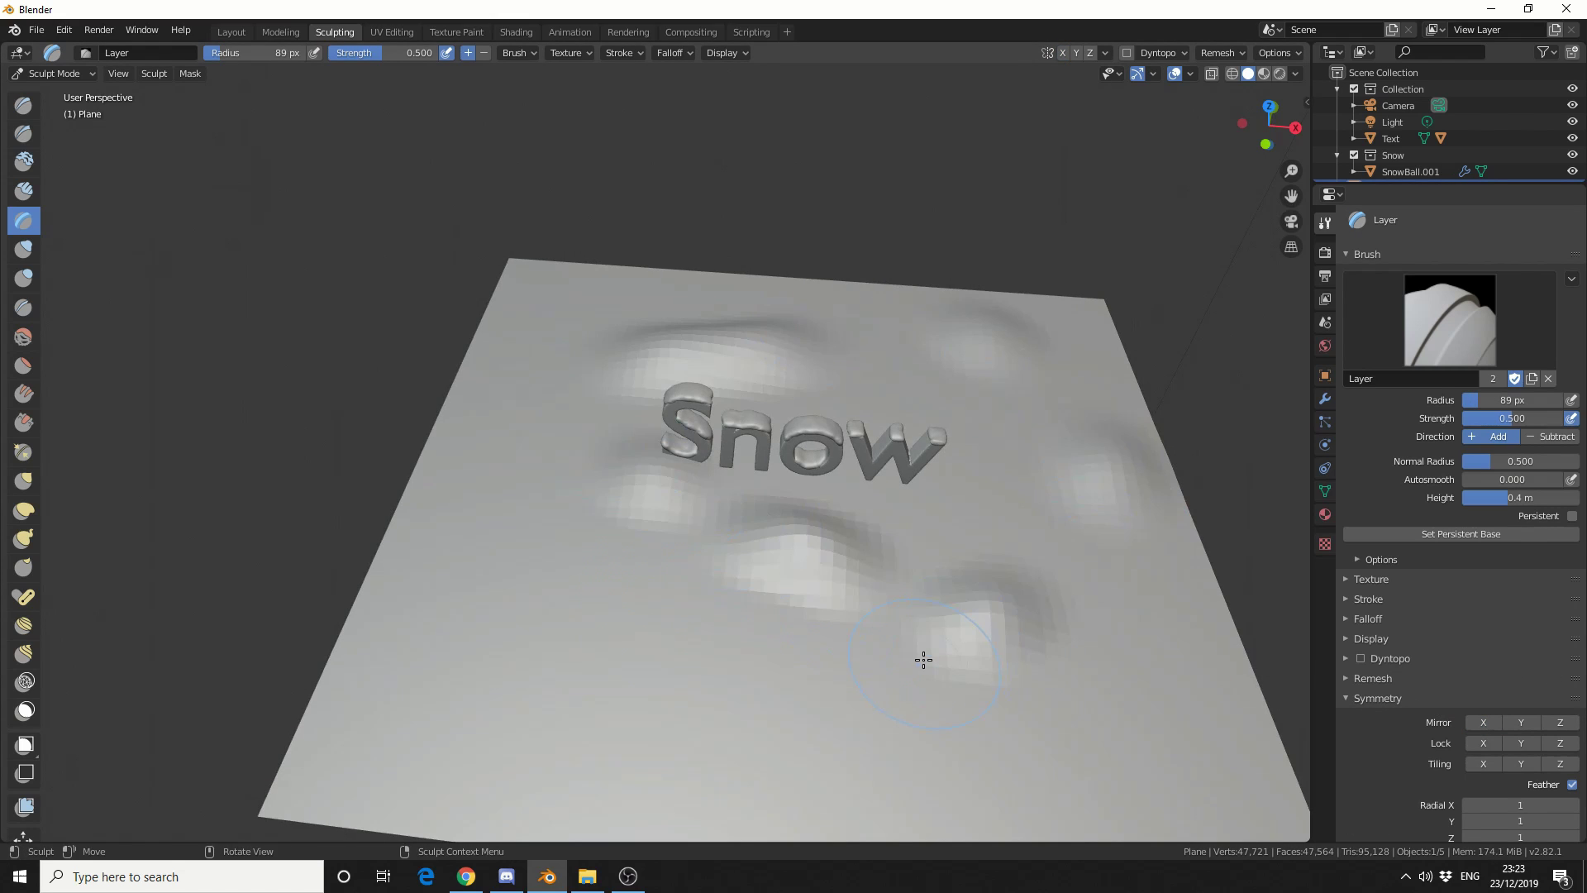
drag(616, 636, 432, 698)
drag(860, 769, 1207, 818)
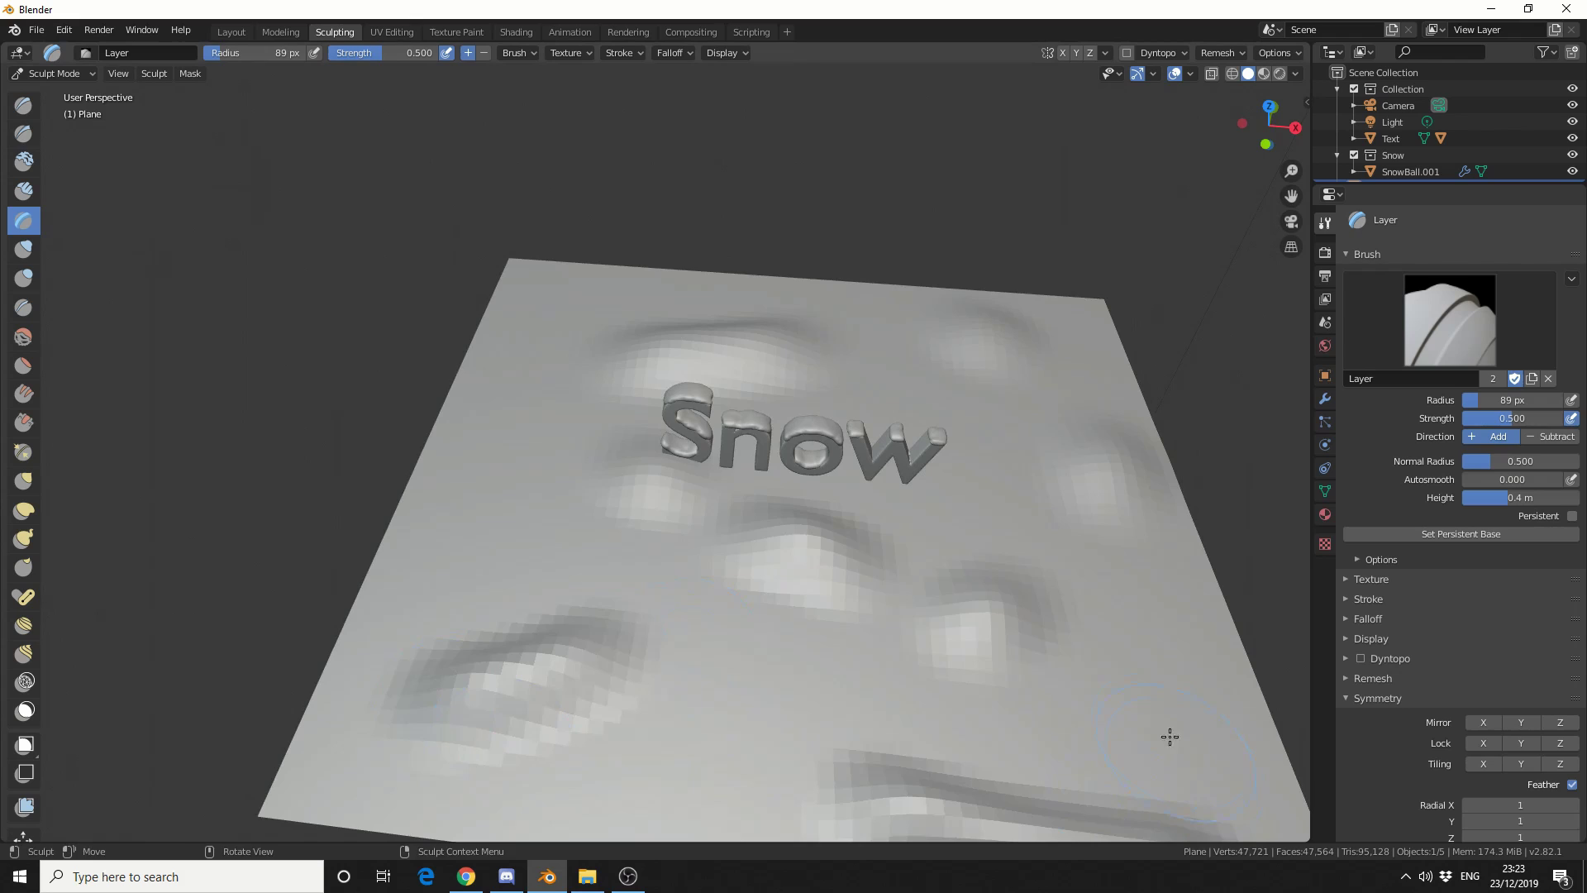
drag(1170, 737, 1209, 707)
Sculpt a bank along the front of the lettering at 39 px radius and smooth the terrain at 131 px radius.
key(f)
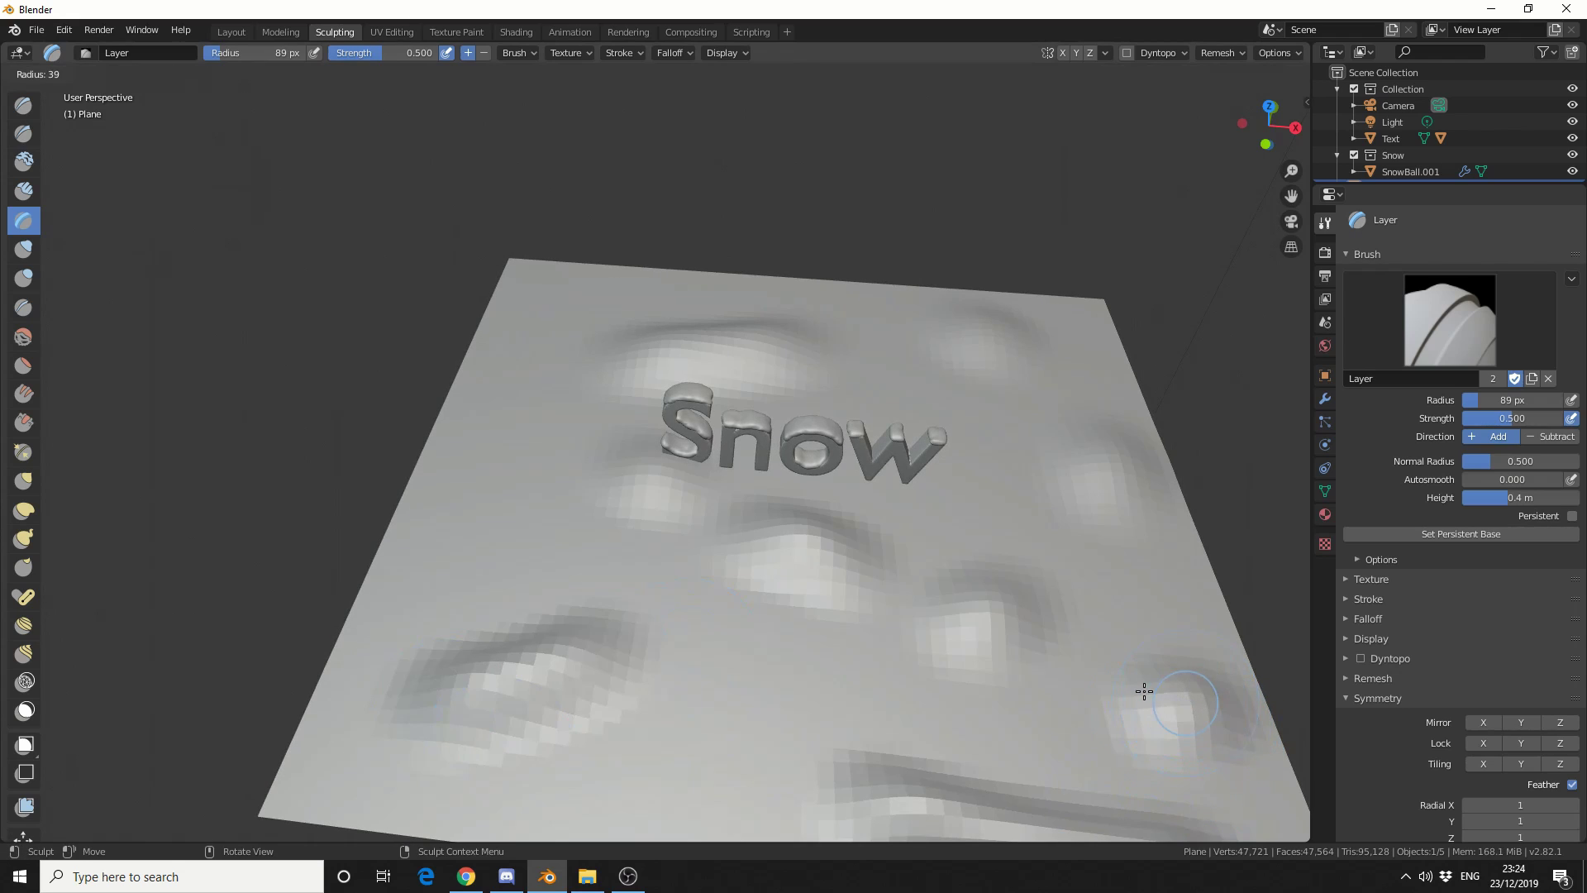
click(1192, 720)
mouse_move(729, 478)
mouse_down()
mouse_move(798, 465)
mouse_move(789, 478)
mouse_move(910, 488)
mouse_move(719, 479)
mouse_up()
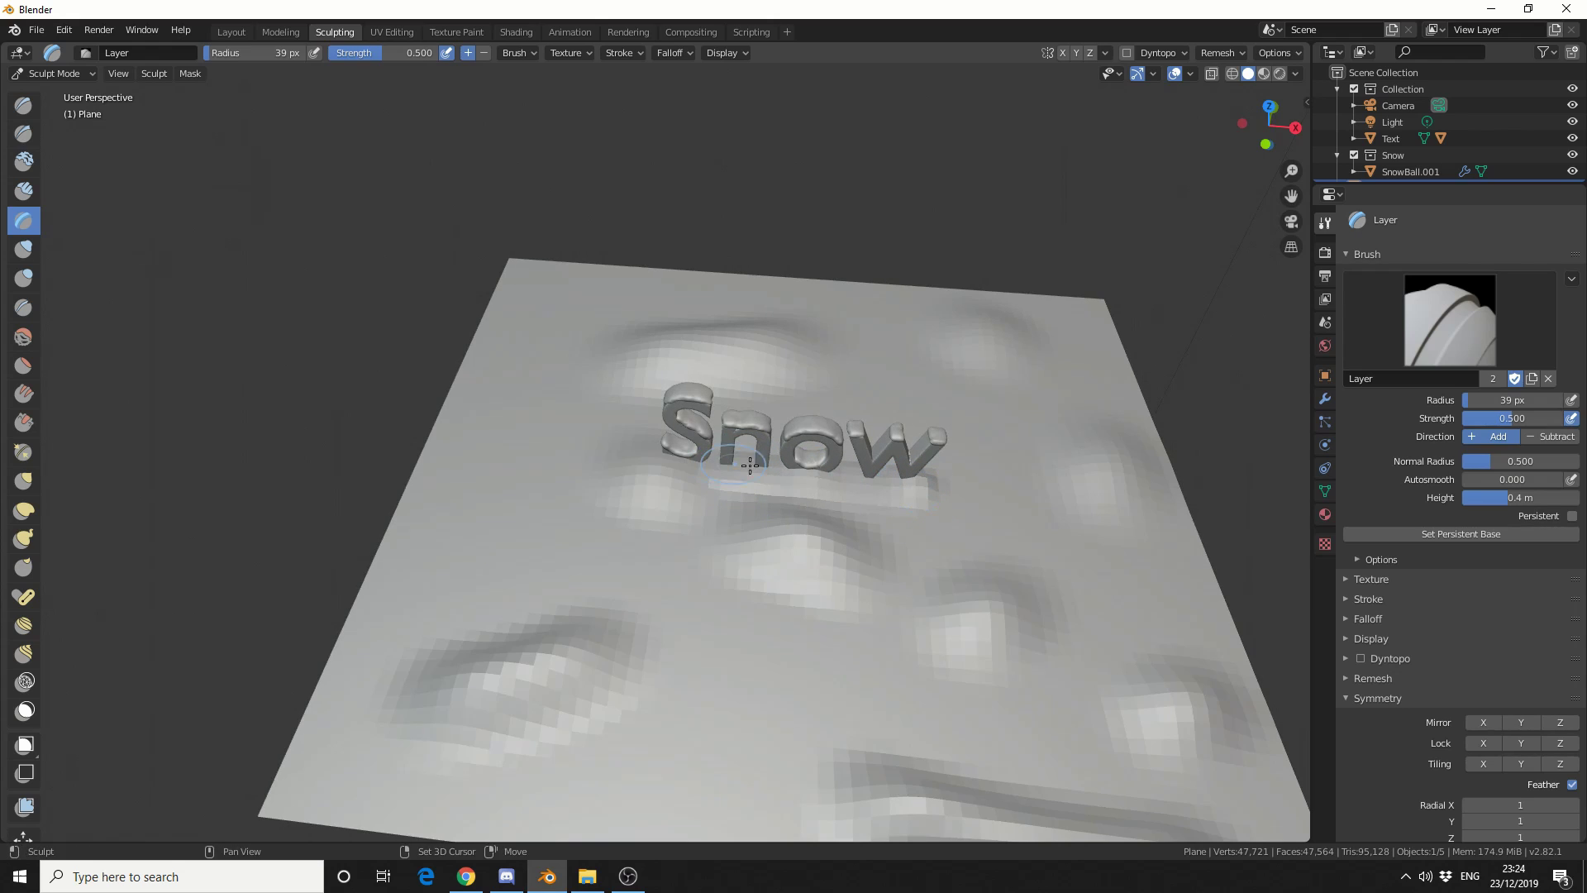
key(f)
middle_drag(541, 308, 737, 665)
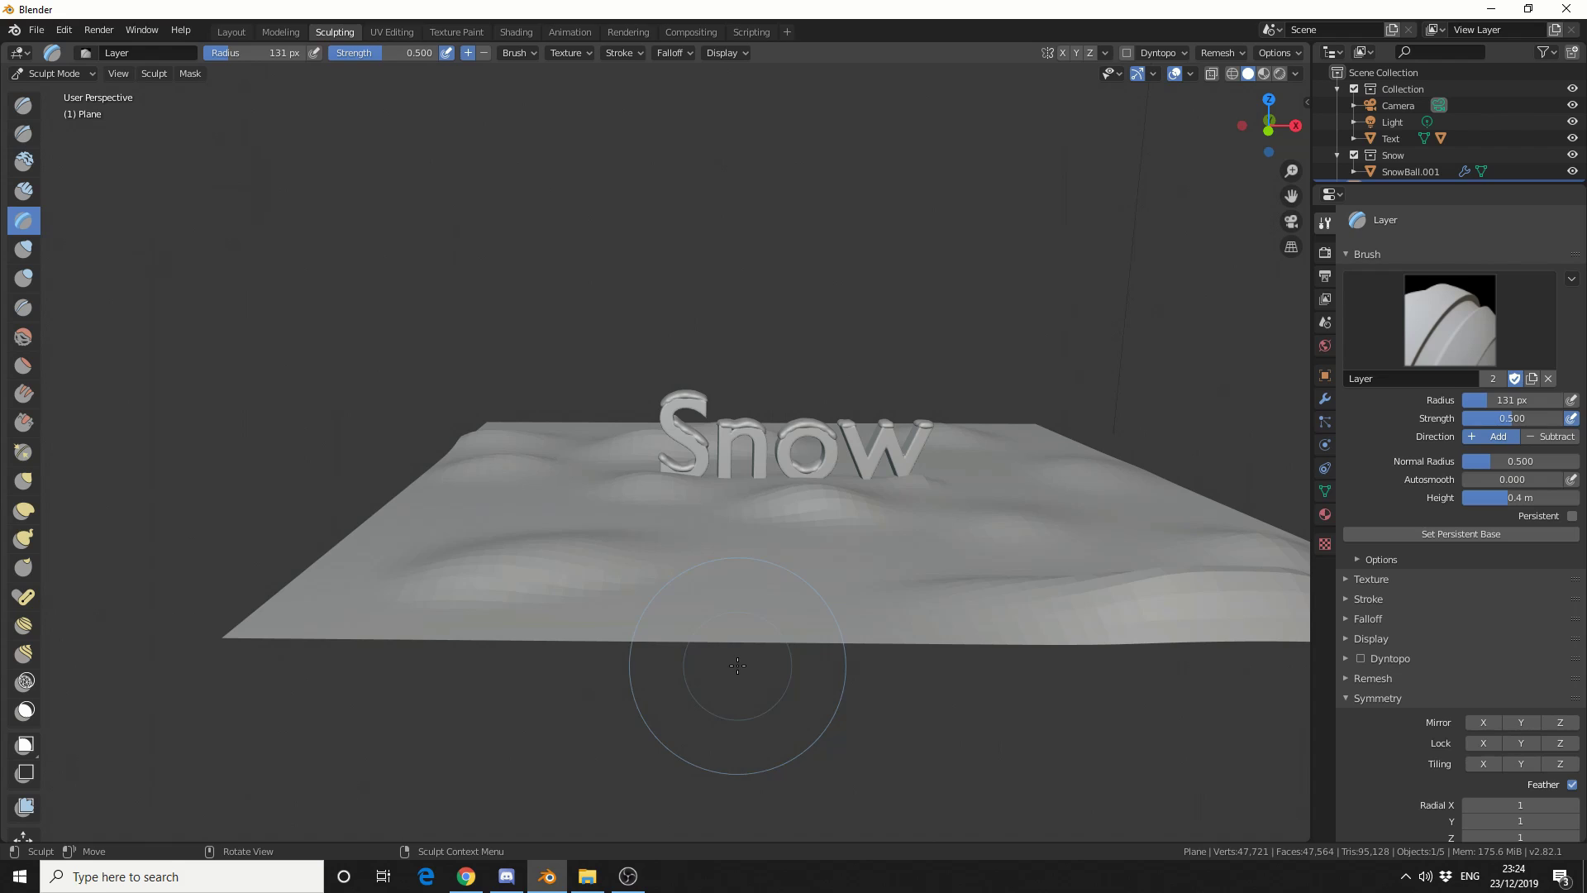
Select only the plane's vertices around the base of the lettering in Edit Mode using Select Circle.
click(230, 31)
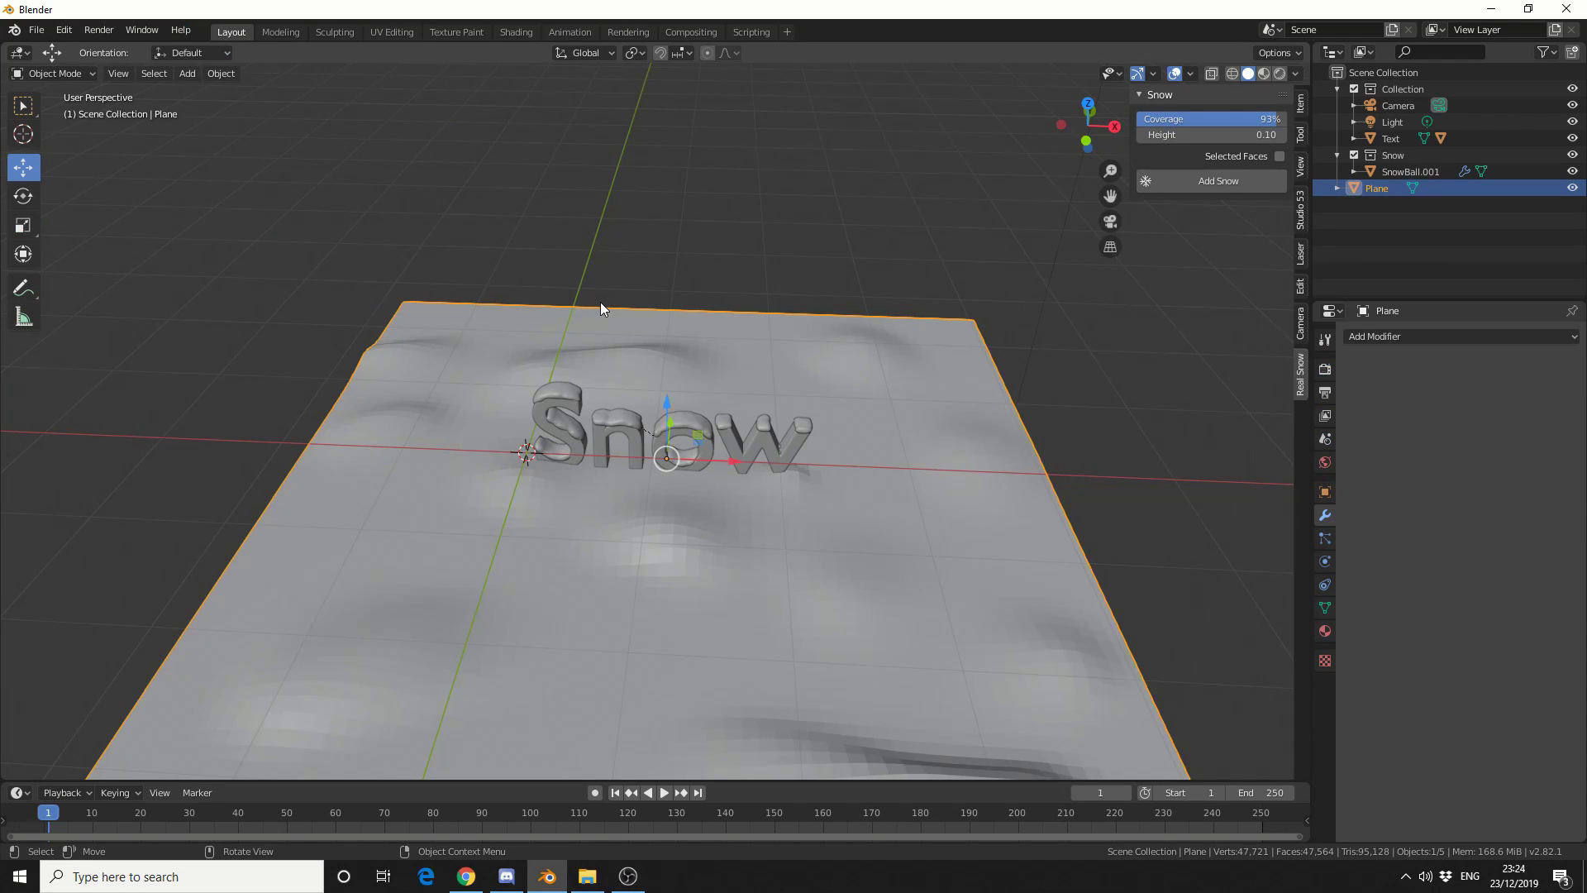
key(Tab)
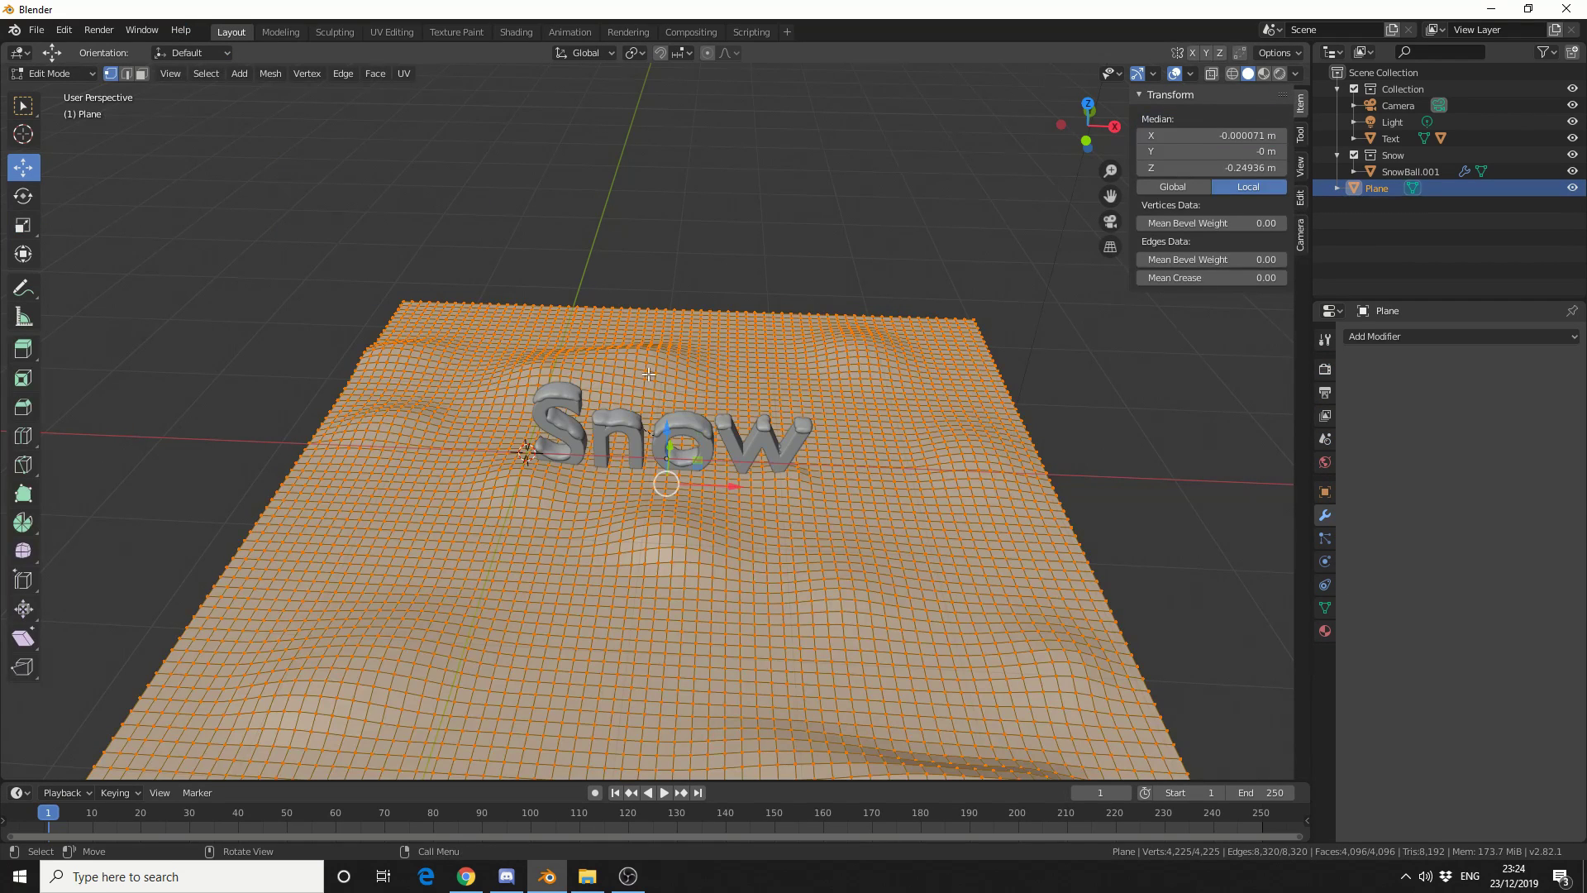
click(24, 106)
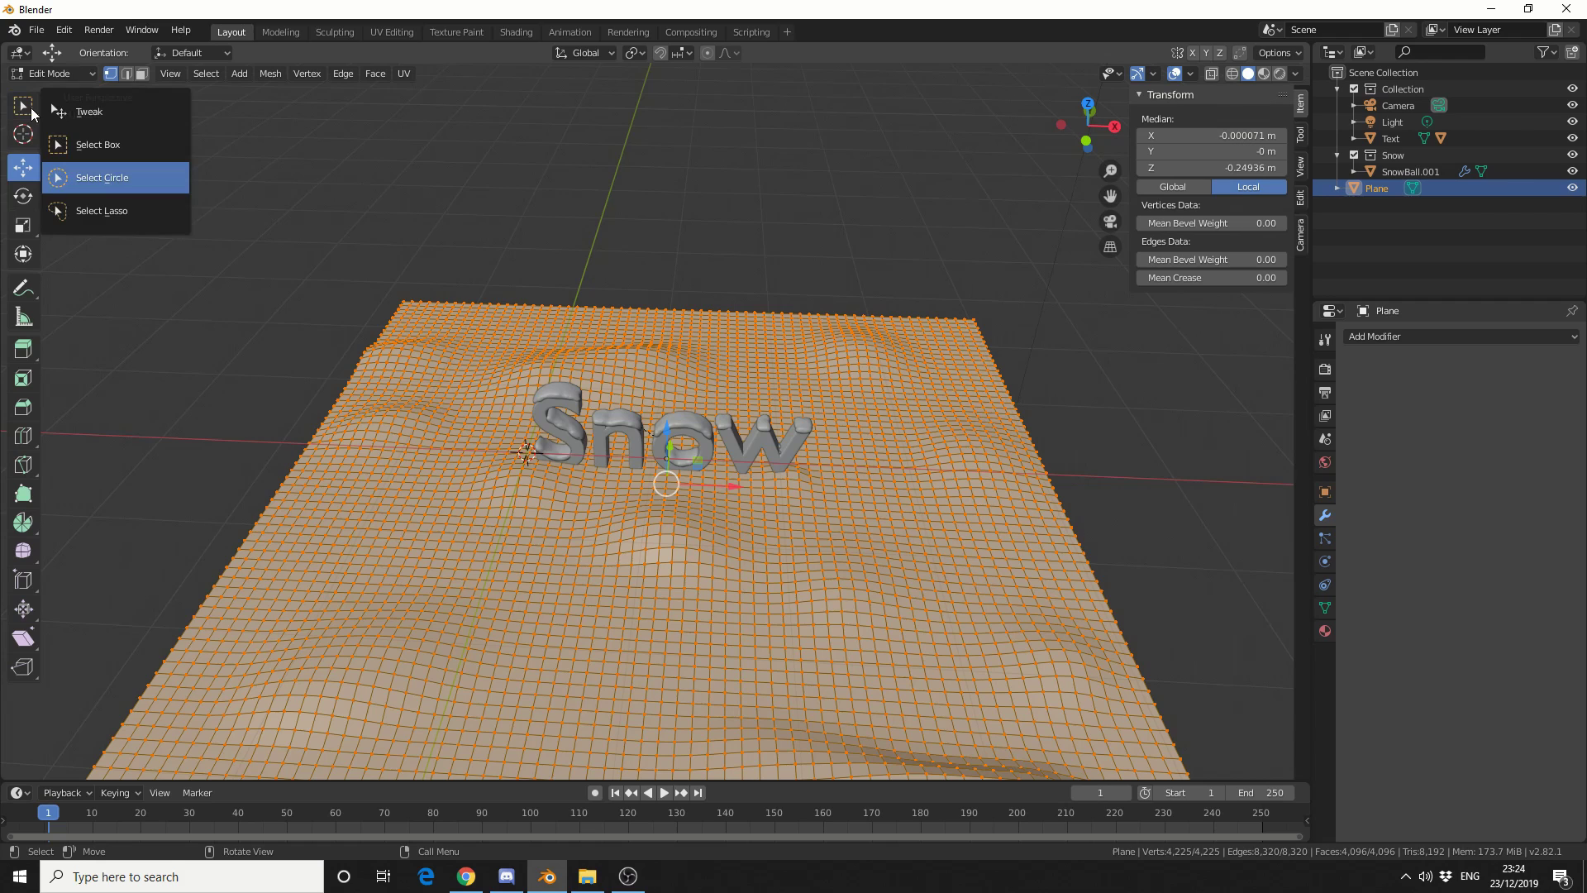
click(120, 176)
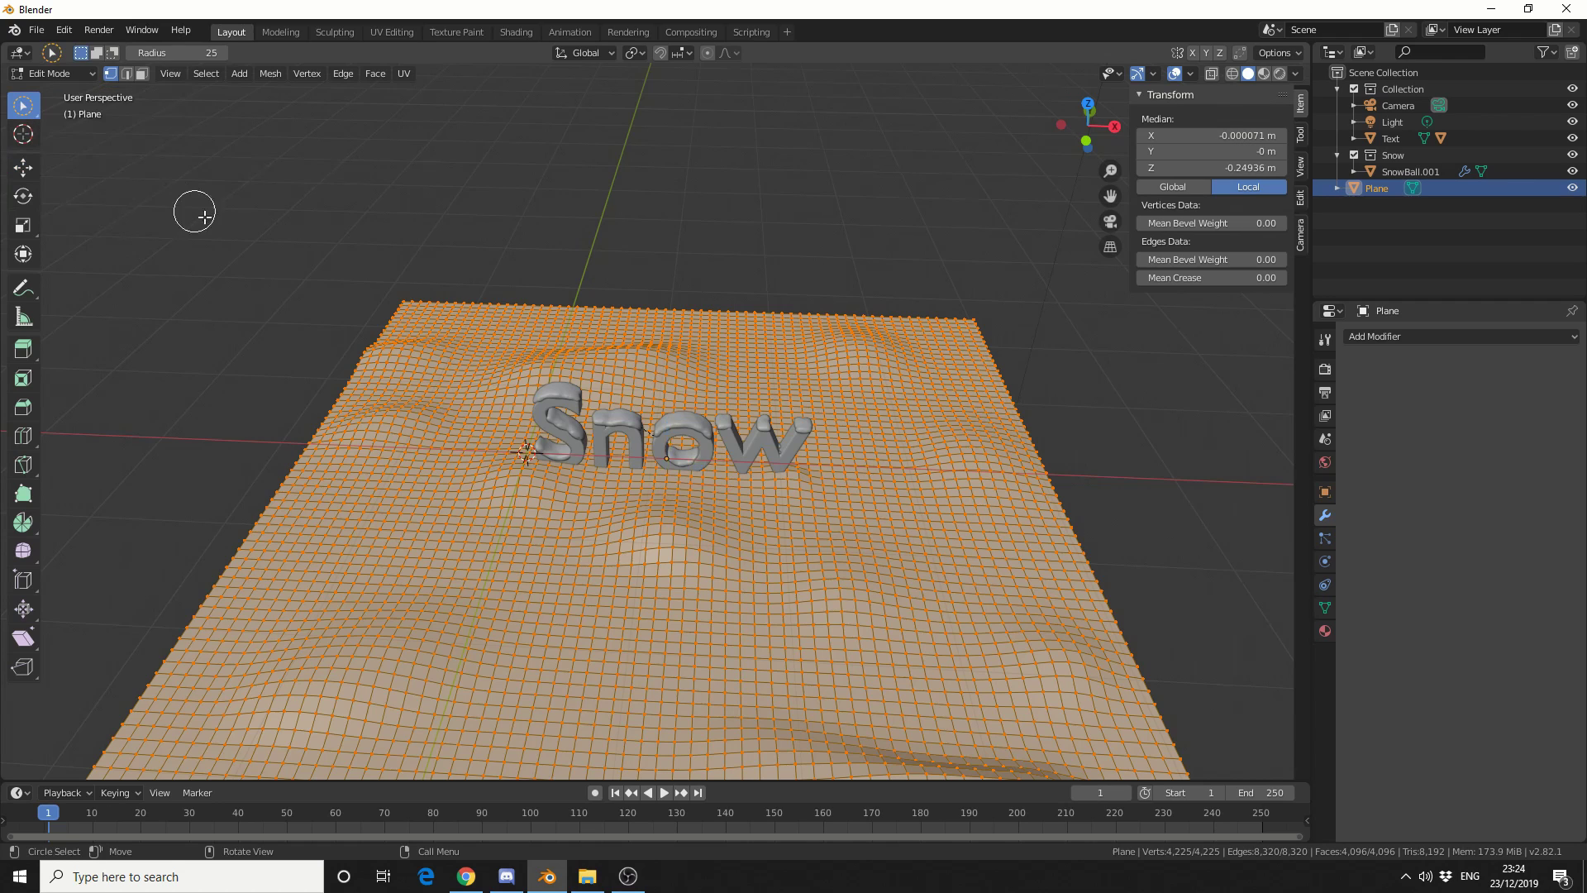
click(230, 278)
middle_drag(293, 337, 319, 354)
drag(537, 463, 793, 465)
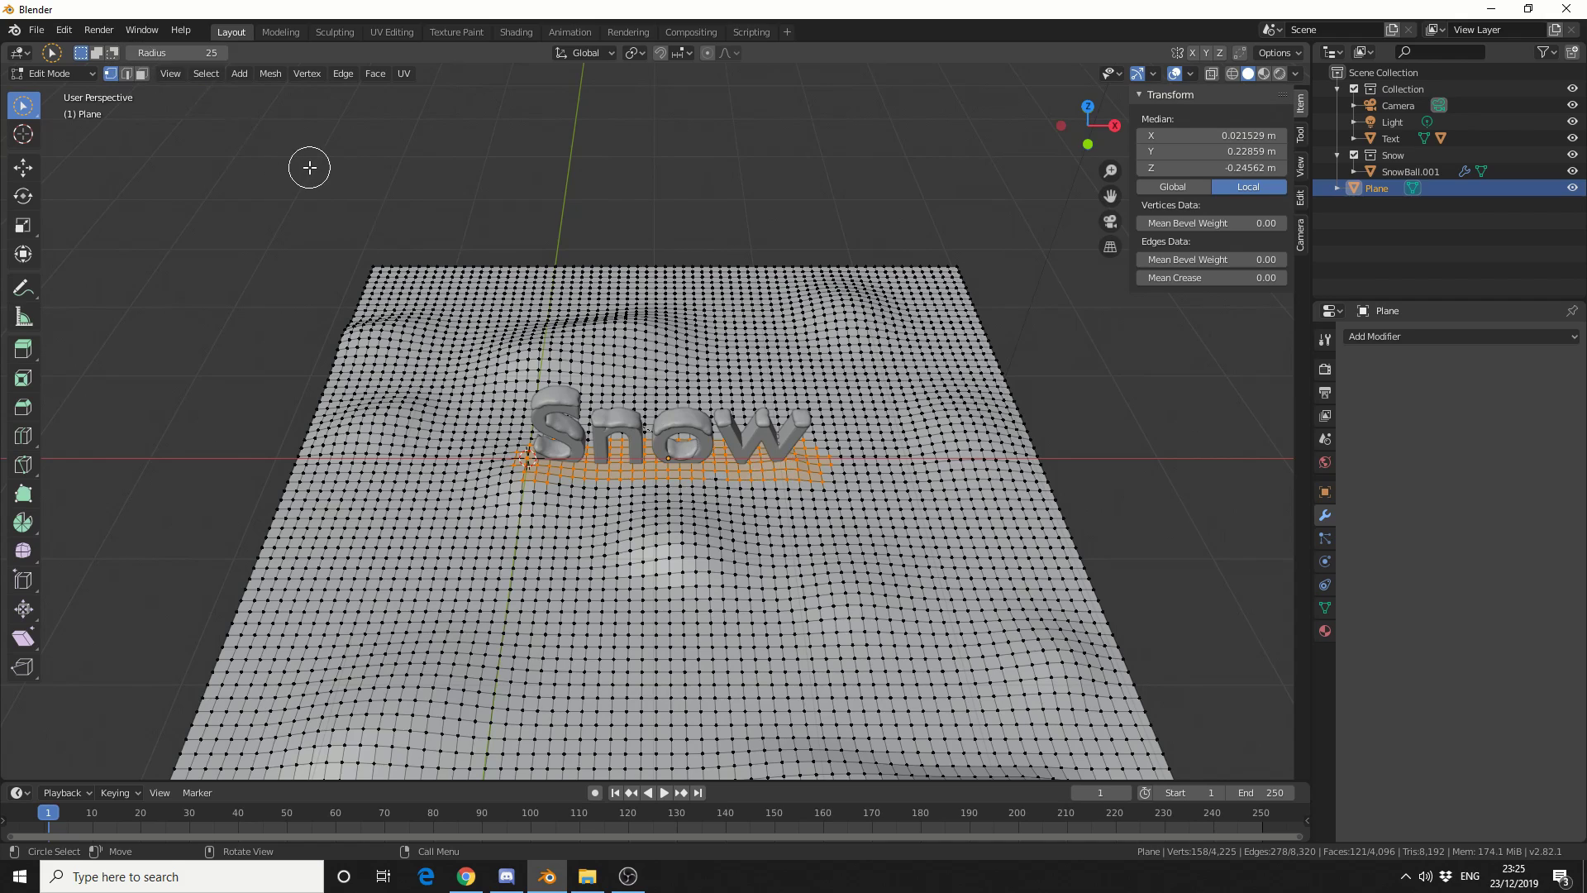
Add snow to only the selected faces of the plane with the Selected Faces option enabled.
key(Tab)
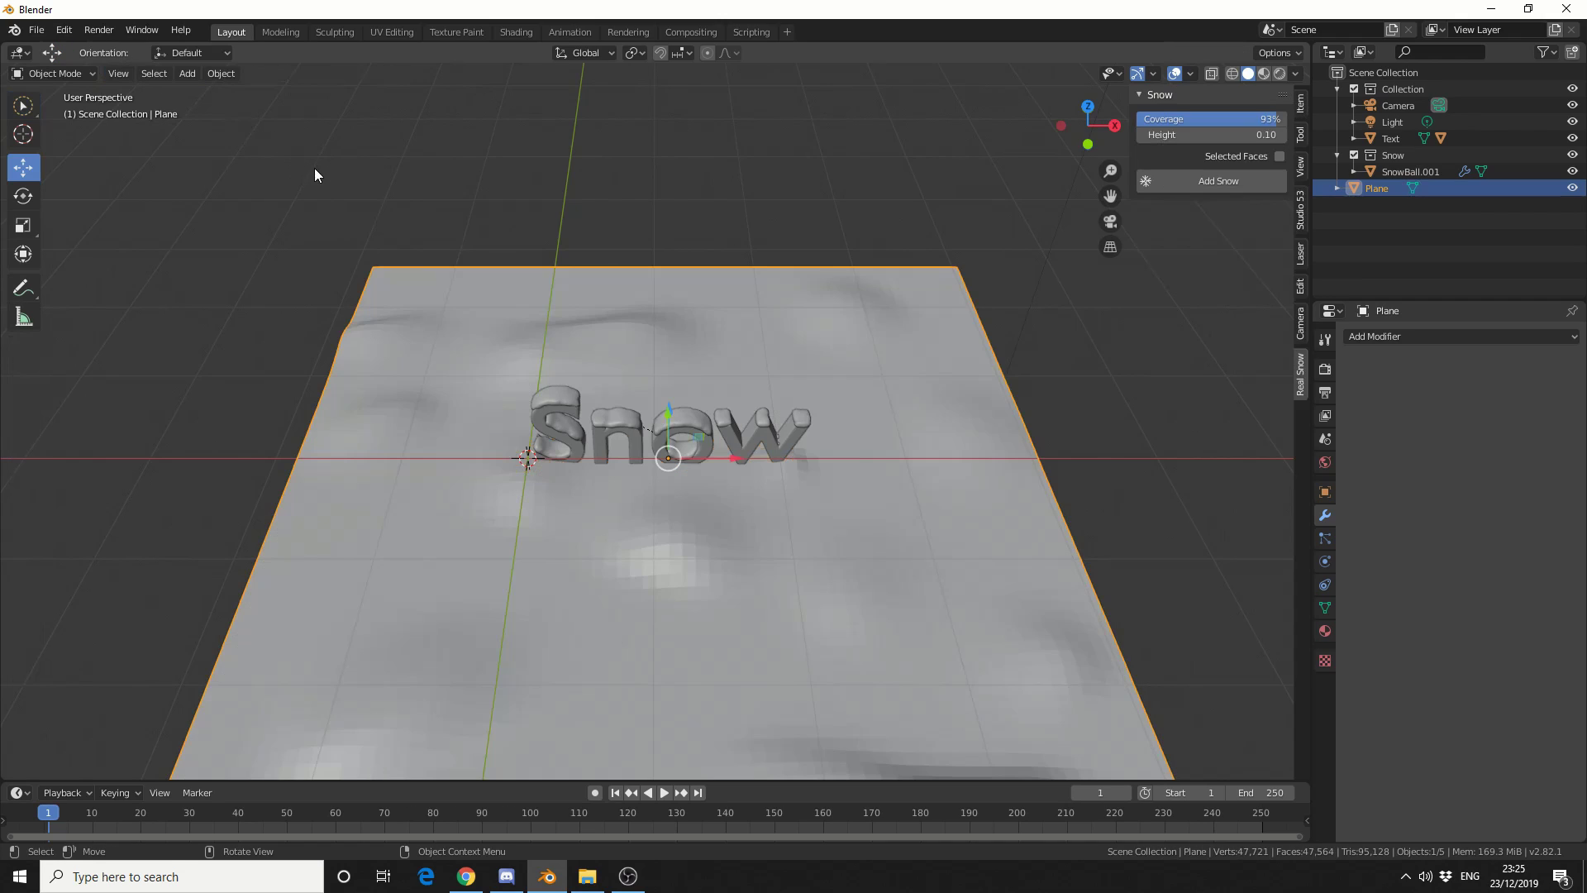
click(1278, 157)
click(1247, 179)
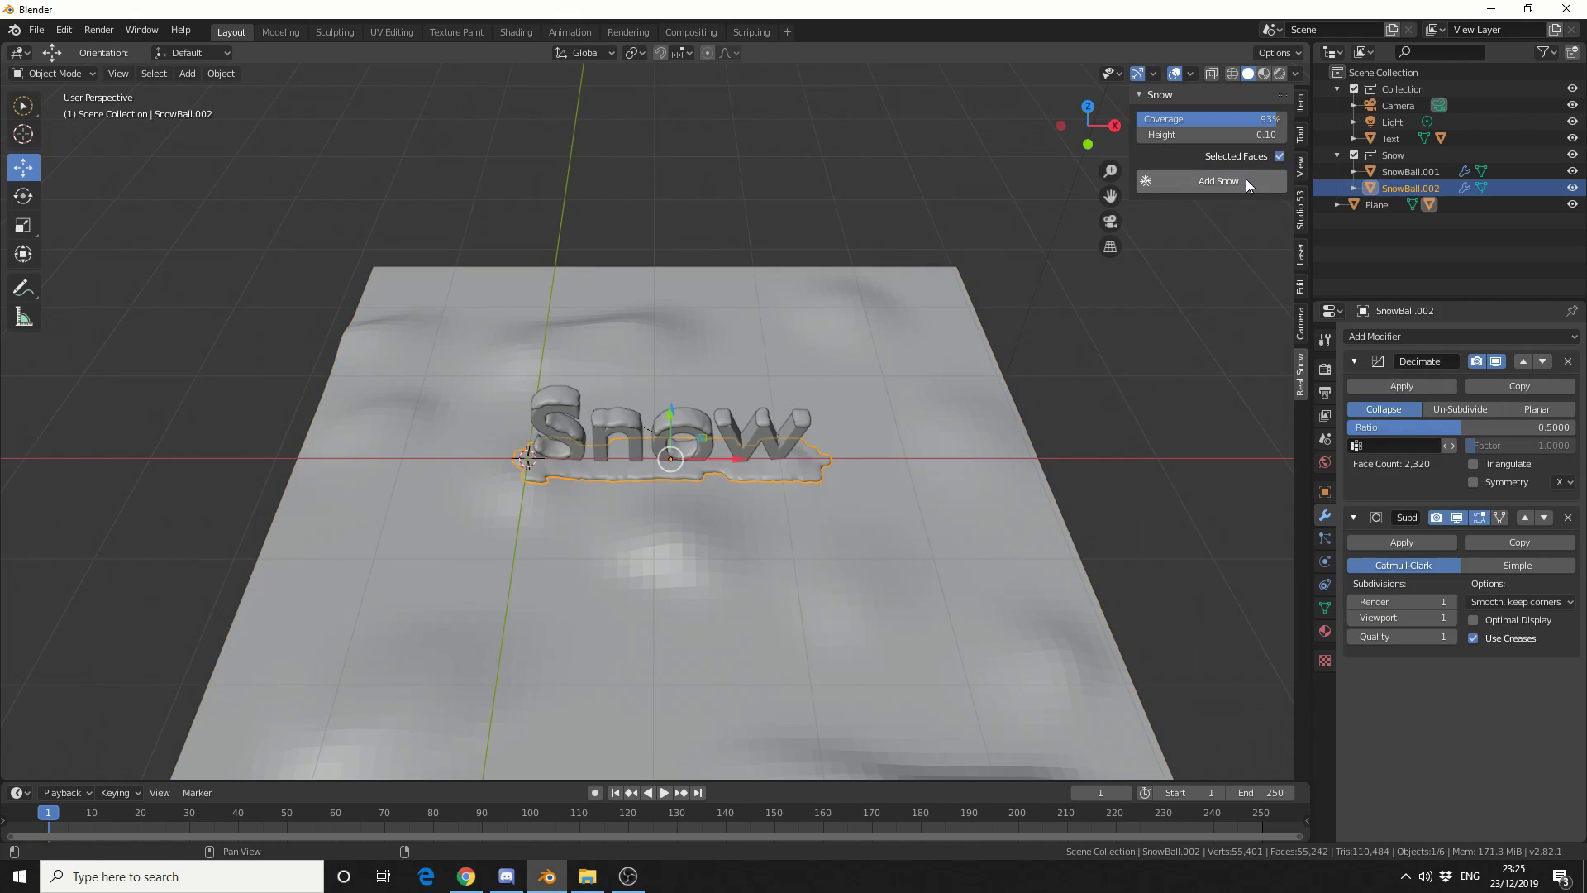
Add snow over the whole plane at 83% coverage and 0.13 height without Selected Faces, and show the viewport in Material Preview.
middle_drag(909, 472, 890, 508)
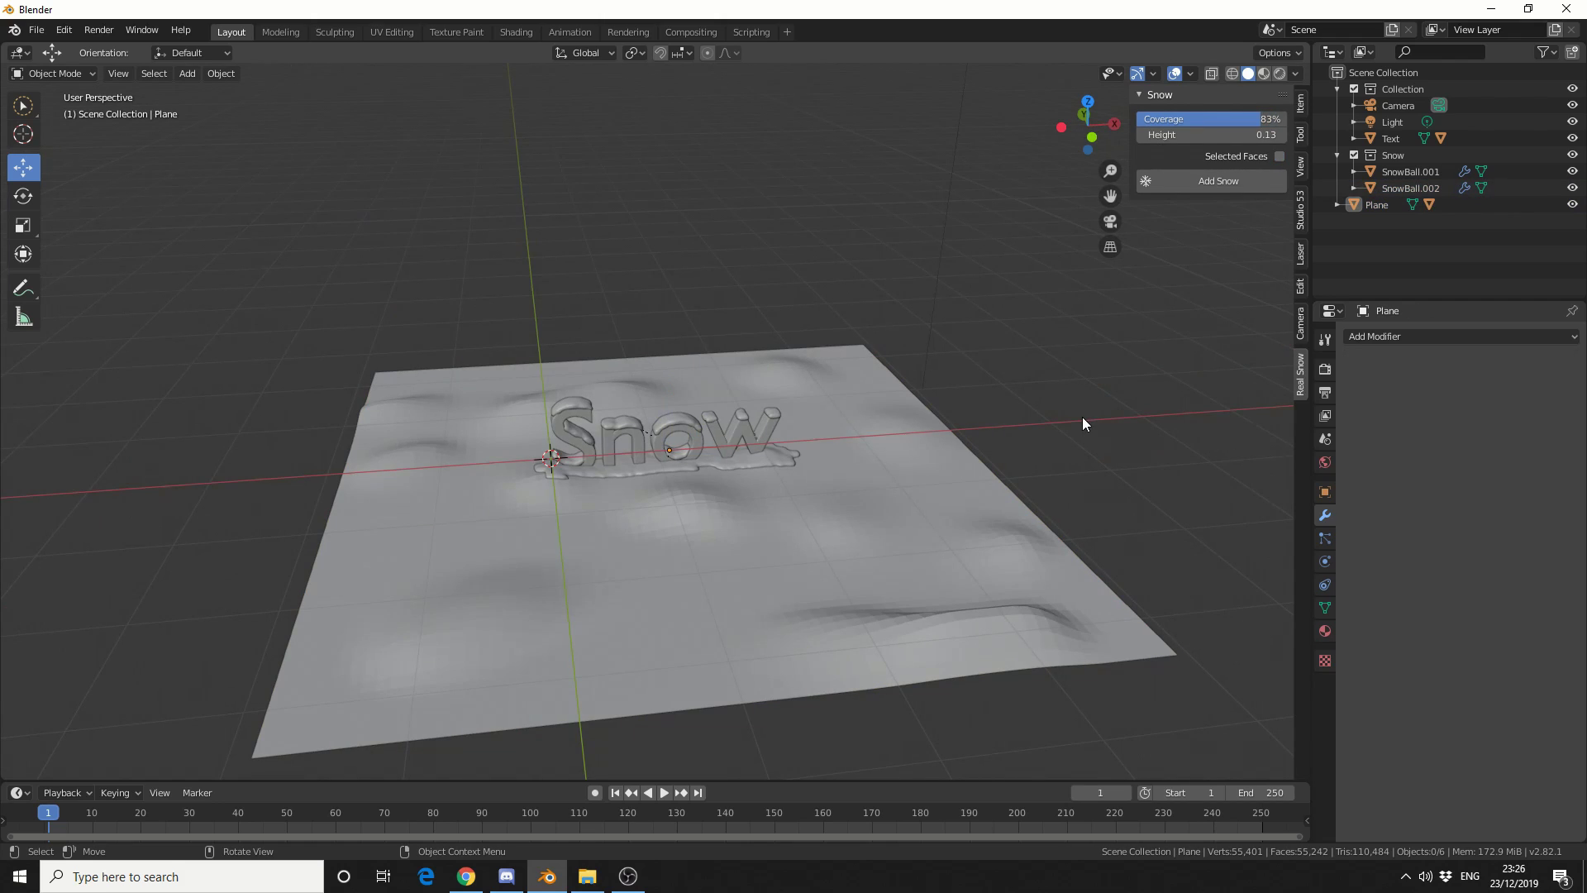
click(1005, 484)
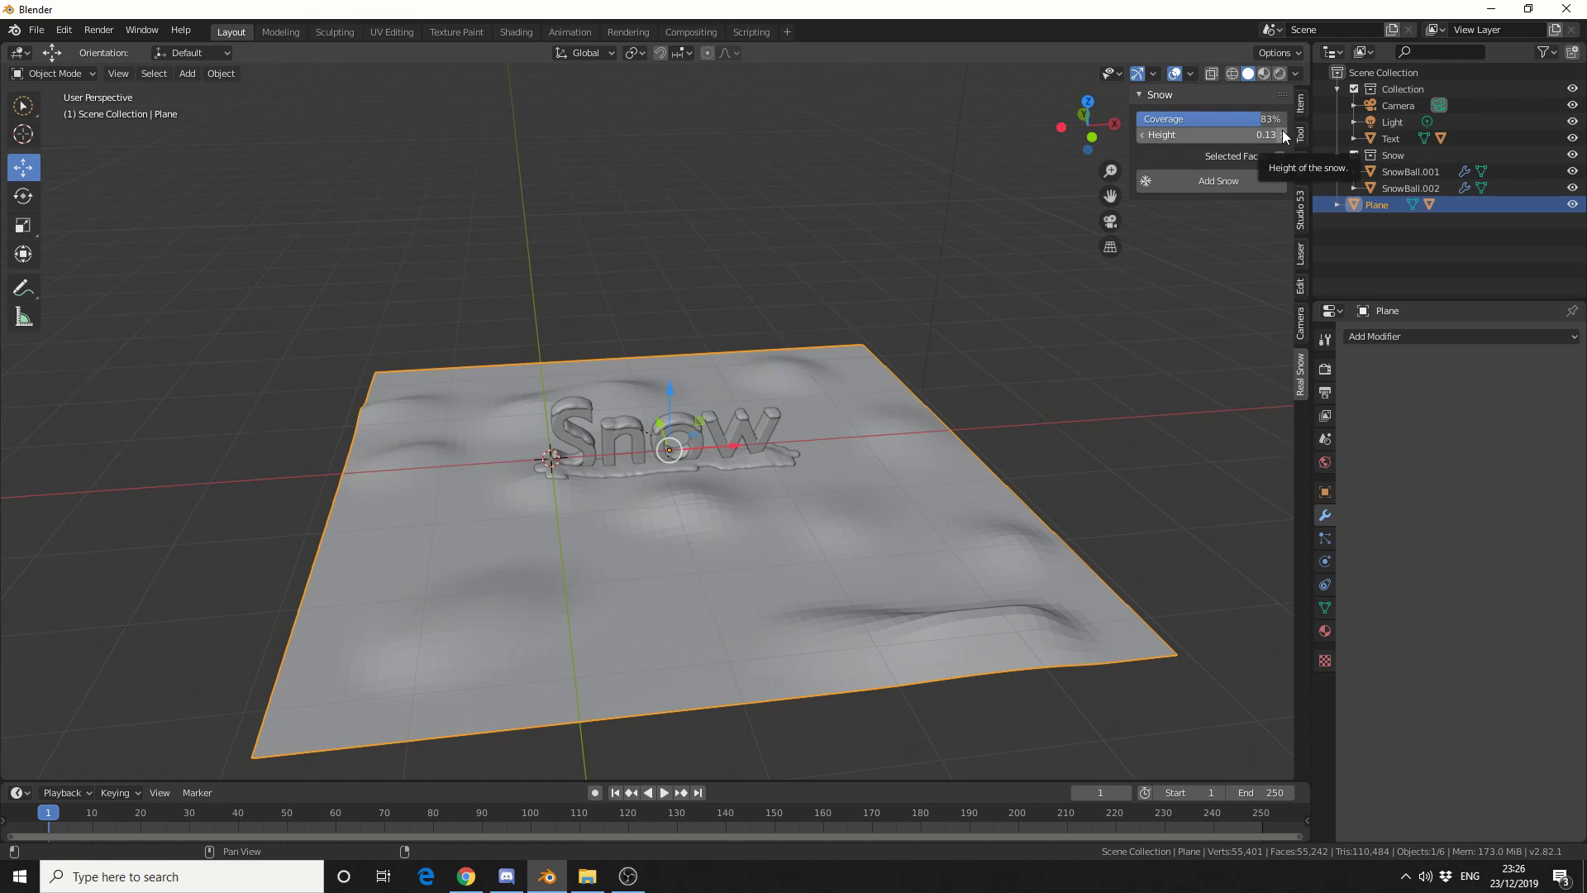
click(1252, 176)
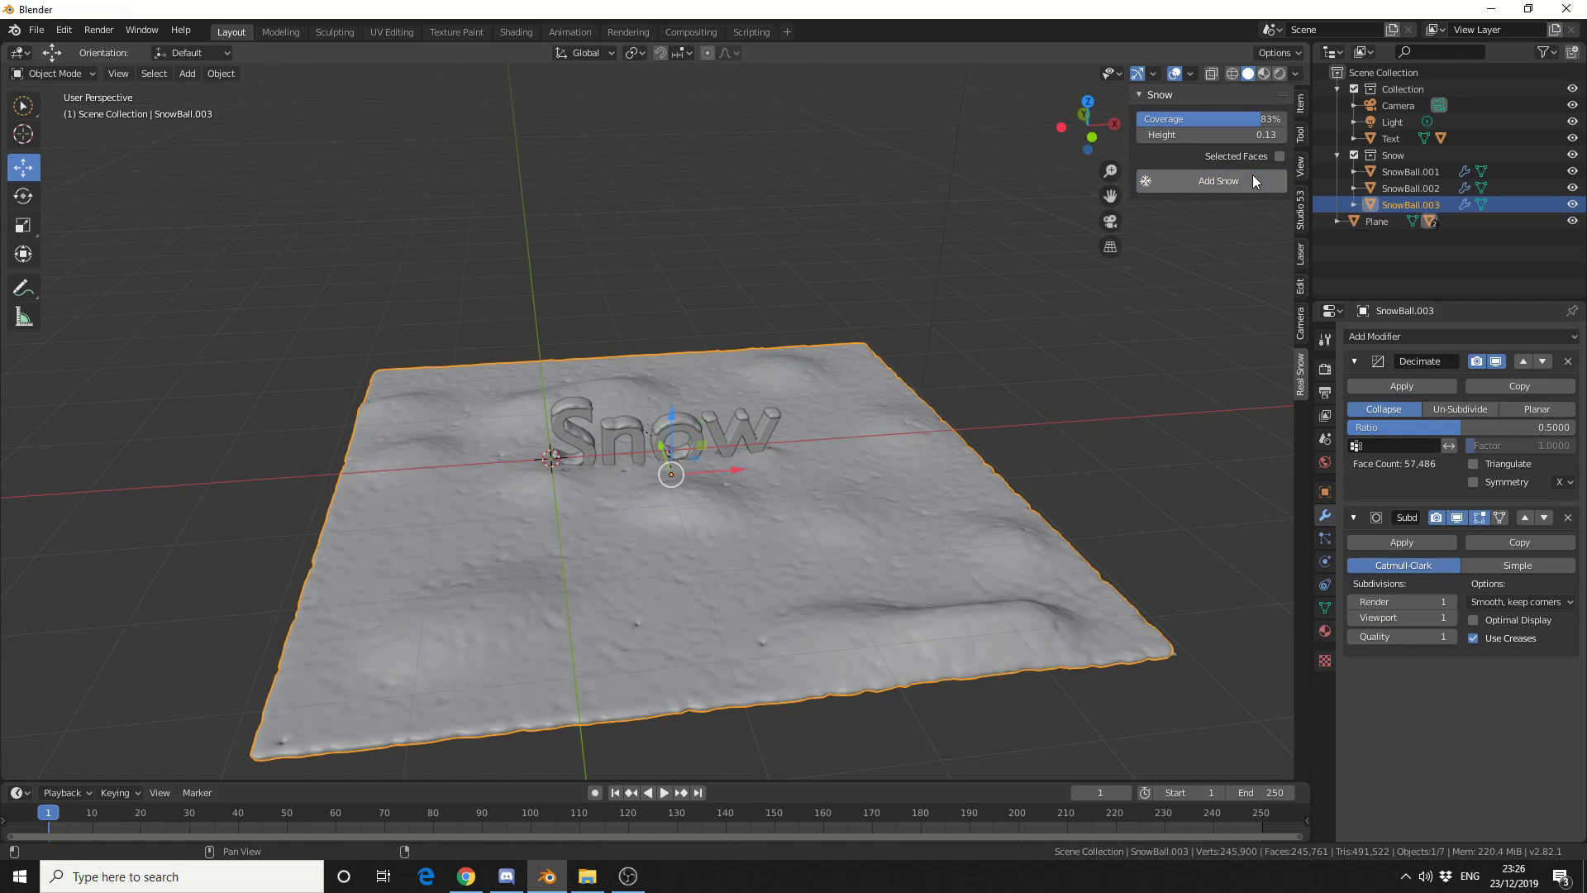
mouse_move(1141, 248)
middle_down()
mouse_move(792, 441)
mouse_move(743, 562)
middle_up()
click(1264, 75)
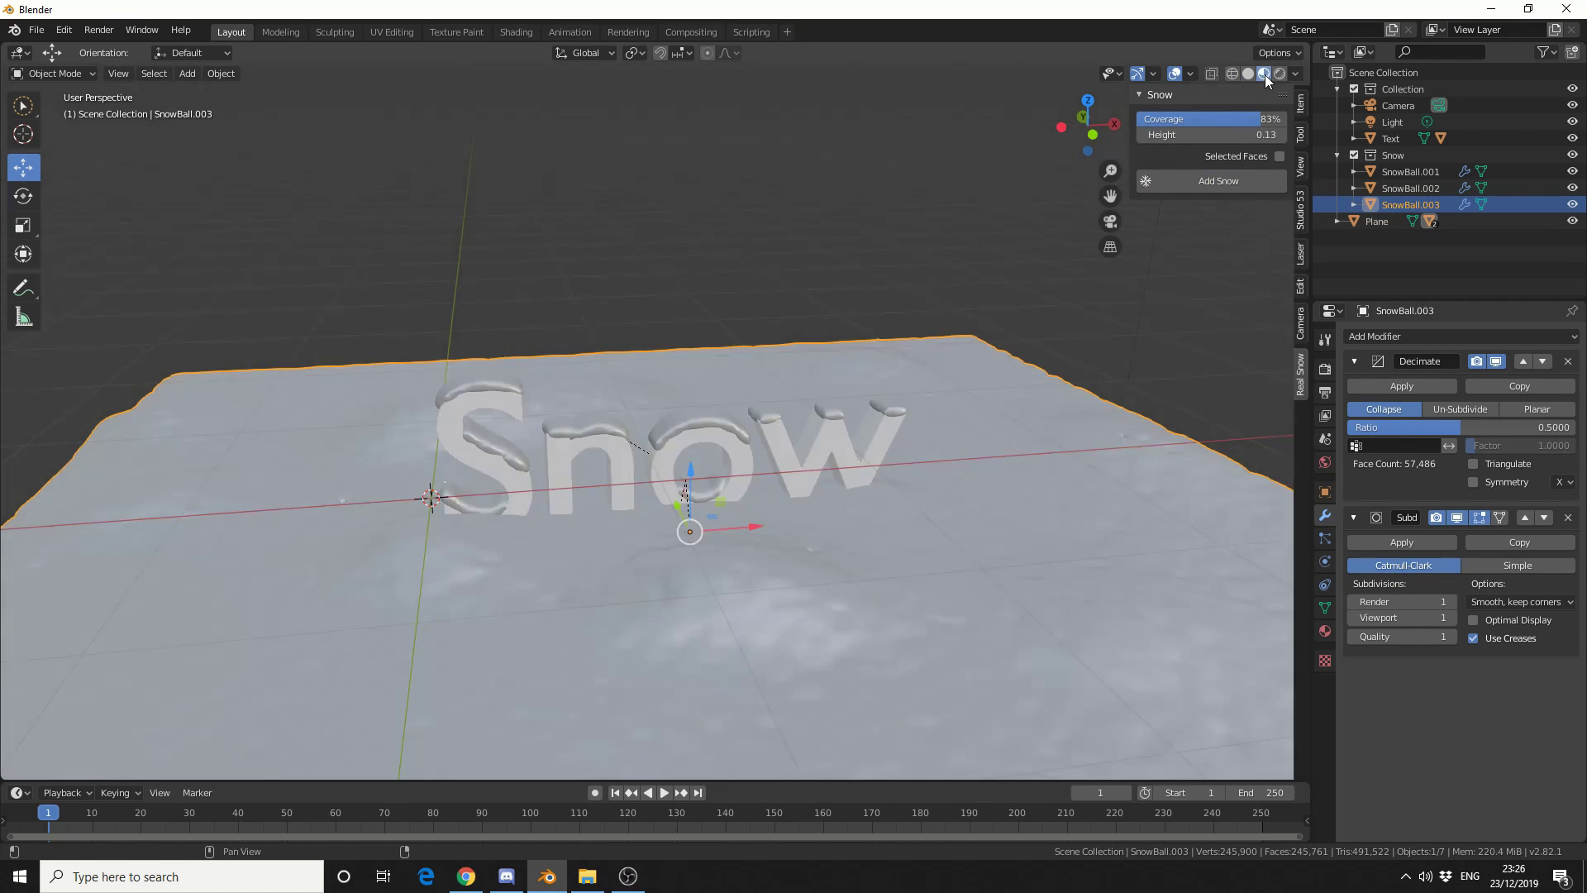
Give the Snow lettering a new material with an orange base color of about hue 0.07, and deselect everything.
middle_drag(955, 509, 856, 480)
click(855, 479)
click(1460, 408)
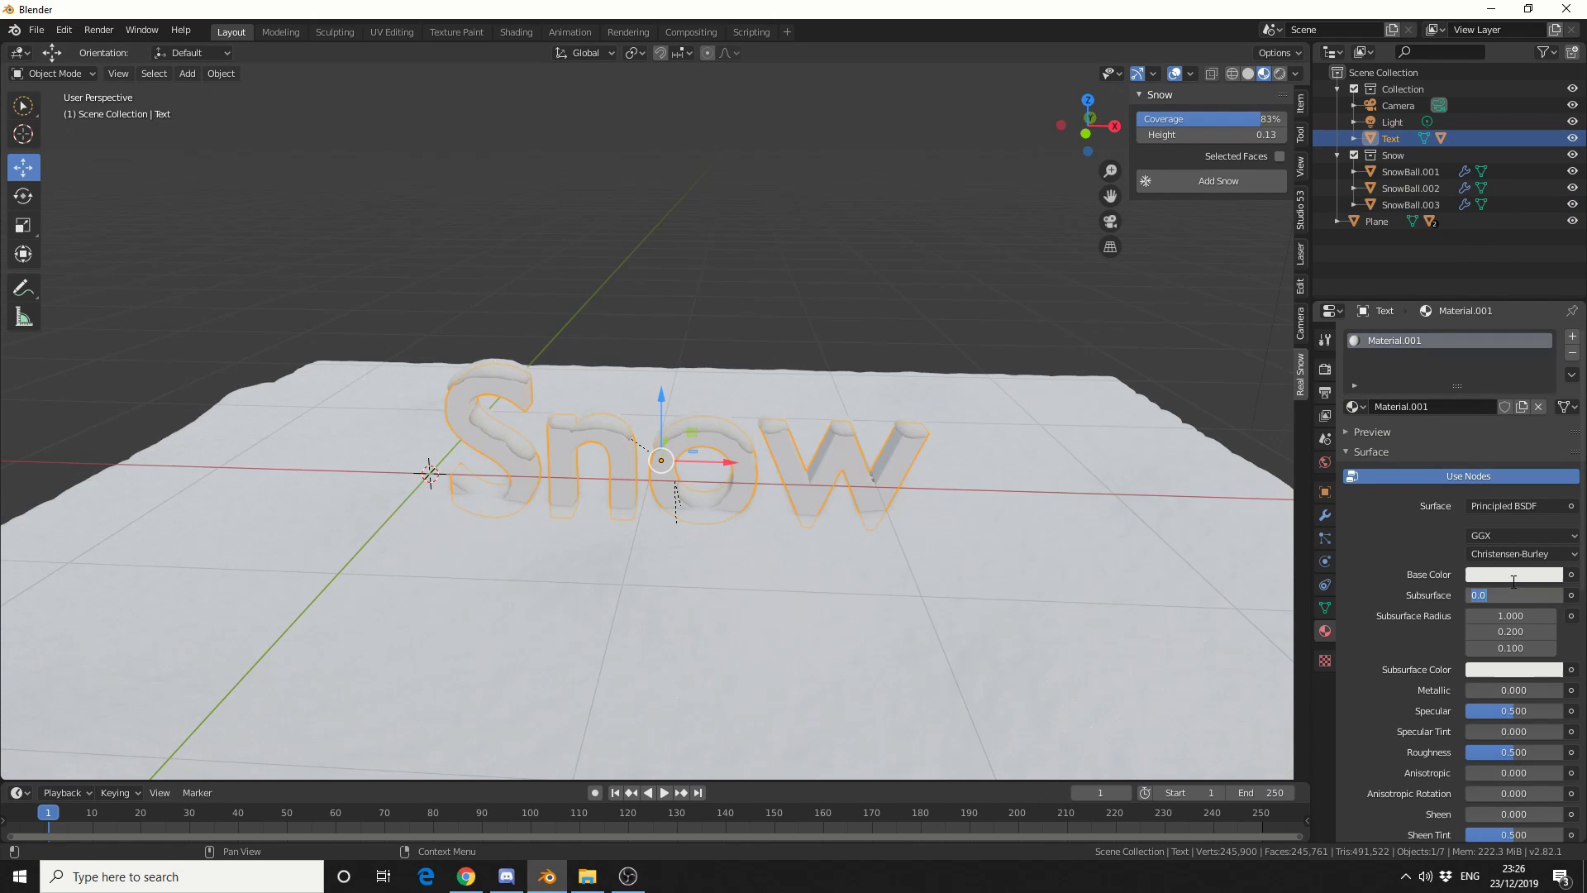
click(1504, 572)
click(1441, 452)
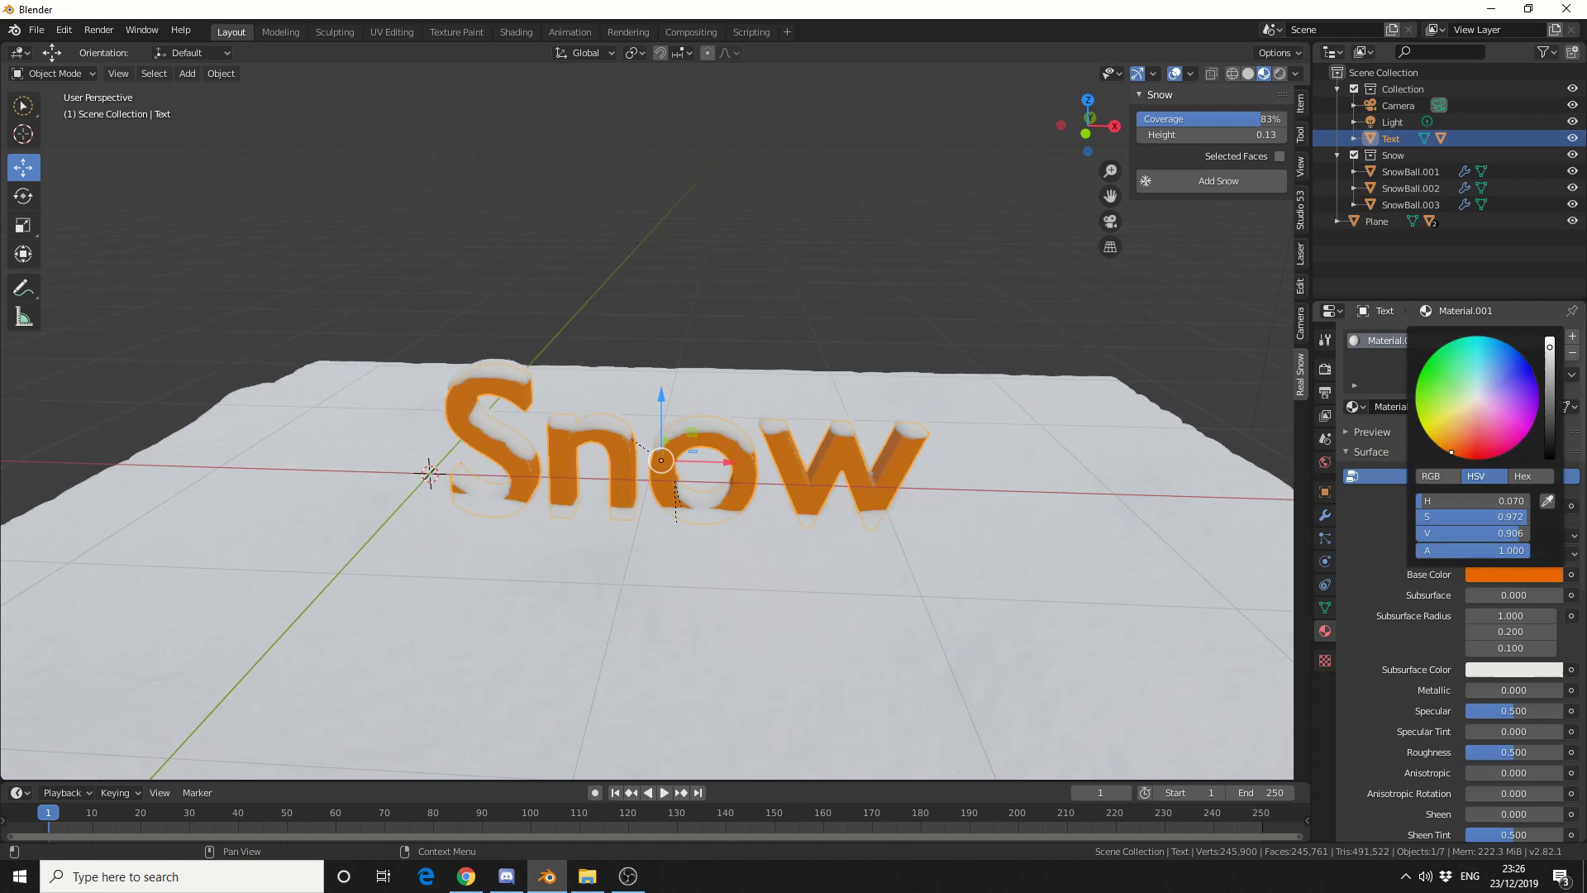
middle_drag(744, 289, 727, 248)
key(alt+a)
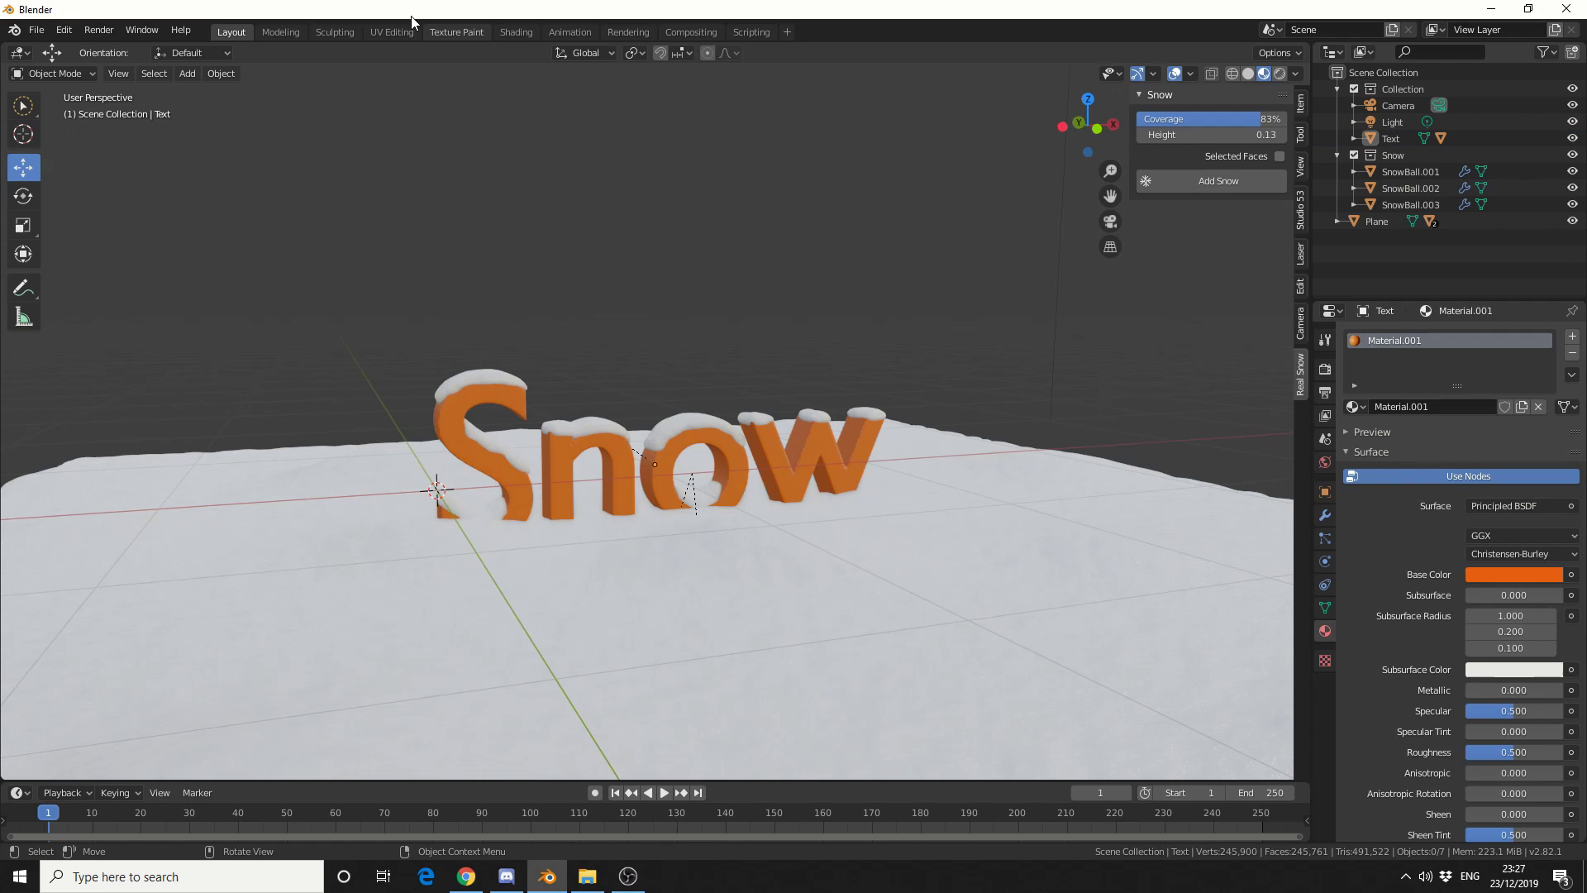
Switch to the Shading workspace, merge the file browser area into the 3D viewport, and show the World shader nodes.
click(506, 33)
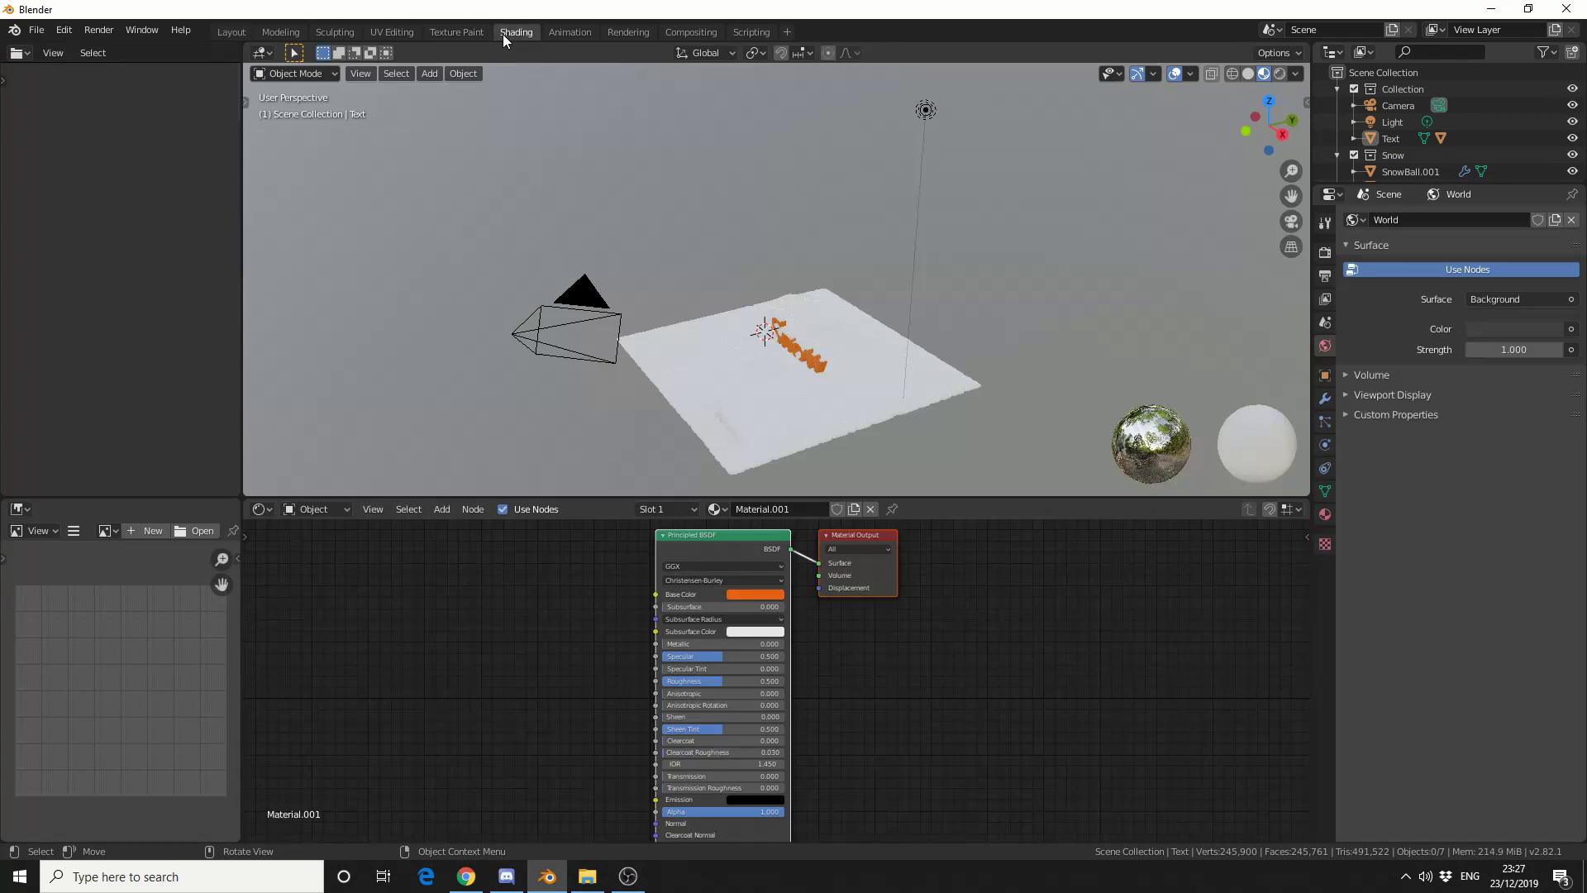
right_click(244, 321)
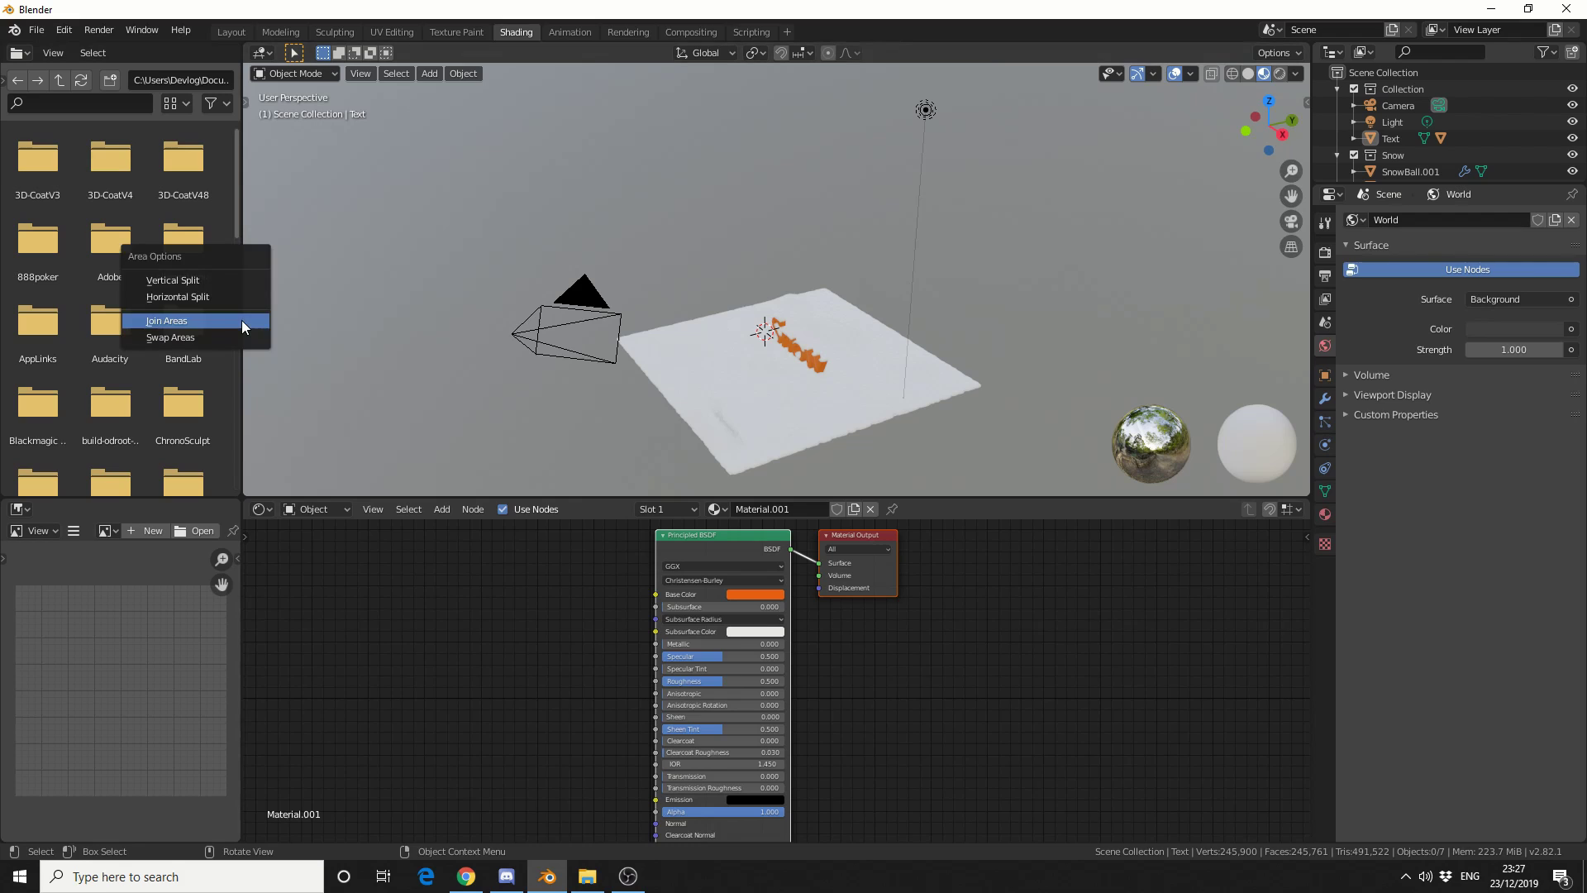
click(242, 320)
click(444, 547)
click(312, 509)
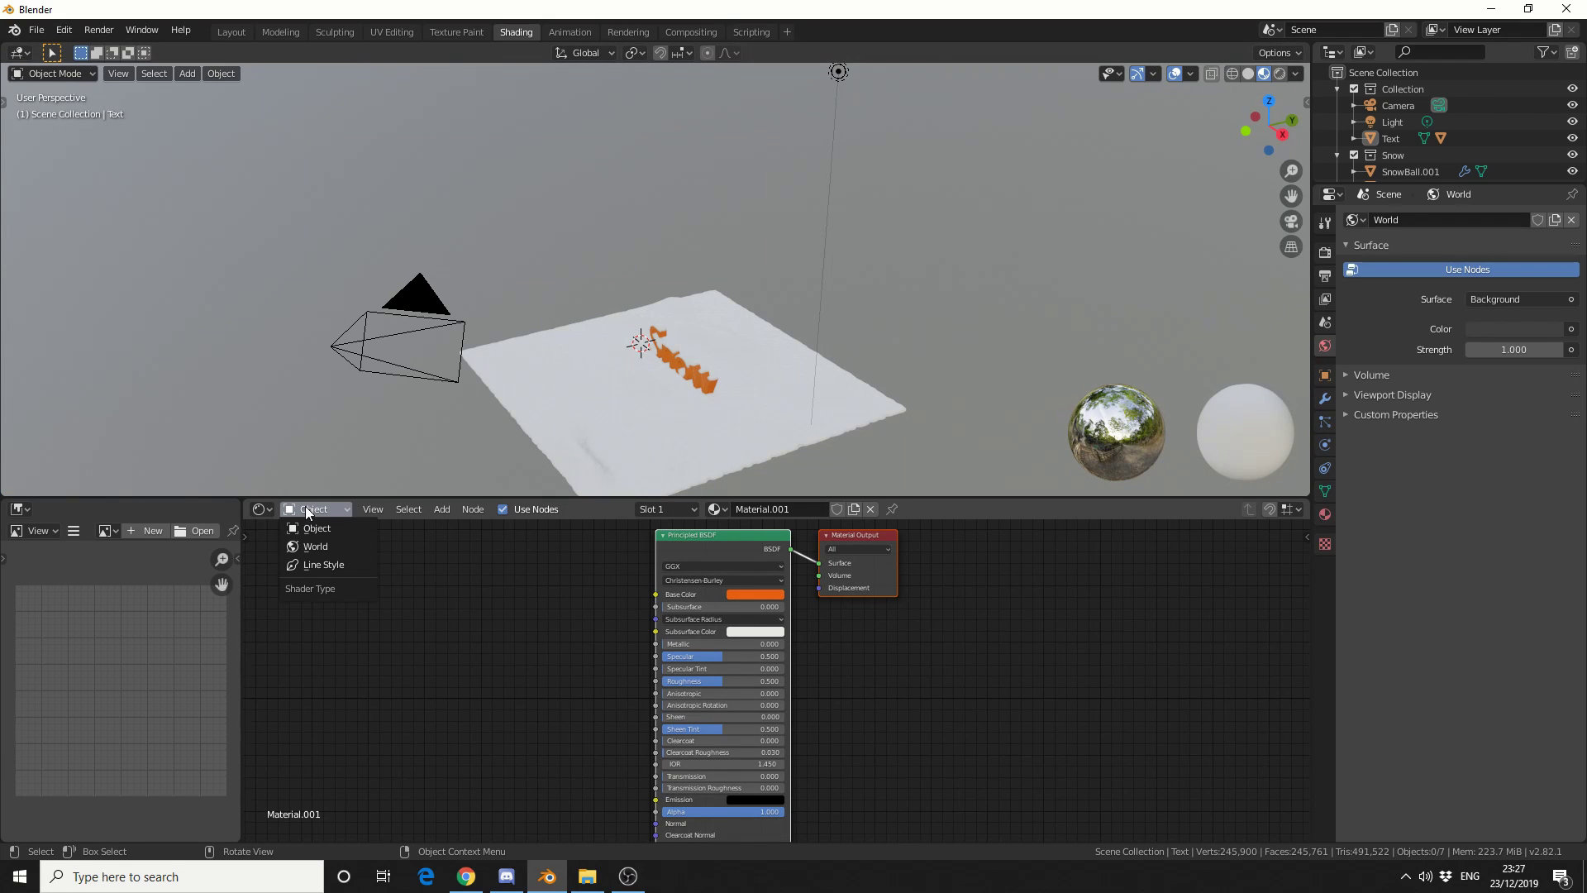
click(325, 546)
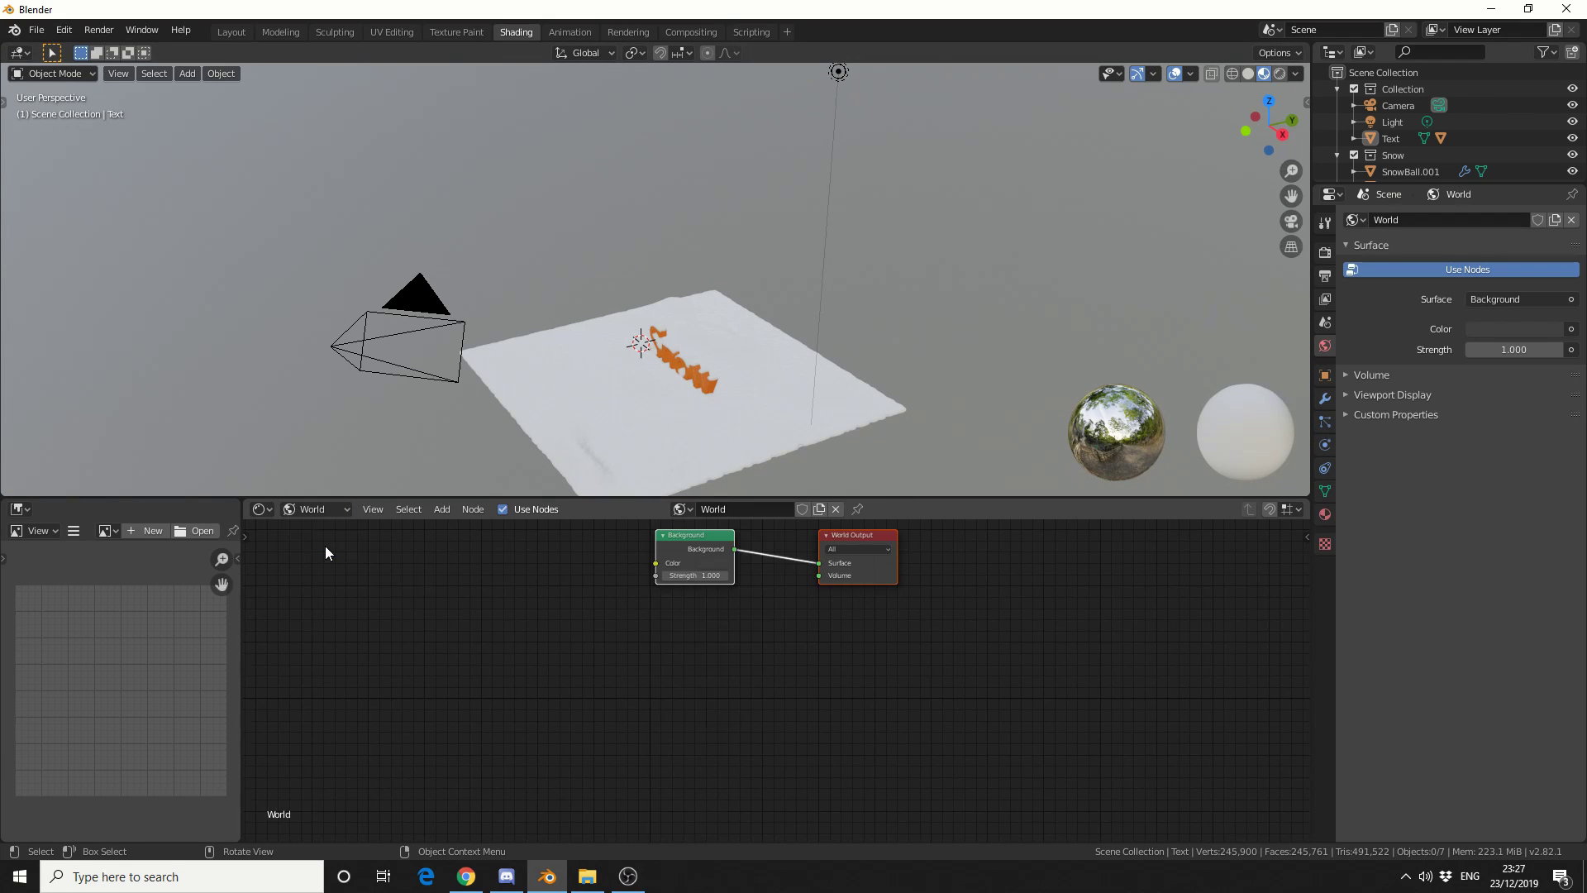
Add an Environment Texture node to the World shader and connect its Color output to the Background node's Color input.
click(436, 510)
click(457, 528)
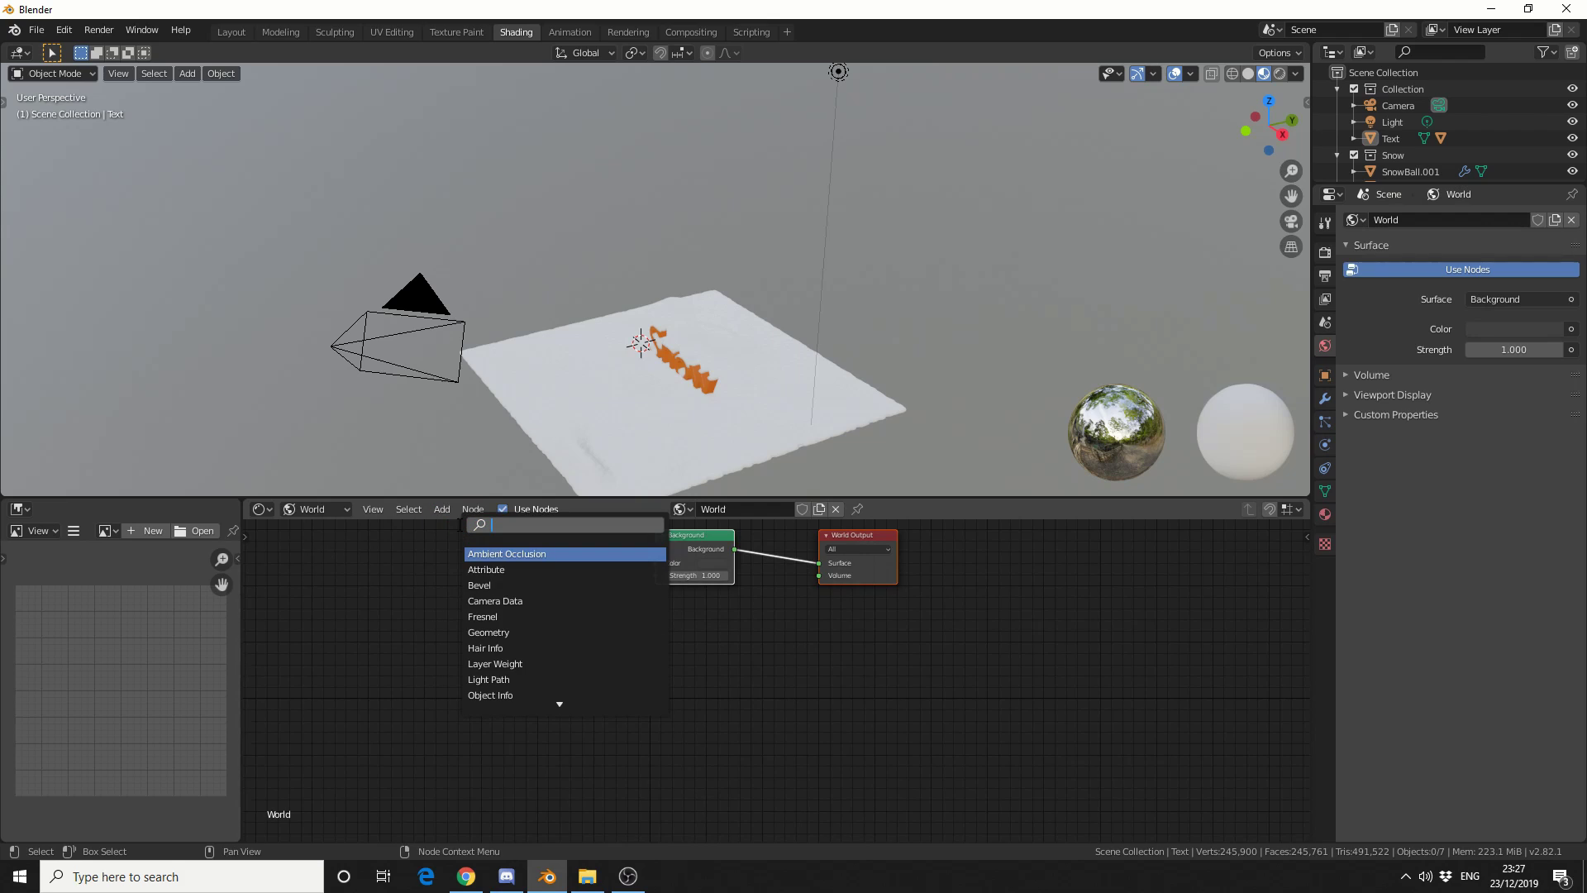
text(envi)
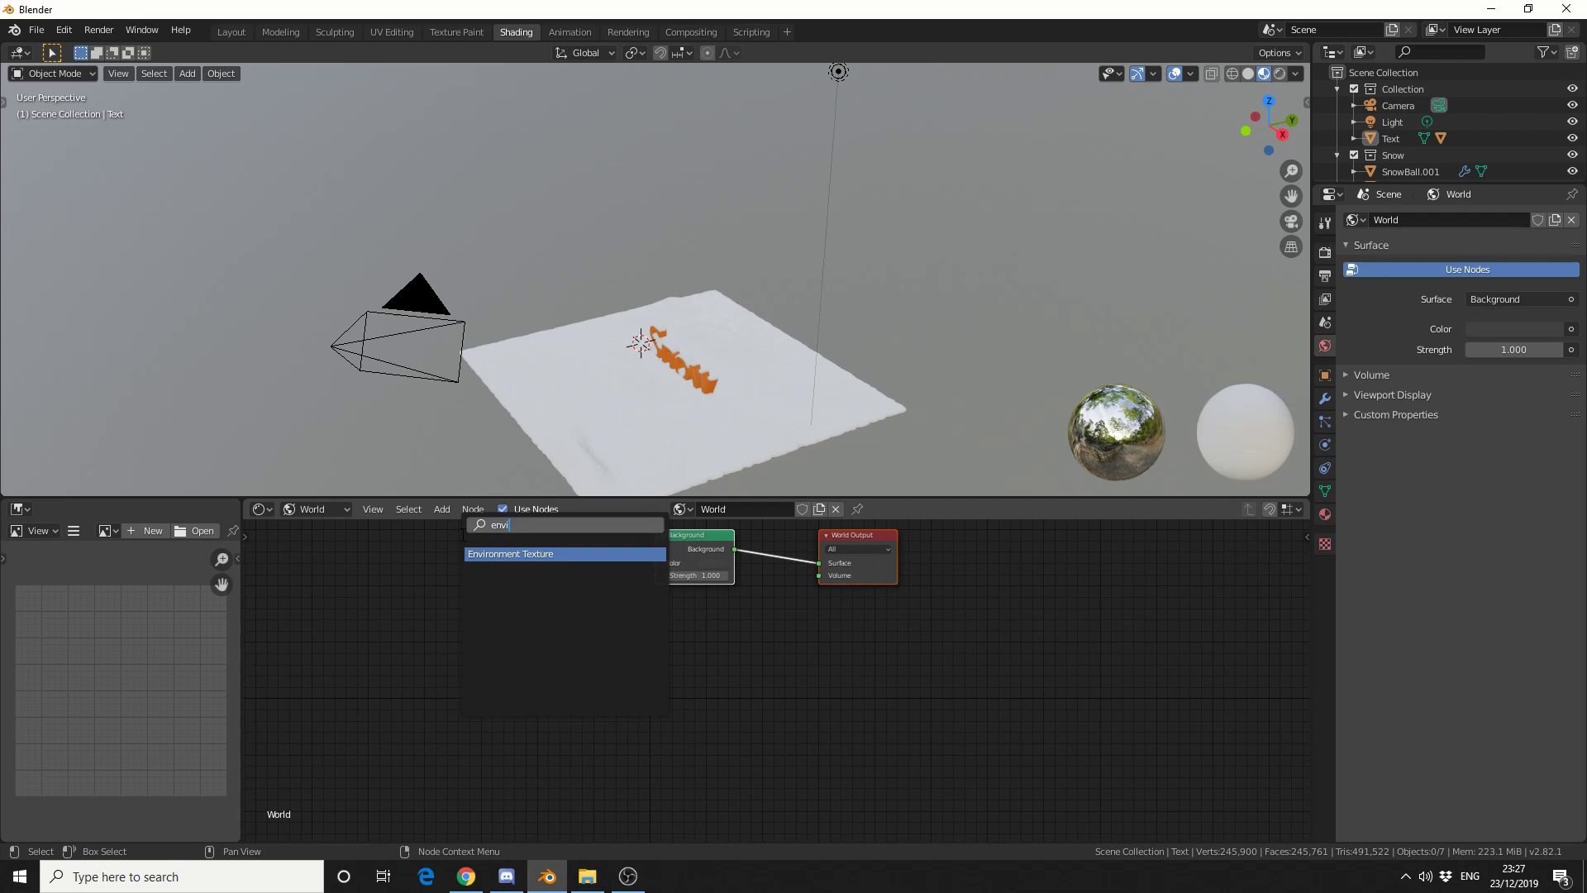
click(509, 554)
click(552, 615)
drag(563, 602, 658, 565)
Load the image winter_river_2k.hdr into the Environment Texture node.
click(545, 622)
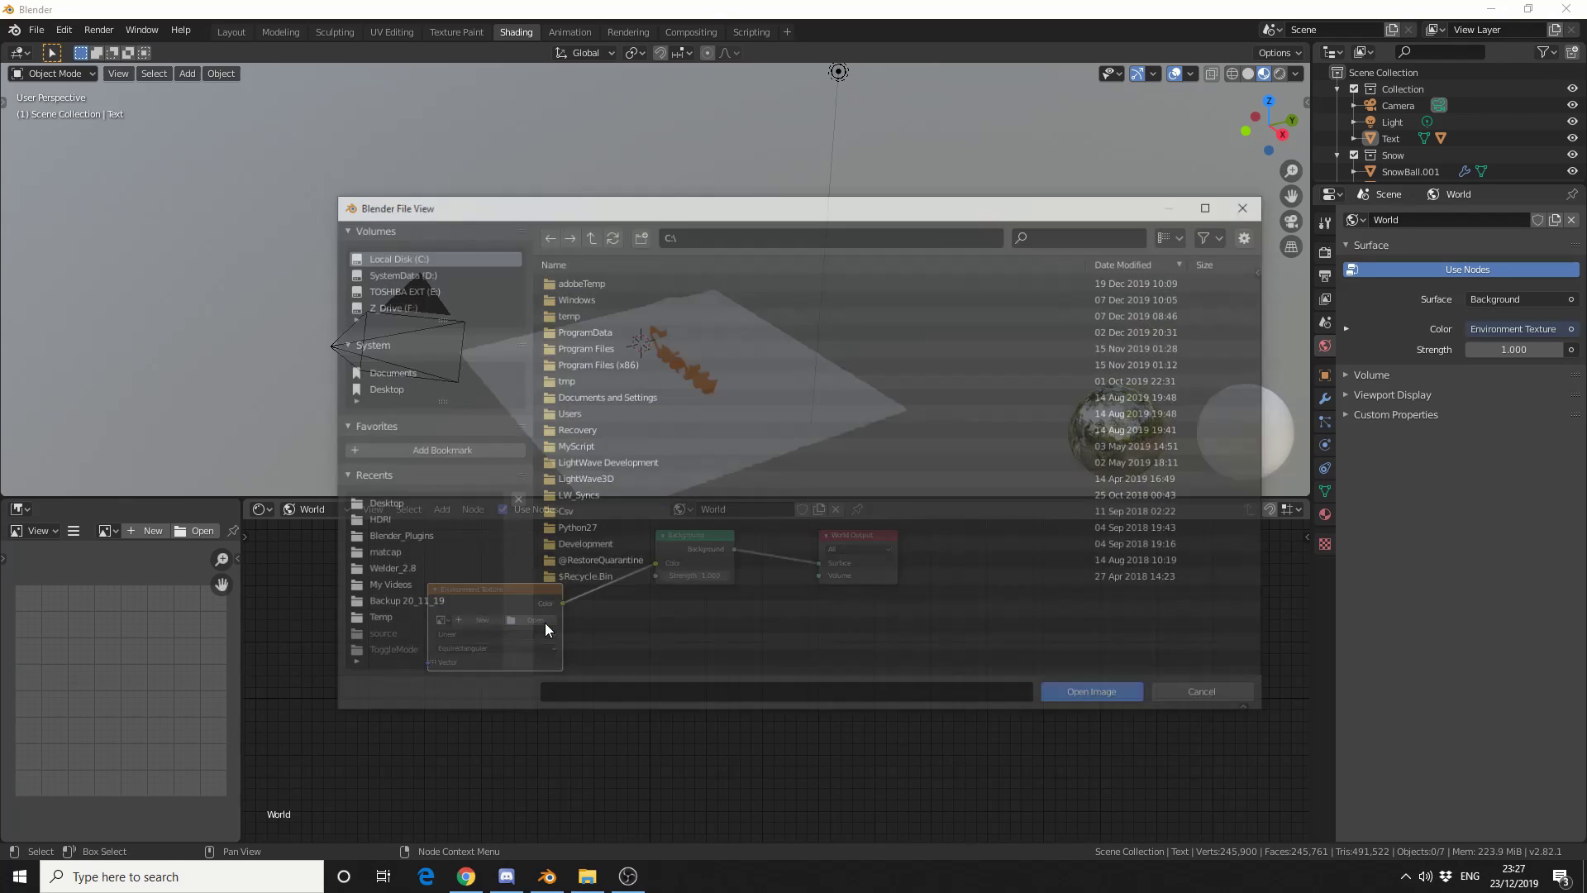
drag(676, 204, 1362, 366)
key(Escape)
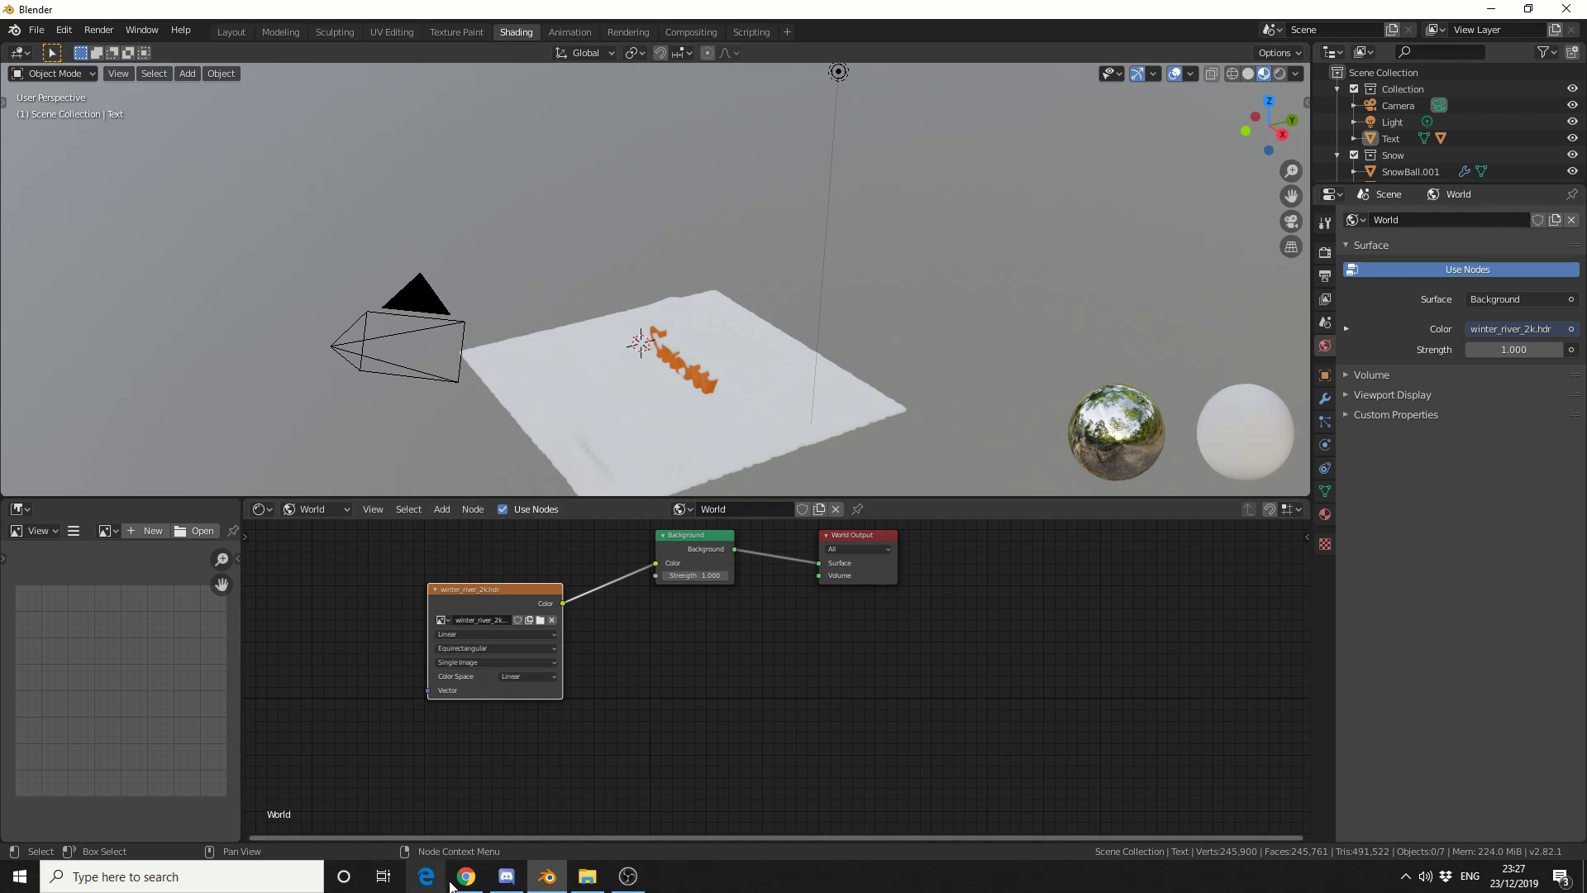
Switch to Chrome to view the Winter River download page on HDRI Haven, and return to Blender.
key(alt+Tab)
scroll(544, 345, up, 2)
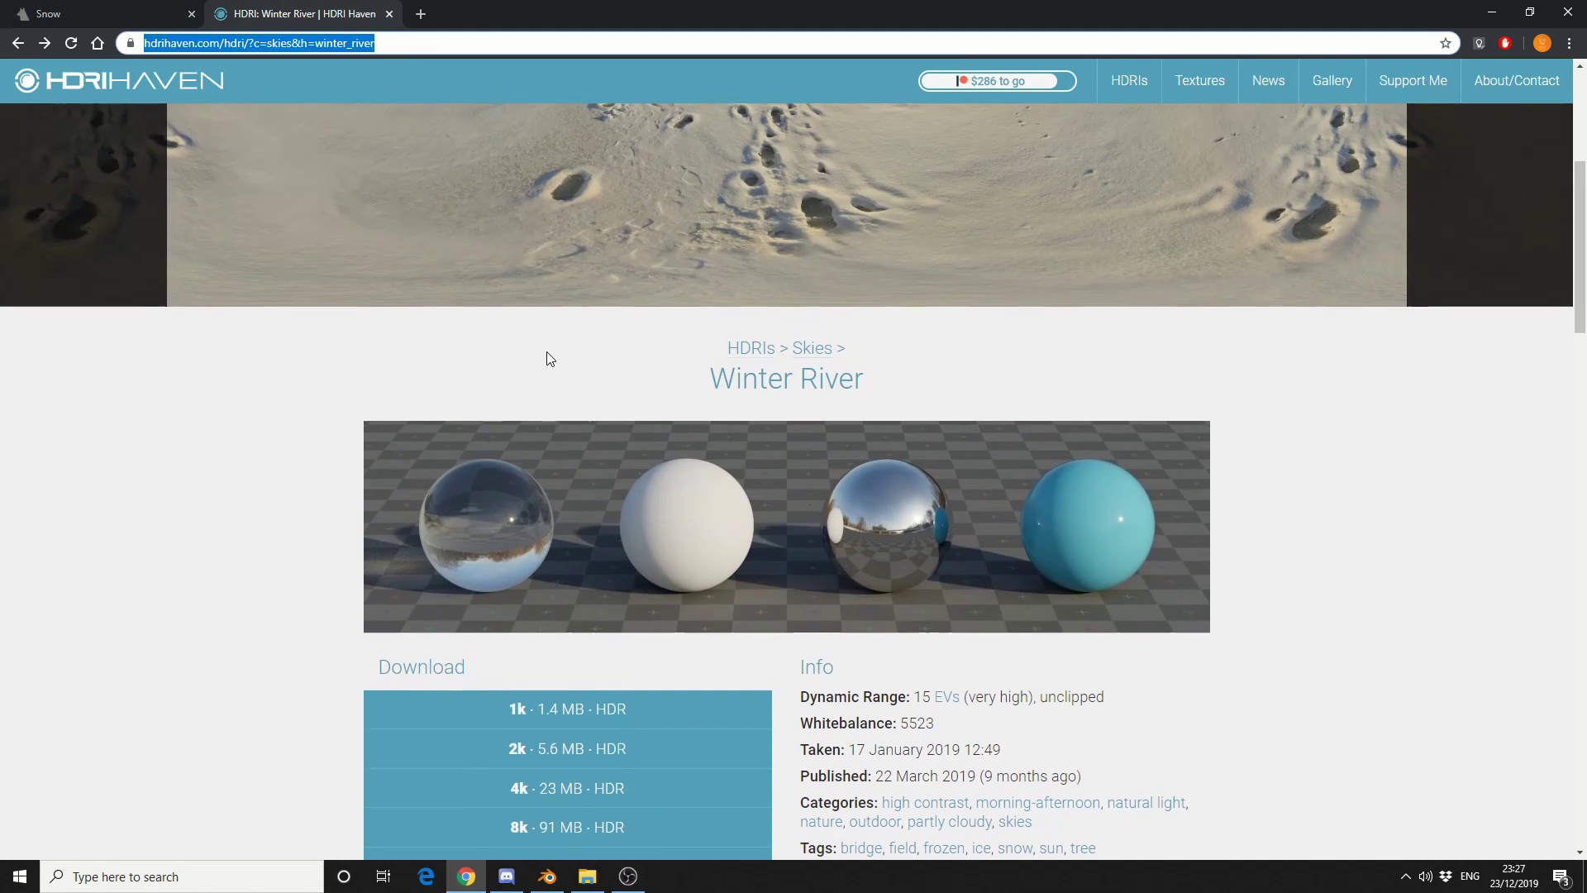
click(1494, 10)
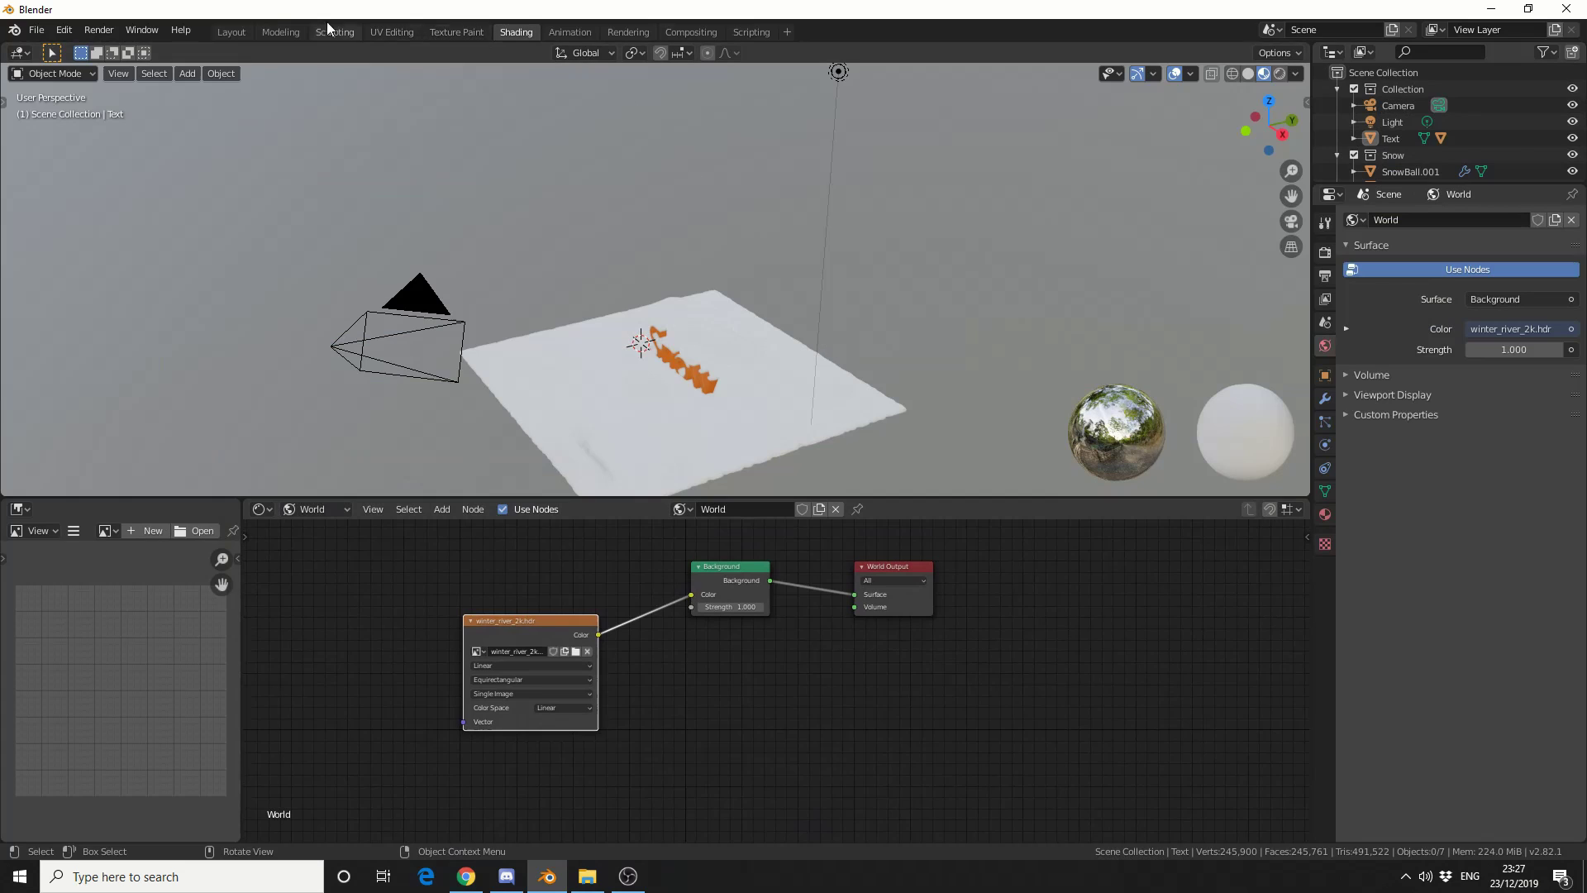
Return to the Layout workspace and show the snowy lettering in Rendered viewport shading against the winter background.
click(232, 32)
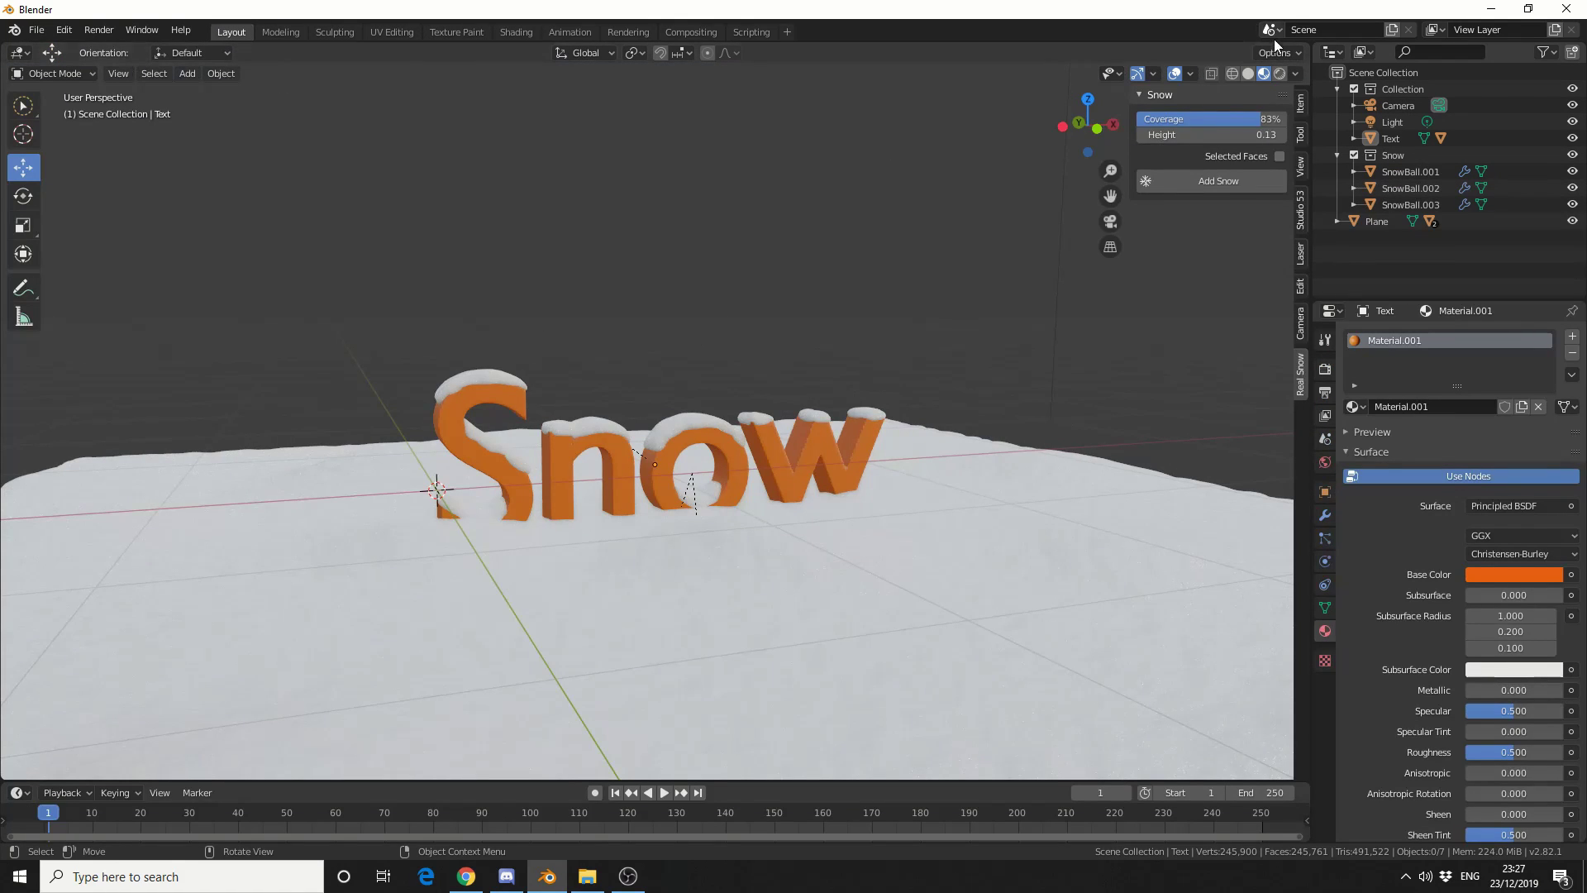
click(1279, 73)
middle_drag(1142, 311, 1078, 363)
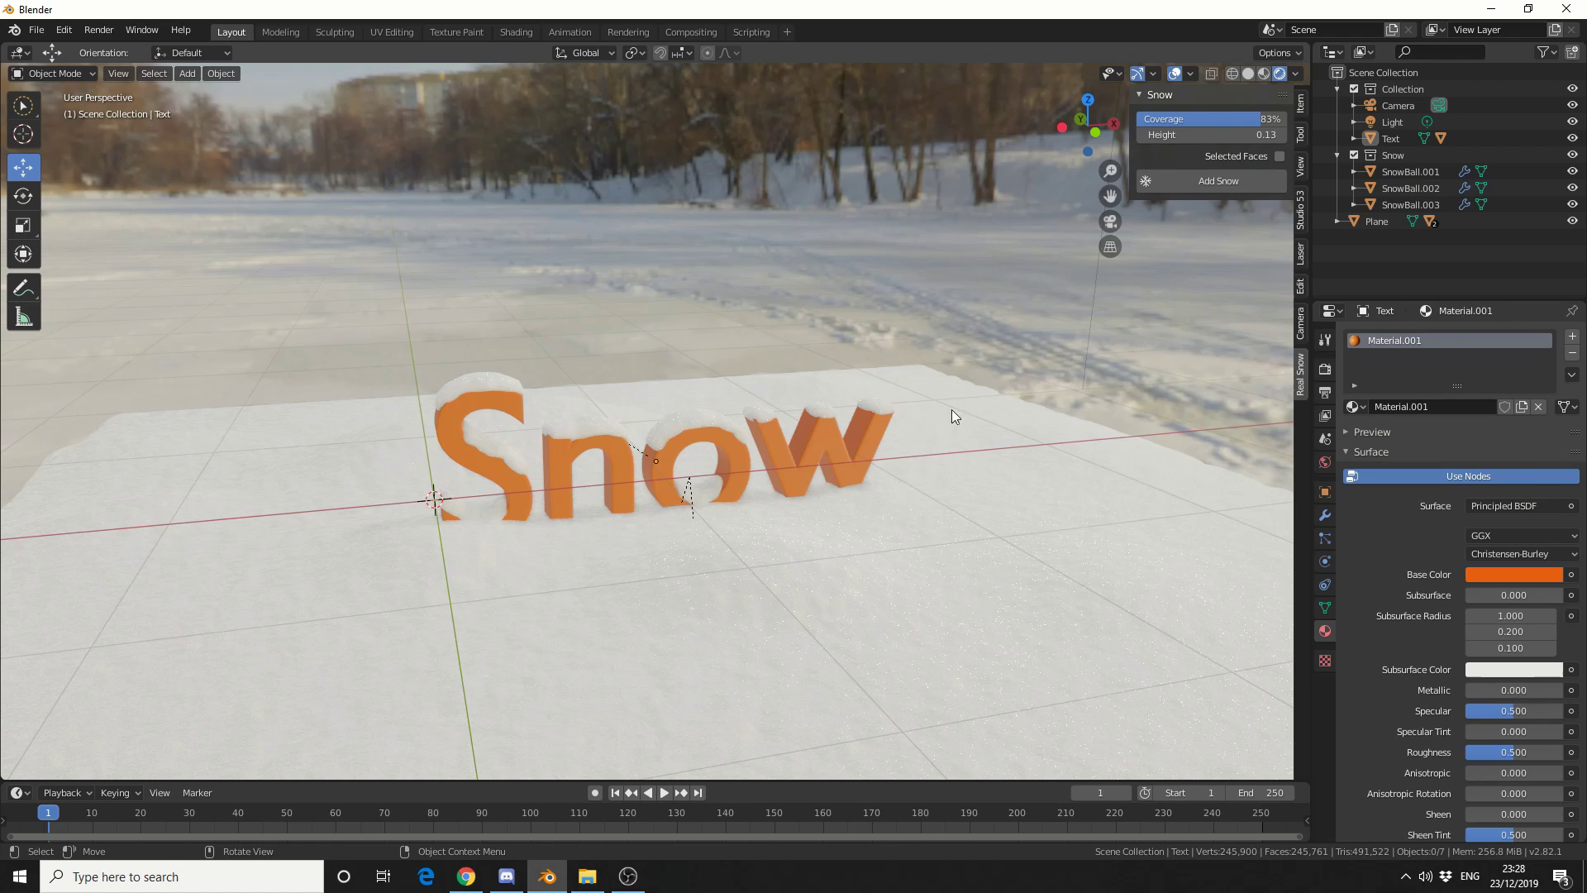
scroll(873, 440, up, 1)
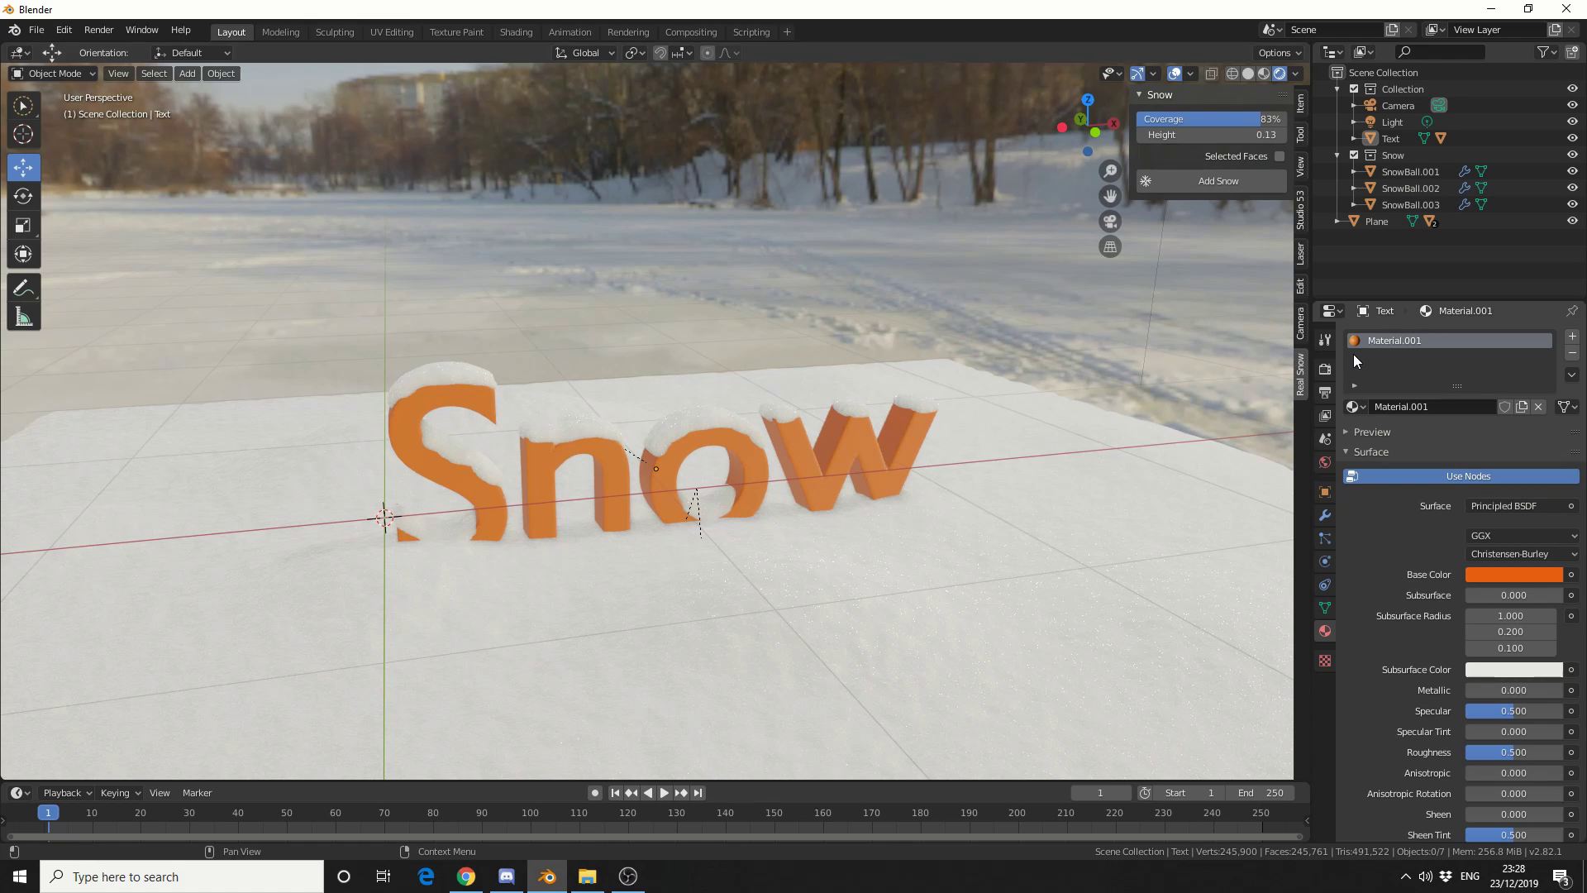
Set the render engine to Cycles with the Experimental feature set.
click(1324, 368)
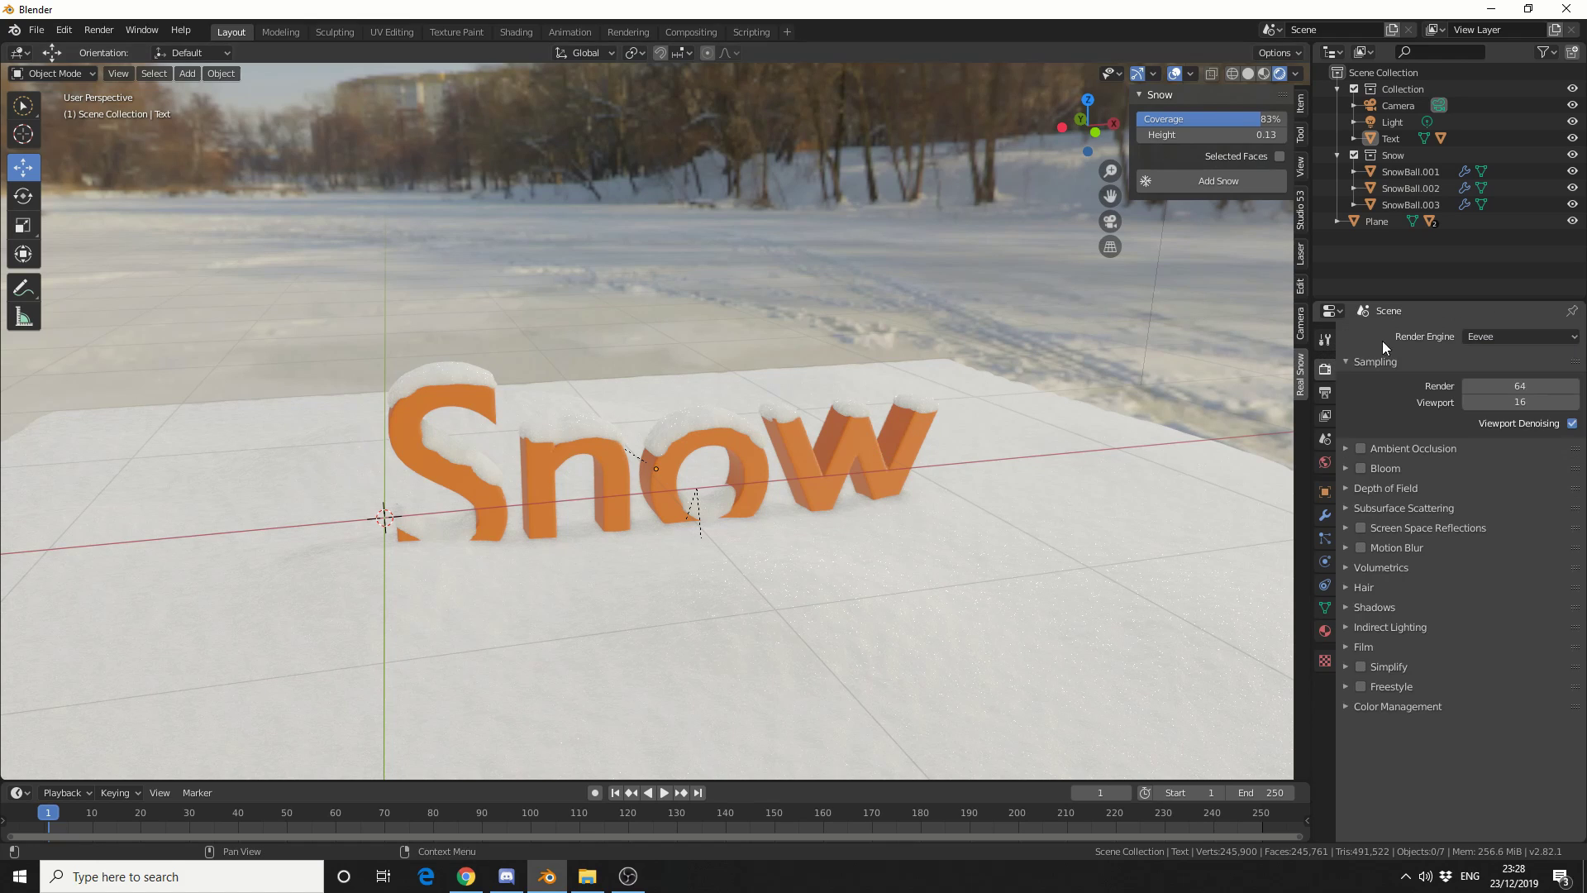
click(1476, 334)
click(1486, 390)
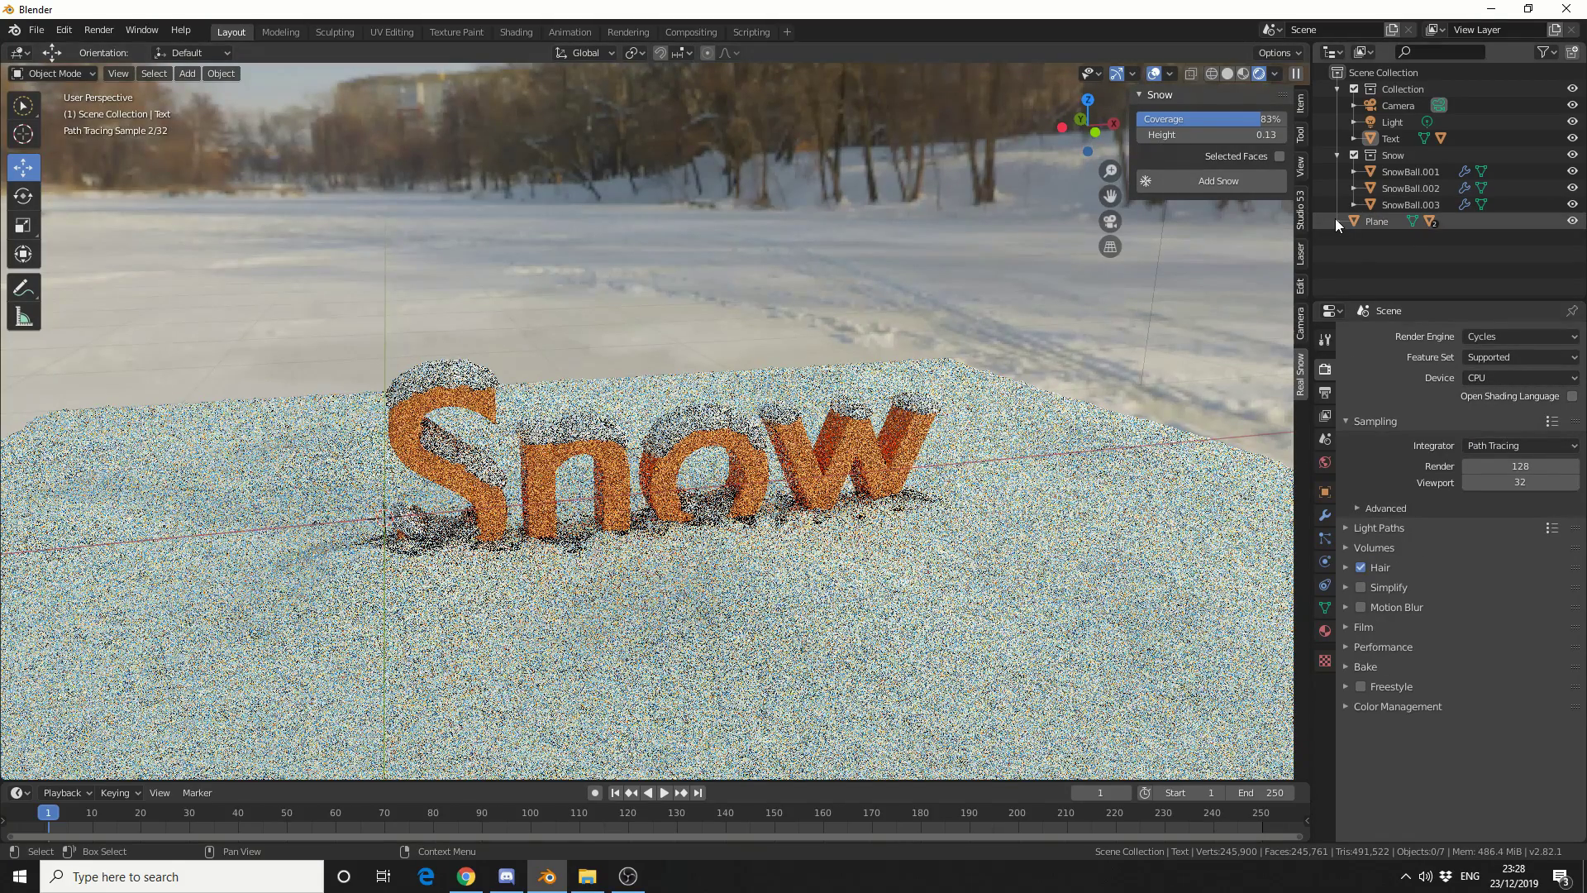
click(1513, 356)
click(1509, 374)
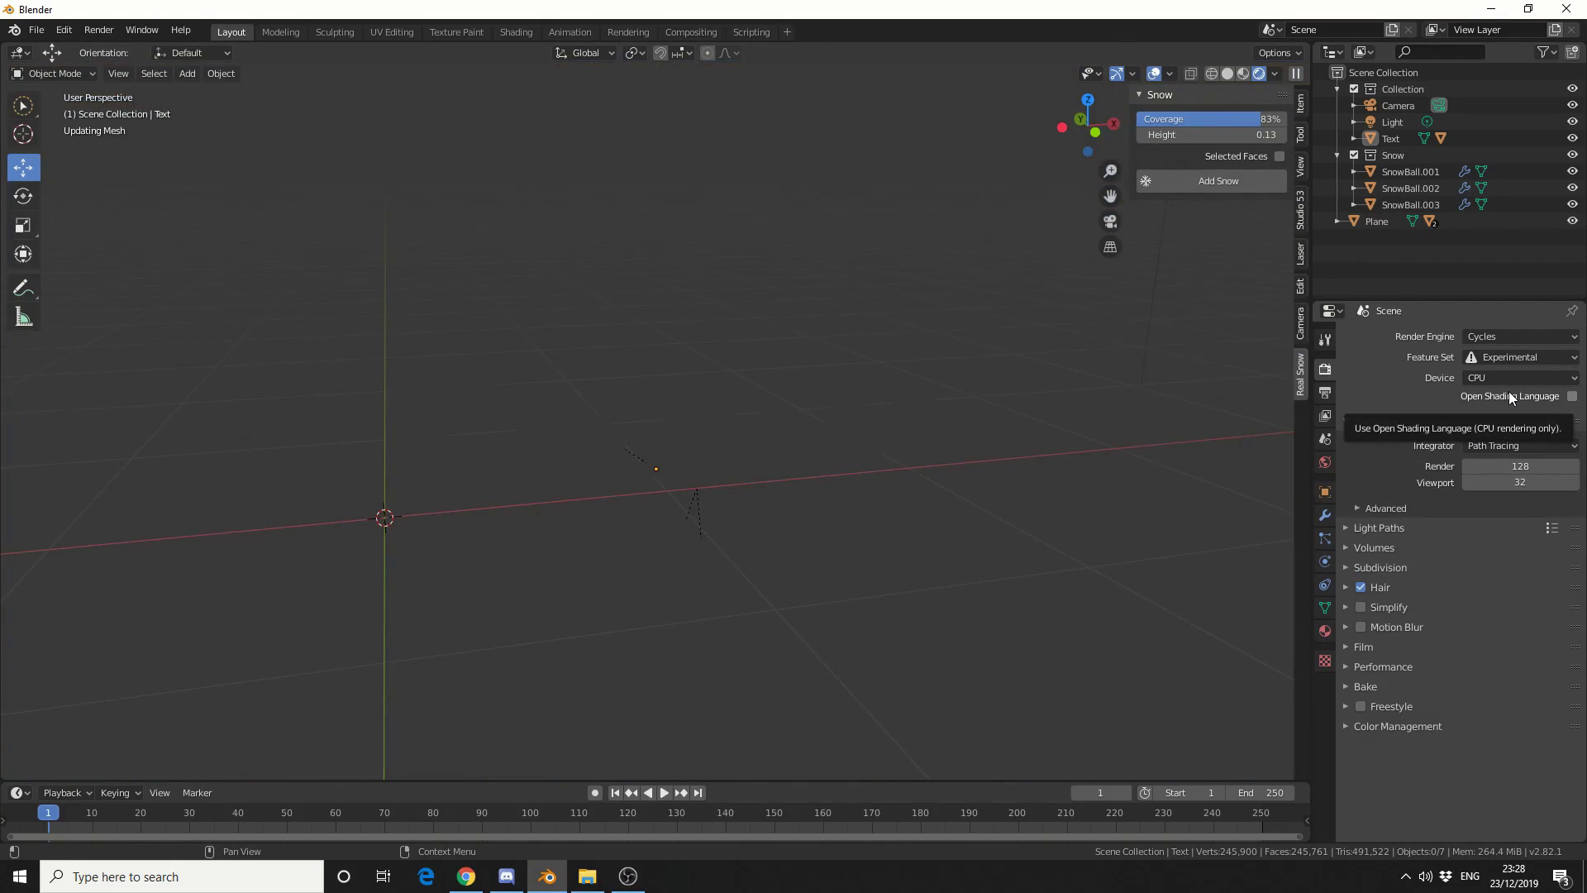